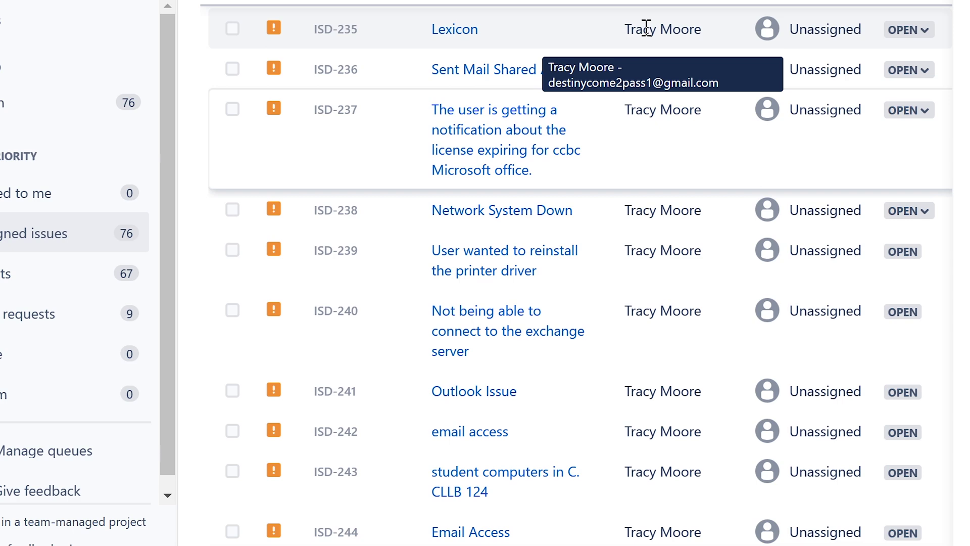
Step: Open ticket ISD-235 from the queue and assign it to yourself
left_click(343, 35)
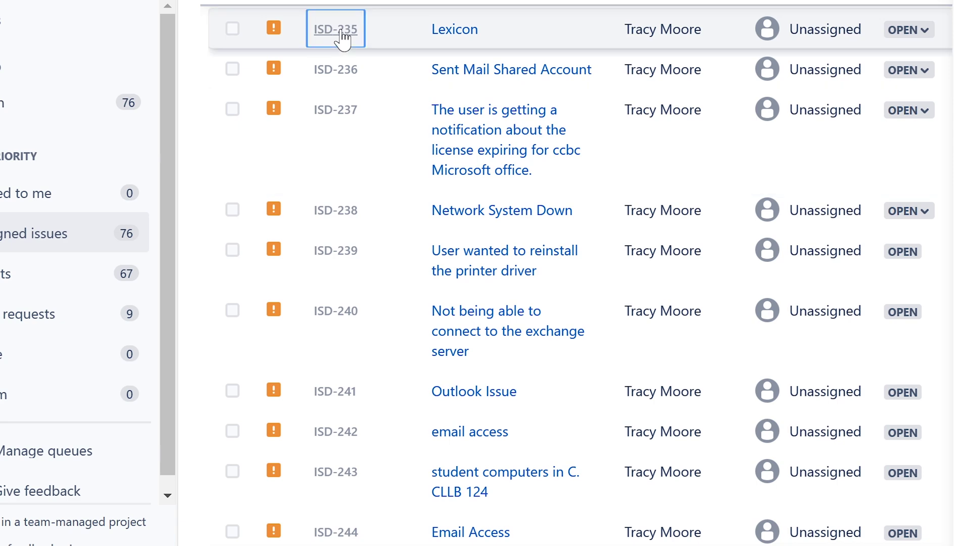
left_click(822, 240)
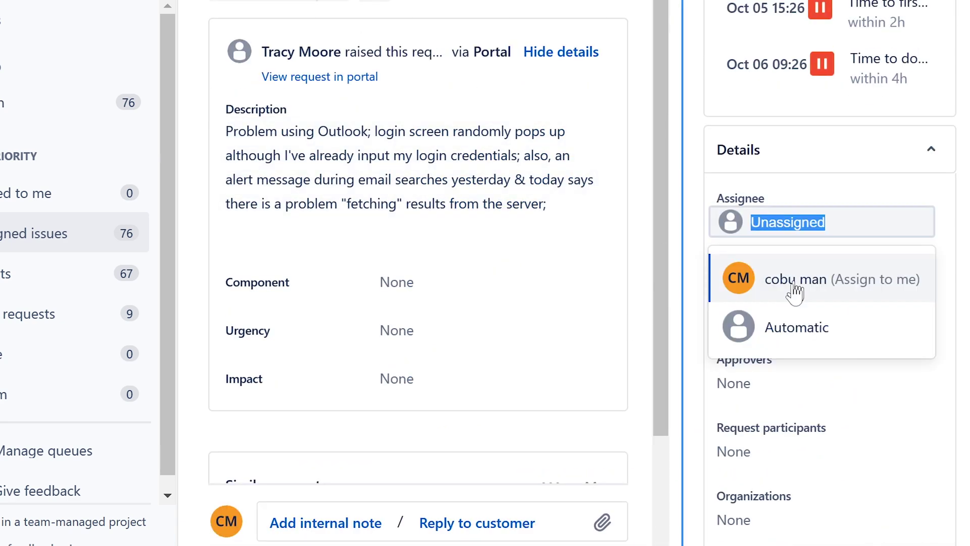
left_click(790, 287)
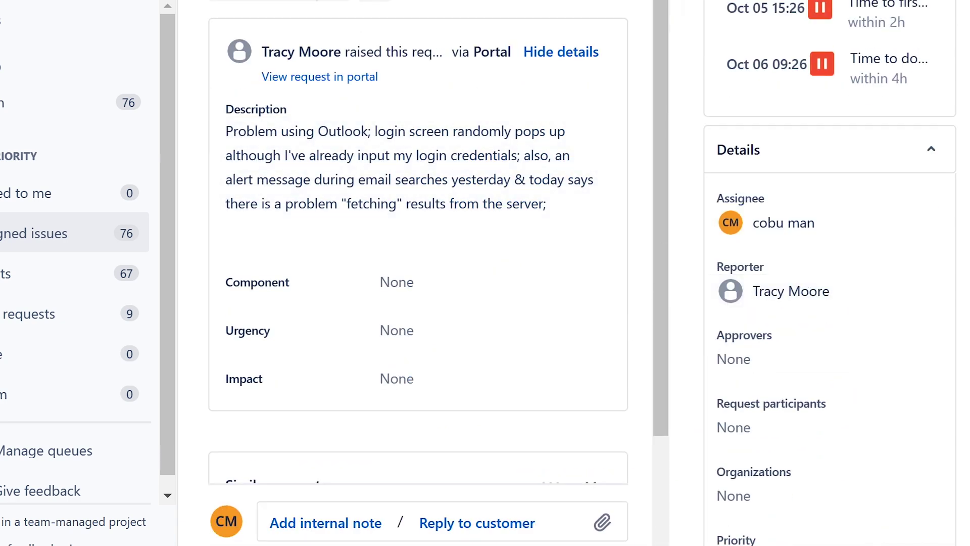
Step: Read the Outlook login description, covering the login credentials and the fetching alert
left_click_drag(226, 133, 572, 146)
left_click(303, 155)
left_click_drag(232, 155, 543, 154)
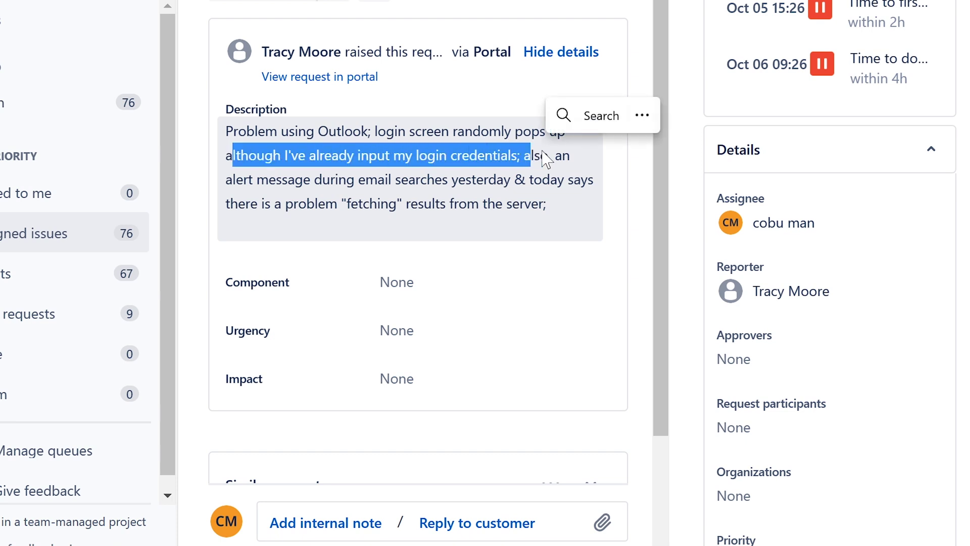
left_click(543, 155)
left_click_drag(225, 179, 584, 204)
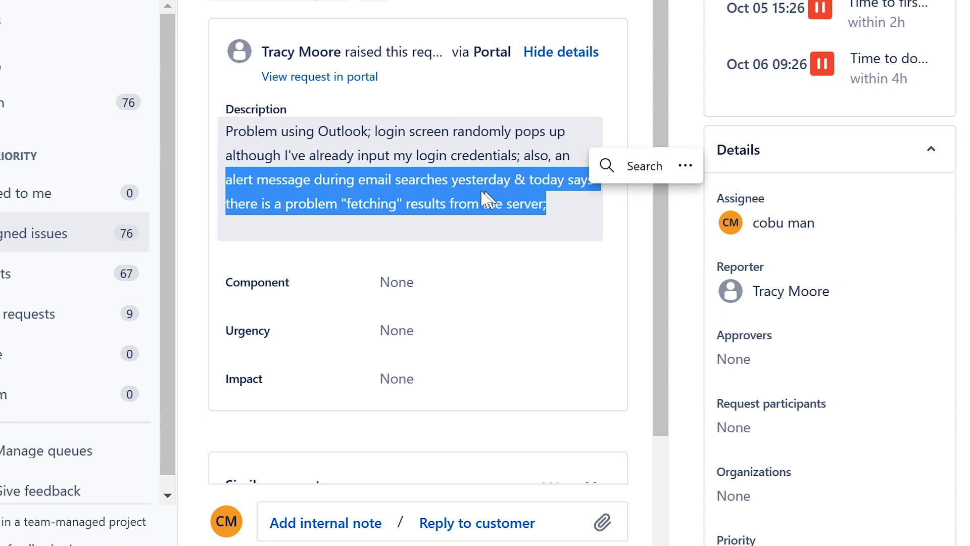
left_click(470, 187)
Step: Draft a reply blaming an expired password and suggesting a reboot and a rebuilt Outlook profile, correcting 'creedentials' to 'credentials'
scroll(465, 188, "down", 3)
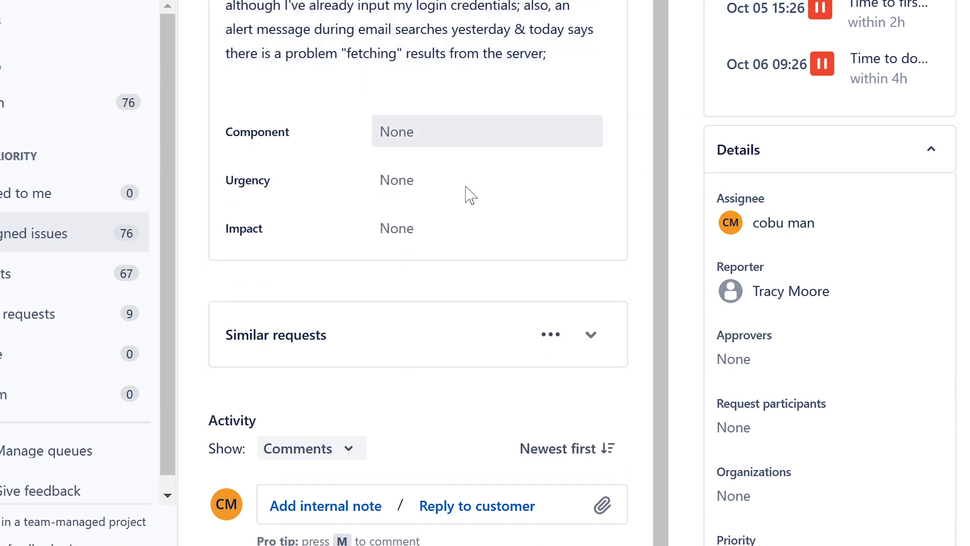
left_click(475, 506)
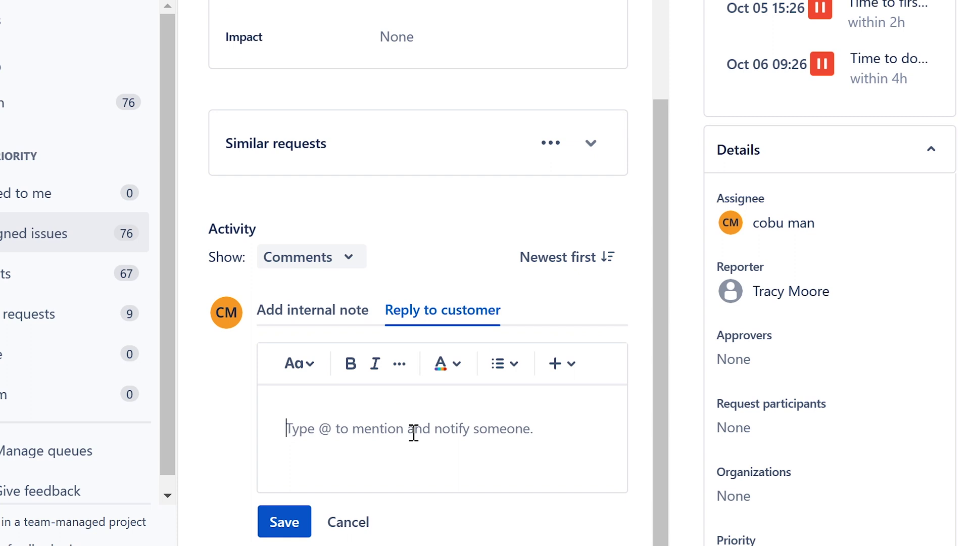
type("I think th")
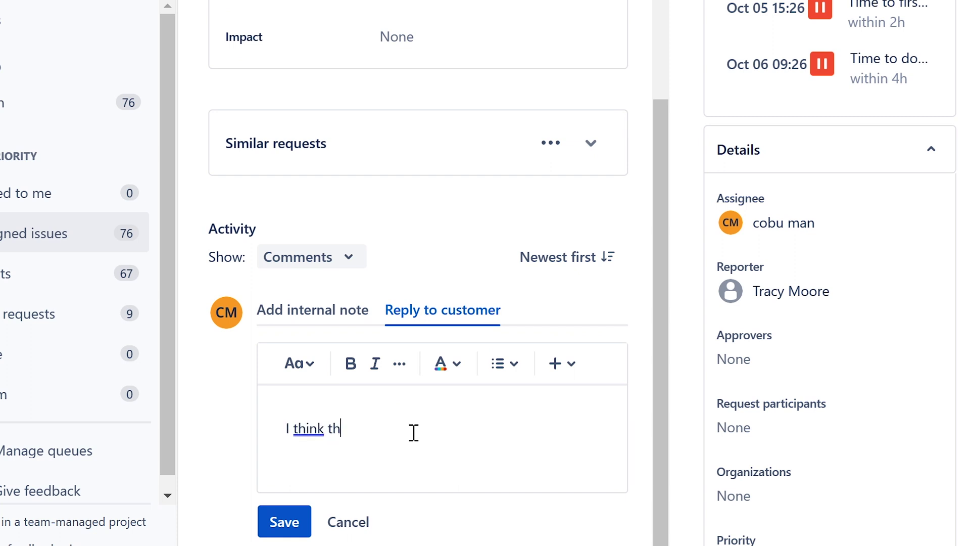
type("is issue is")
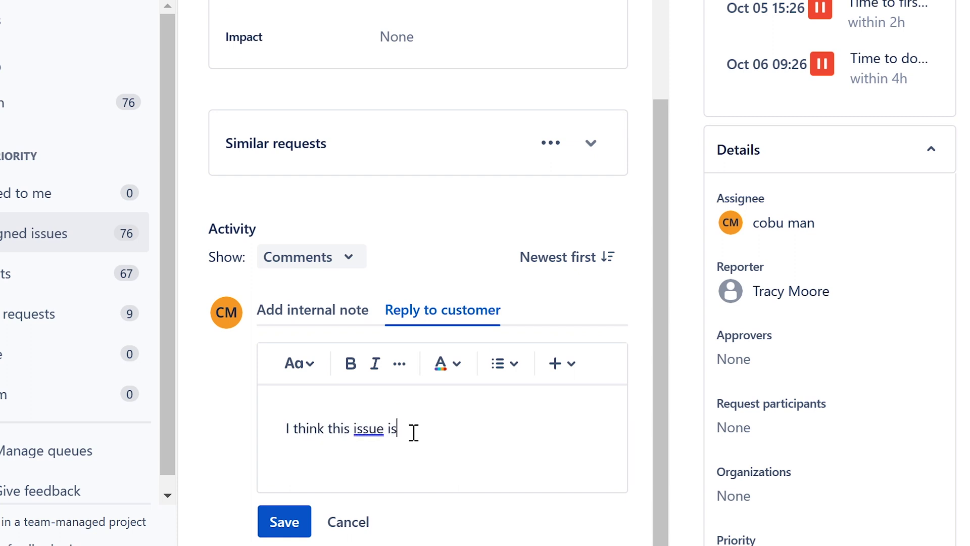
type(" mpst like")
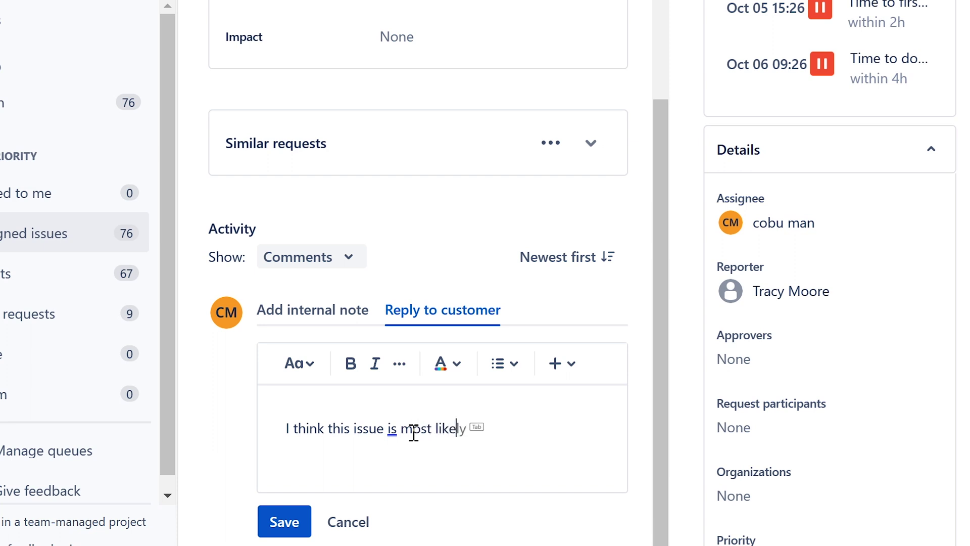
type("ly related to ")
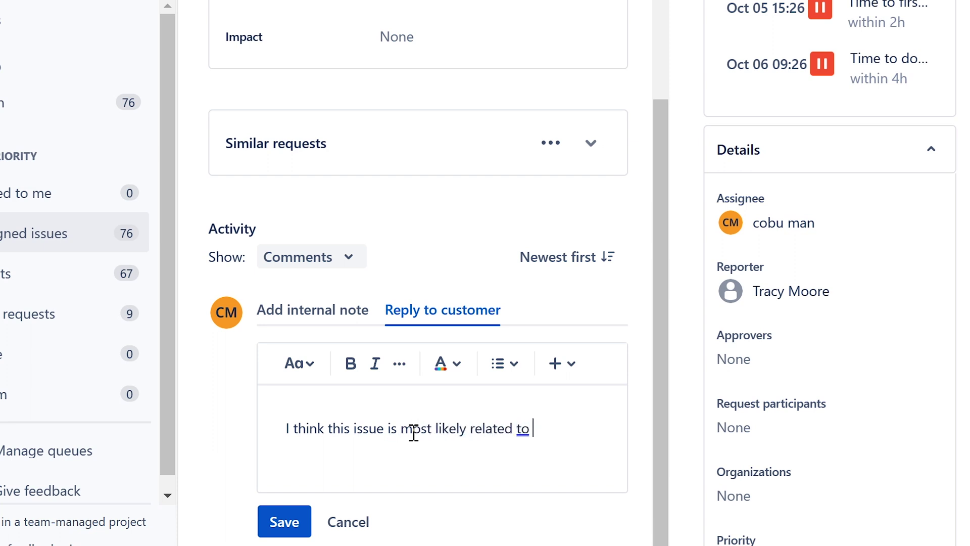
type("creedentials. May")
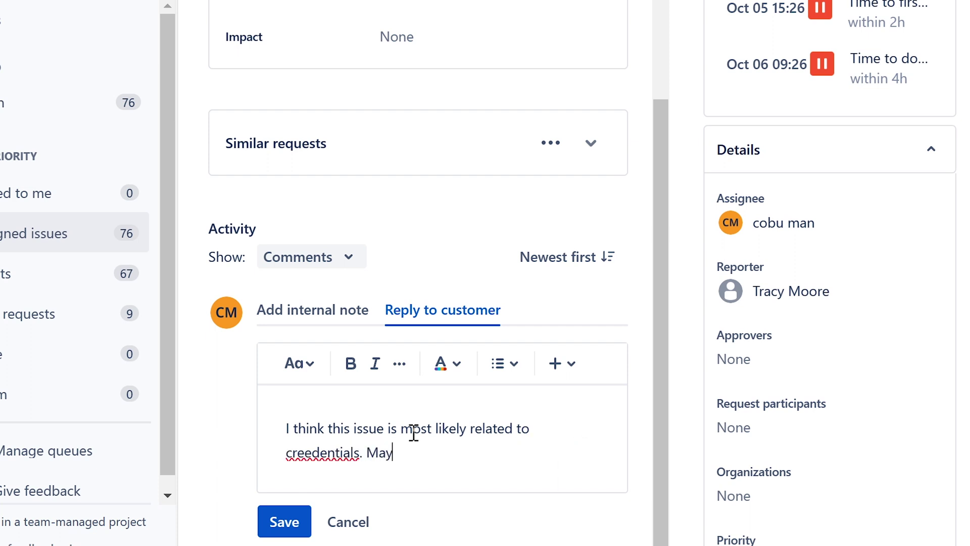
type("be password ")
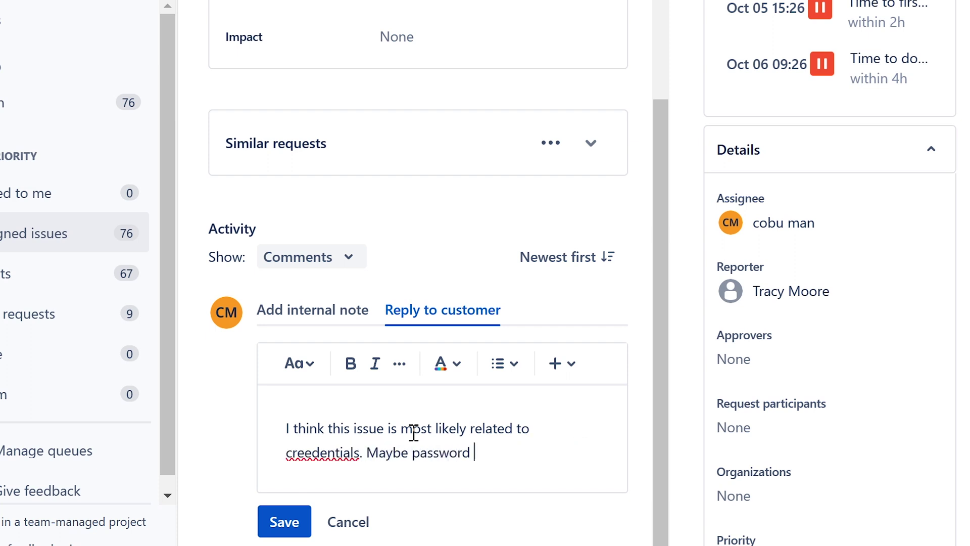
type("expired and needs to b")
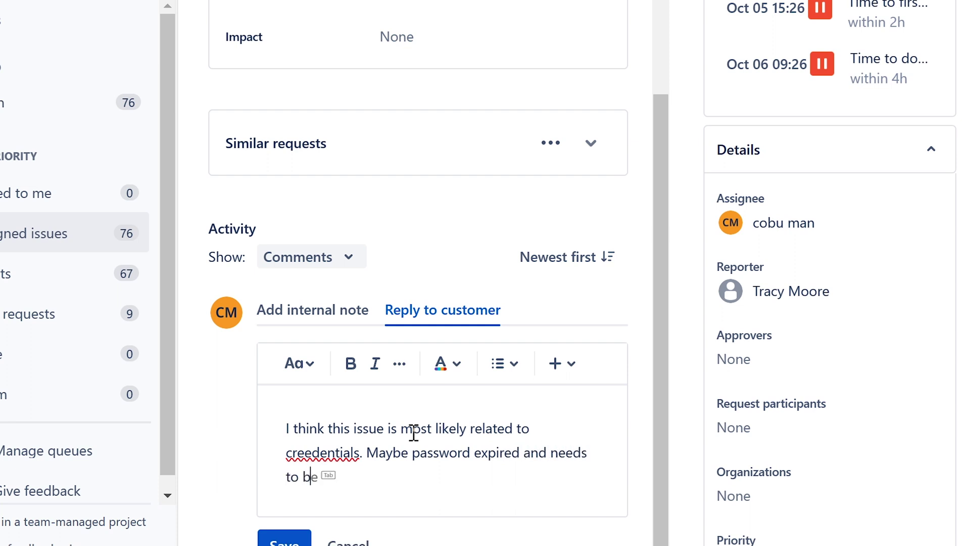
type("e updated. ")
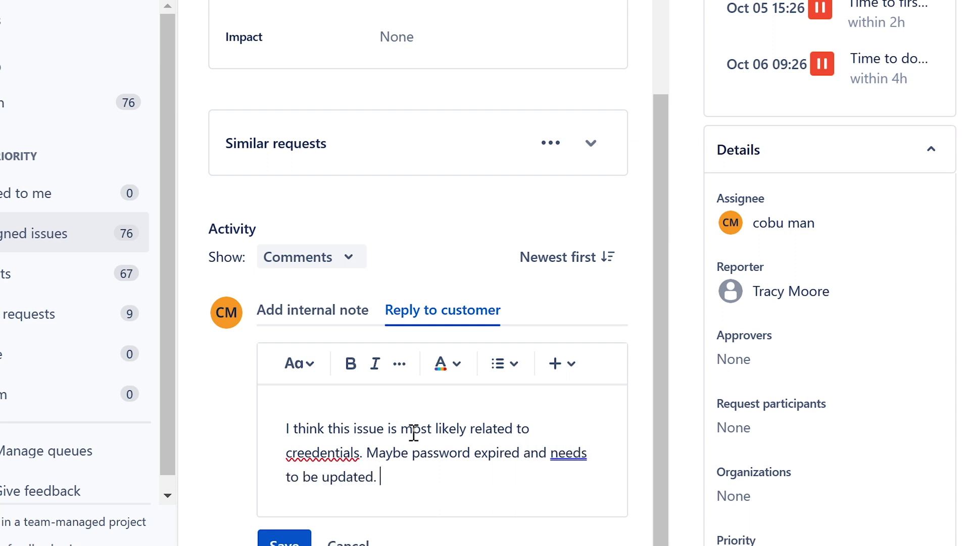
type("If that is done alrea")
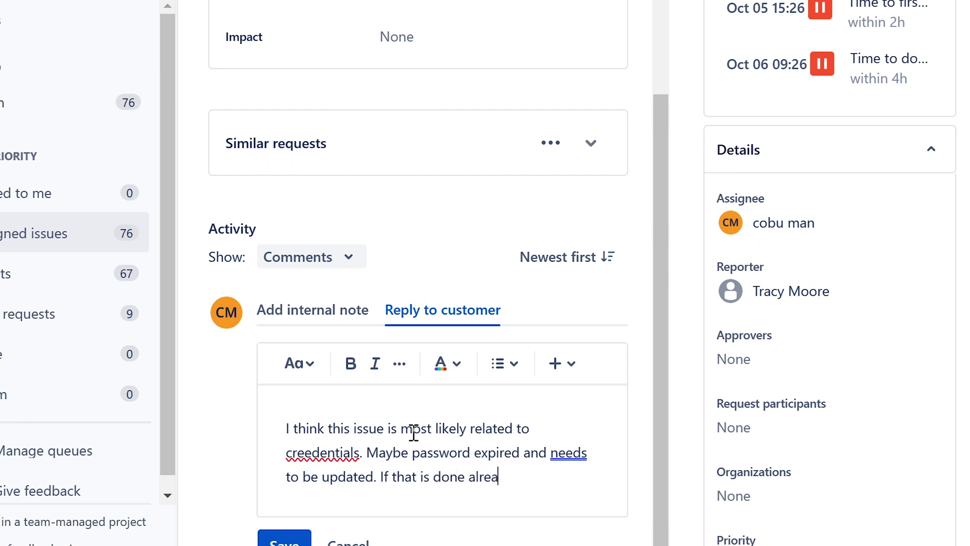
type("dy... reboot the computer")
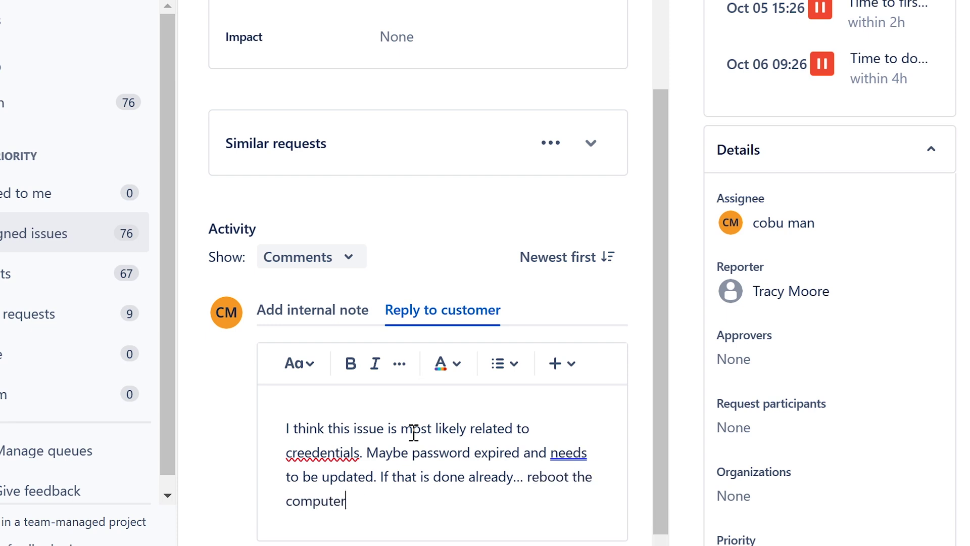
type(" and possibly")
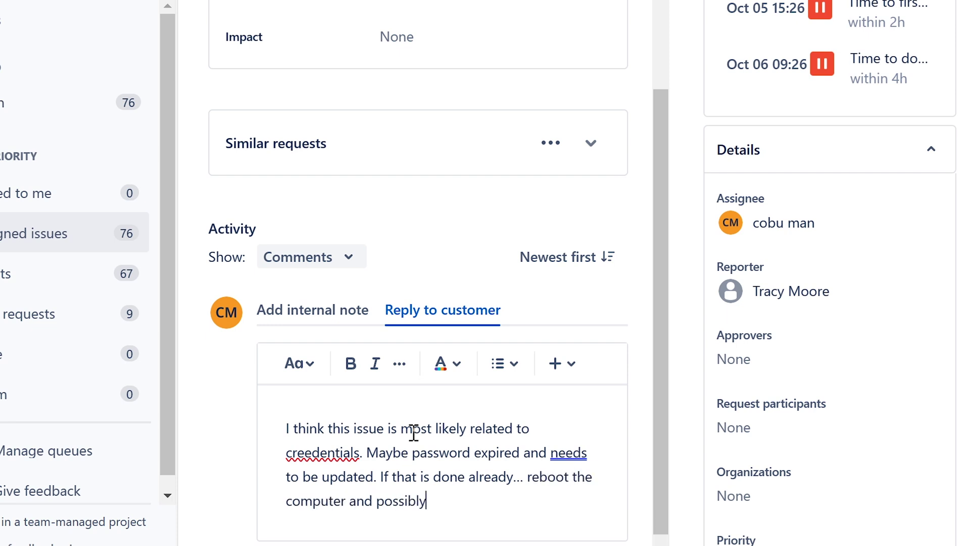
type(" rebuilt the outl")
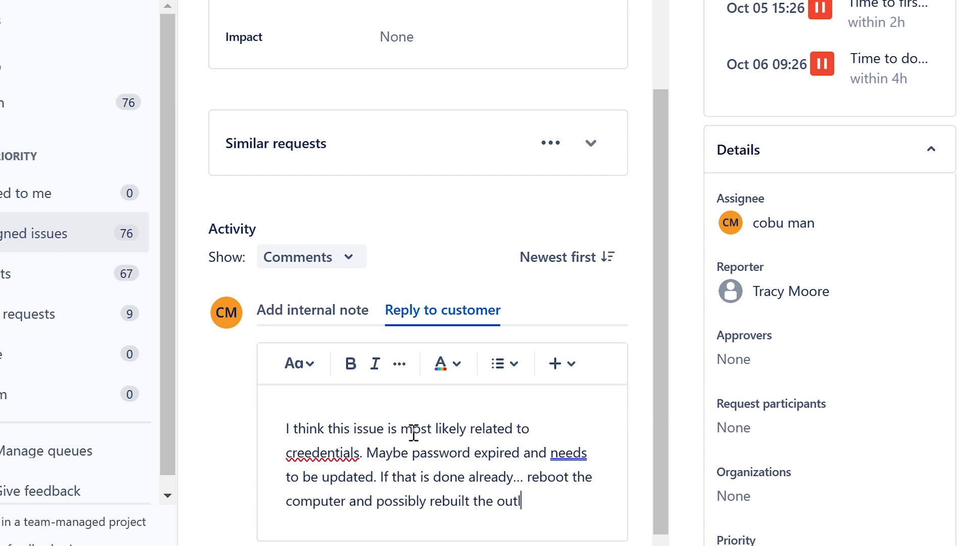
type("ook email prof")
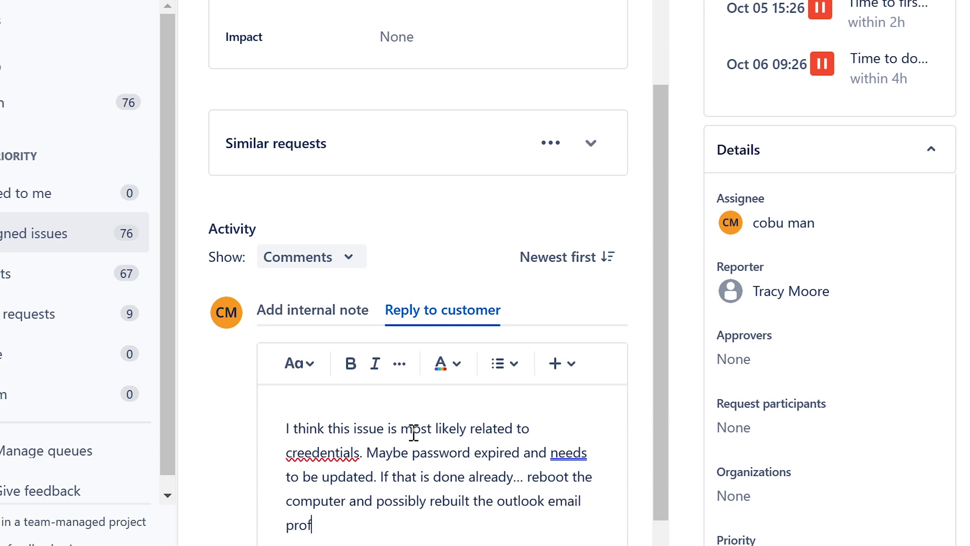
type("ile.")
right_click(335, 455)
left_click(402, 119)
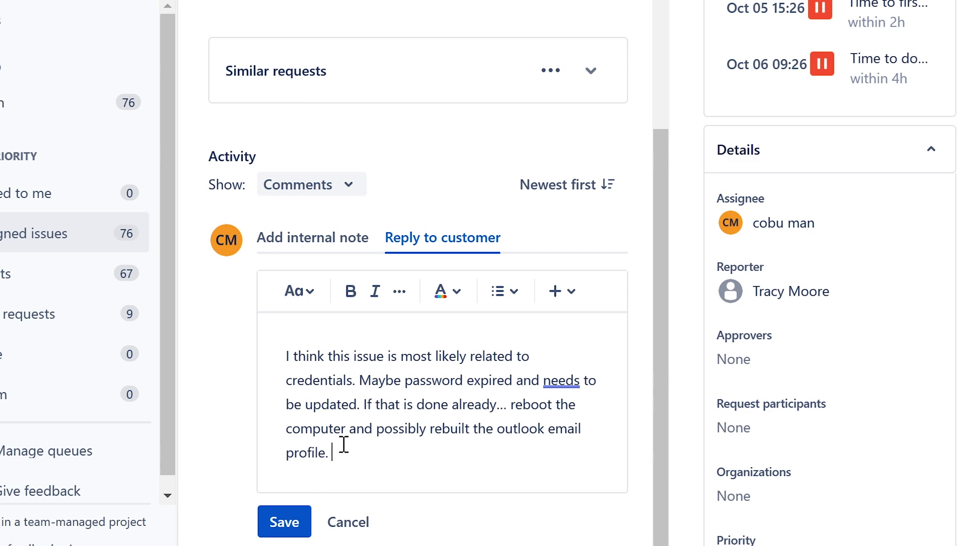
Step: Post the ISD-235 reply and open the Sent Mail Shared Account ticket from the unassigned queue
left_click(281, 521)
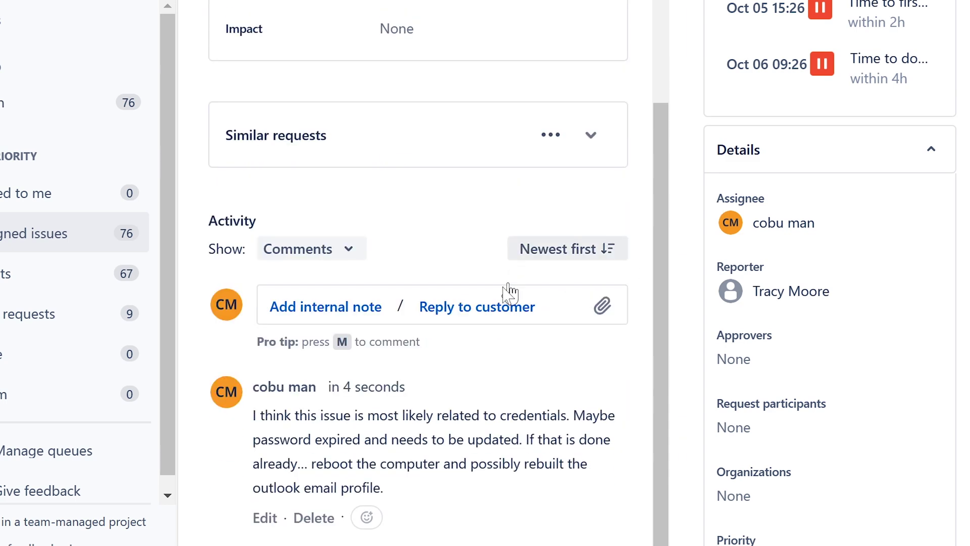
scroll(419, 293, "up", 5)
left_click(61, 233)
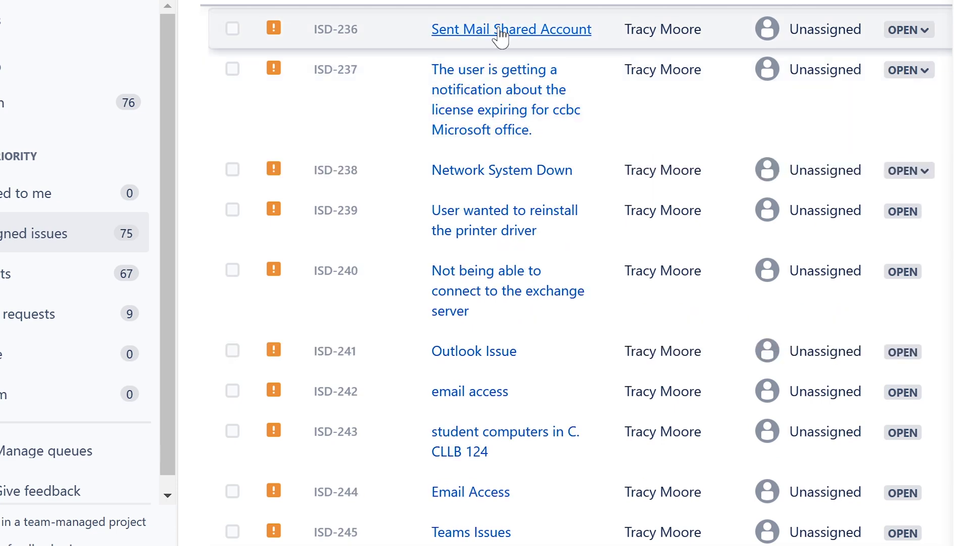
left_click(500, 35)
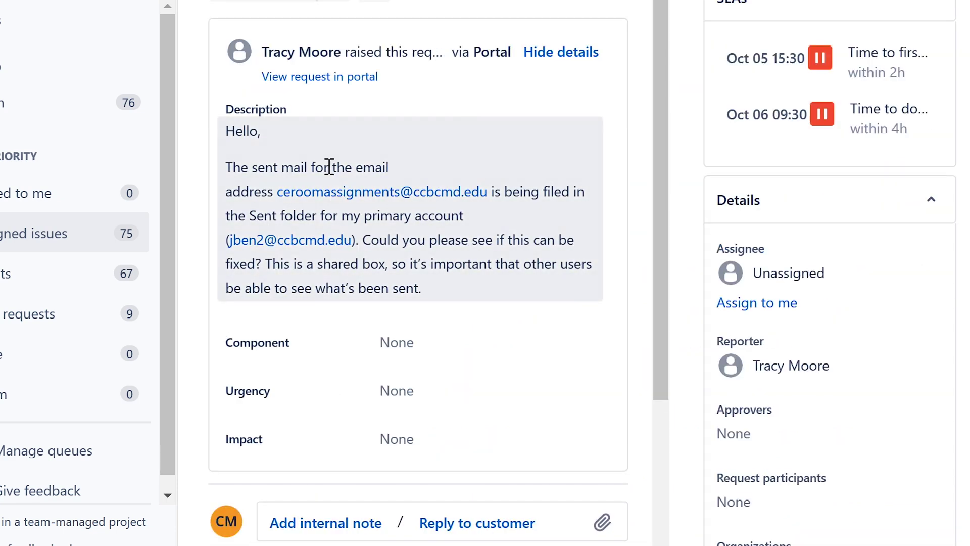
Step: Assign the Sent Mail Shared Account ticket to yourself
left_click_drag(226, 165, 401, 166)
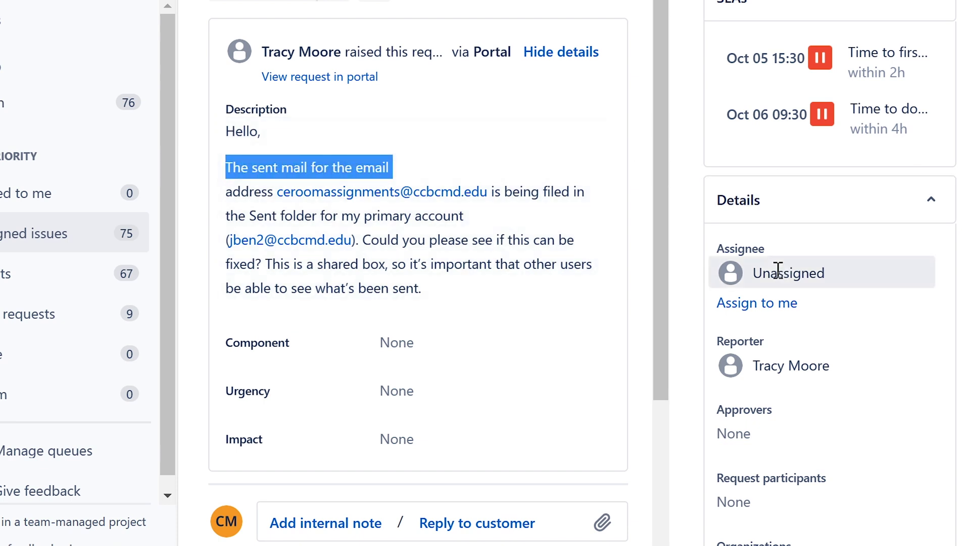
left_click(781, 272)
left_click(782, 277)
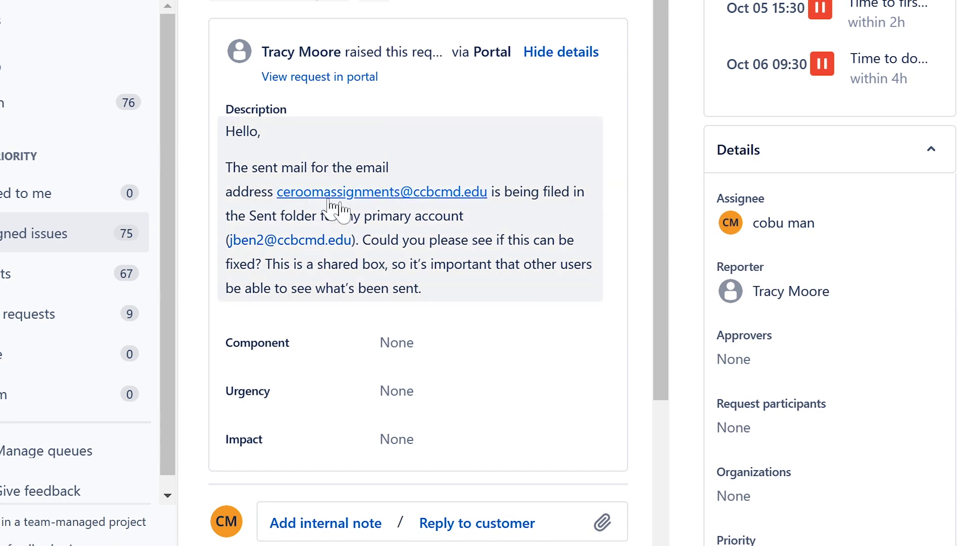
Step: Read the description about sent mail landing in the wrong Sent folder and the customer's request for a fix
left_click_drag(229, 218, 469, 219)
left_click(440, 240)
left_click_drag(362, 238, 547, 290)
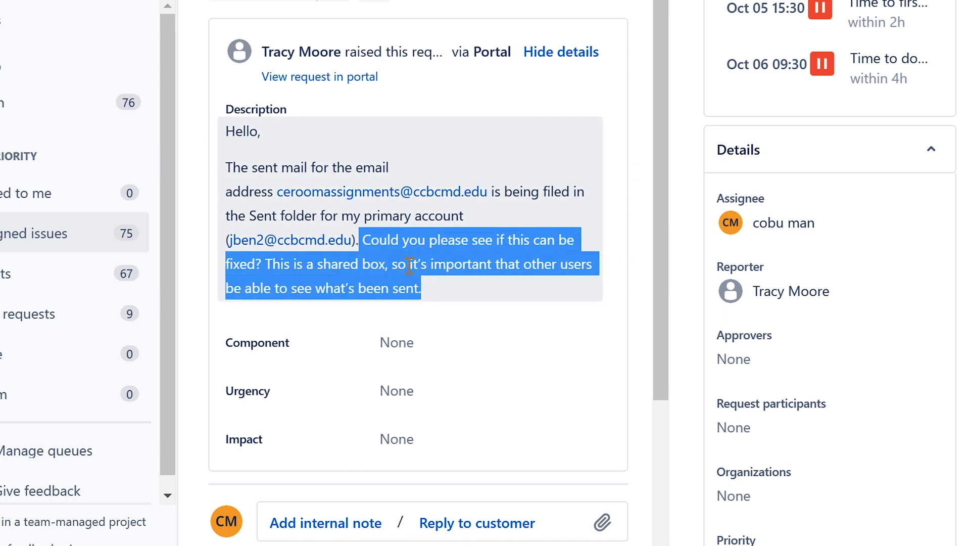
scroll(410, 265, "down", 2)
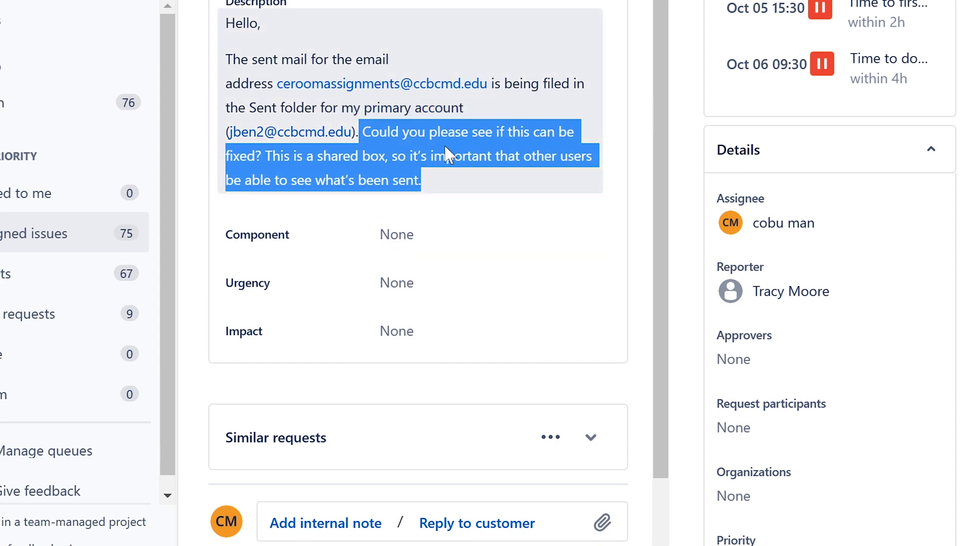
scroll(448, 152, "down", 2)
scroll(448, 154, "up", 4)
scroll(444, 147, "down", 4)
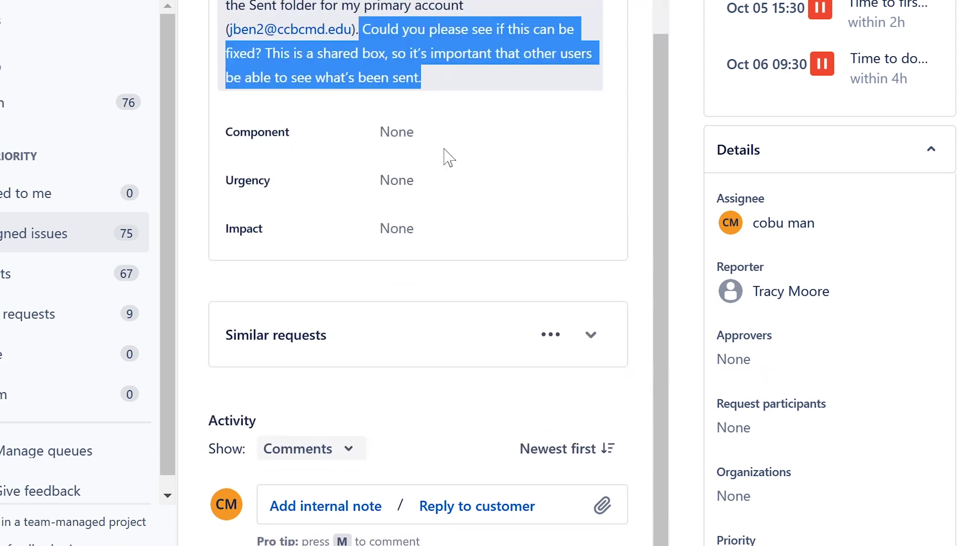
scroll(444, 156, "up", 4)
Step: Review the sent-mail problem and fix request again, then begin a reply to the customer
left_click_drag(226, 166, 500, 219)
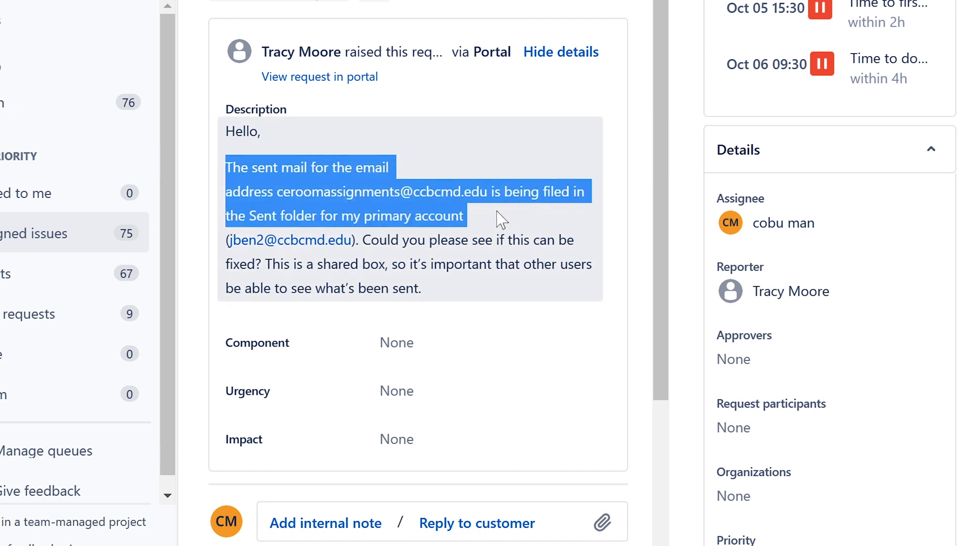
left_click_drag(501, 220, 498, 219)
left_click(495, 221)
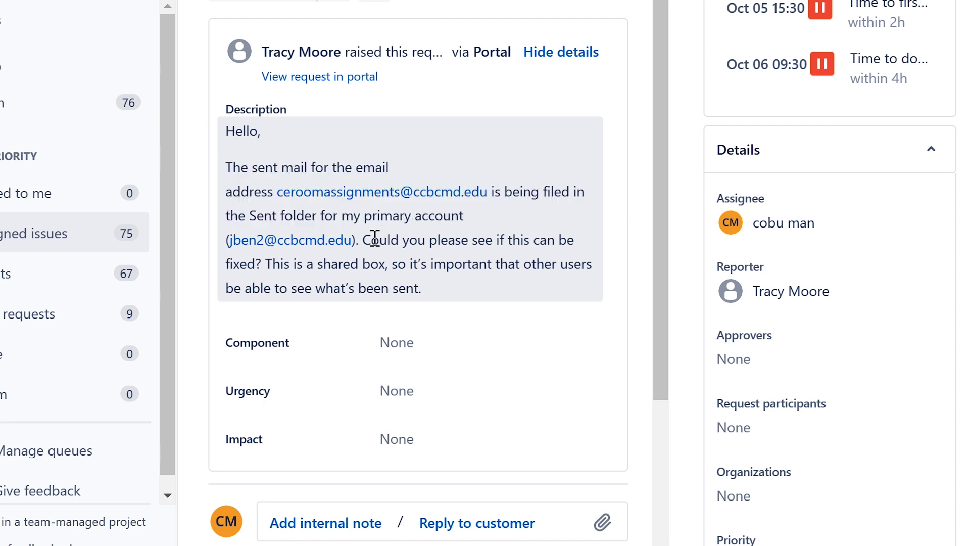
left_click_drag(365, 241, 543, 281)
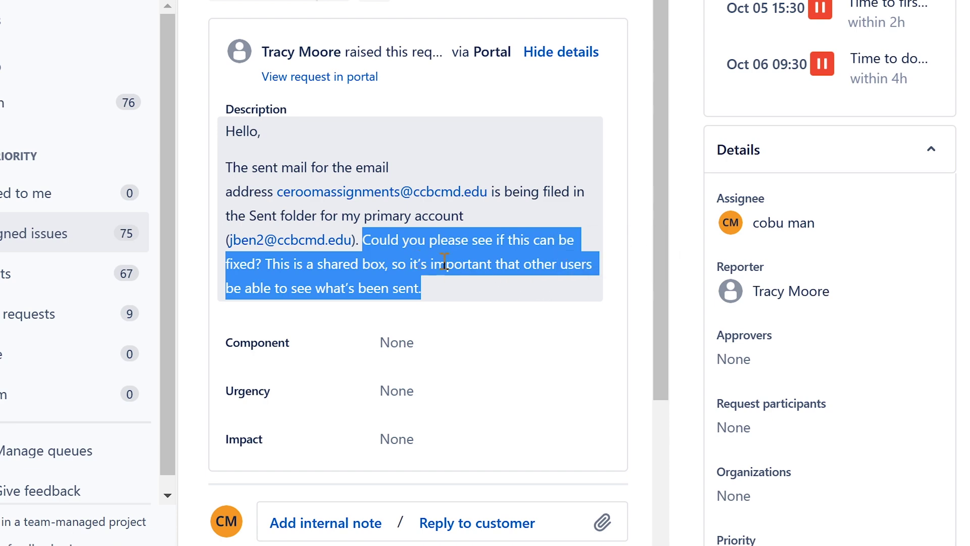
left_click(449, 284)
scroll(445, 280, "down", 4)
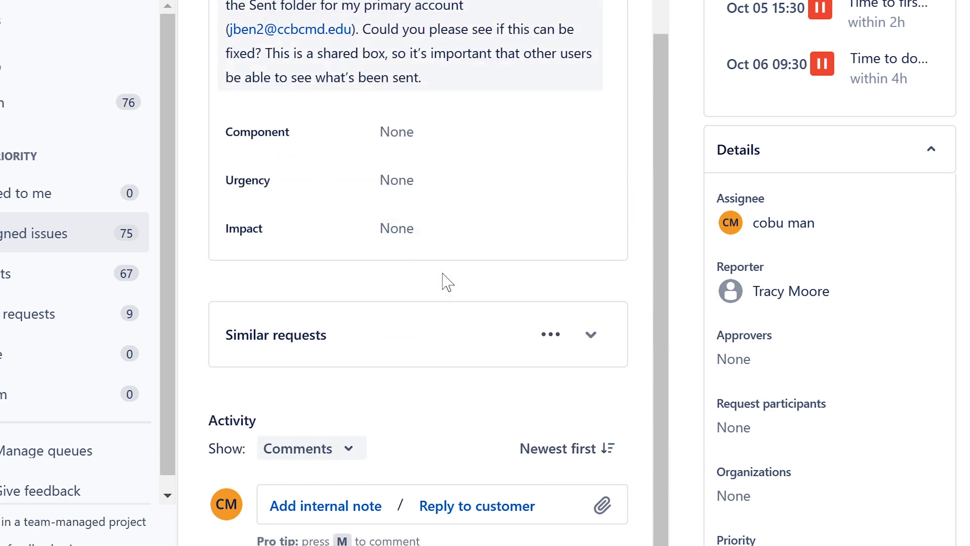
left_click(429, 507)
Step: Type a reply blaming sending on behalf of the shared mailbox and advising changing the send-from address to it
type("Th")
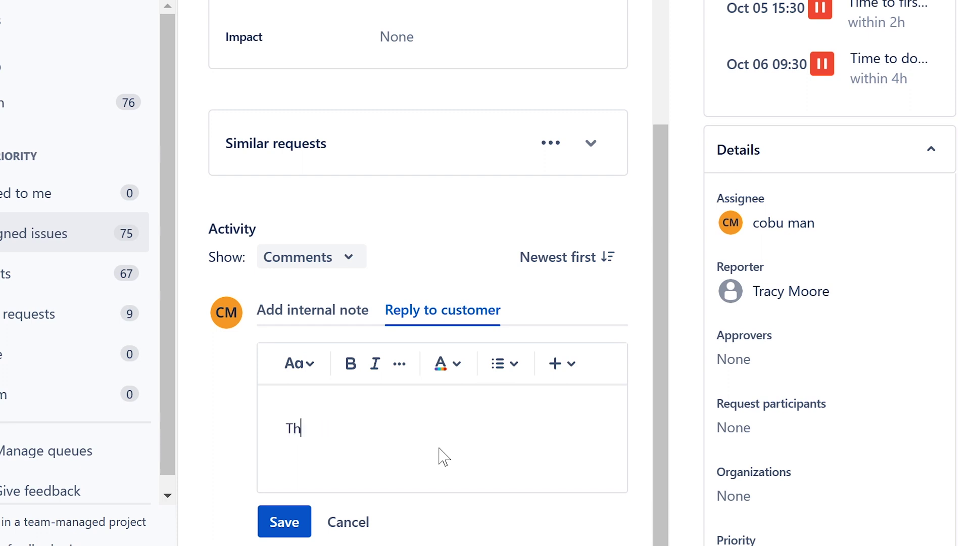
type("is issue is most likely related")
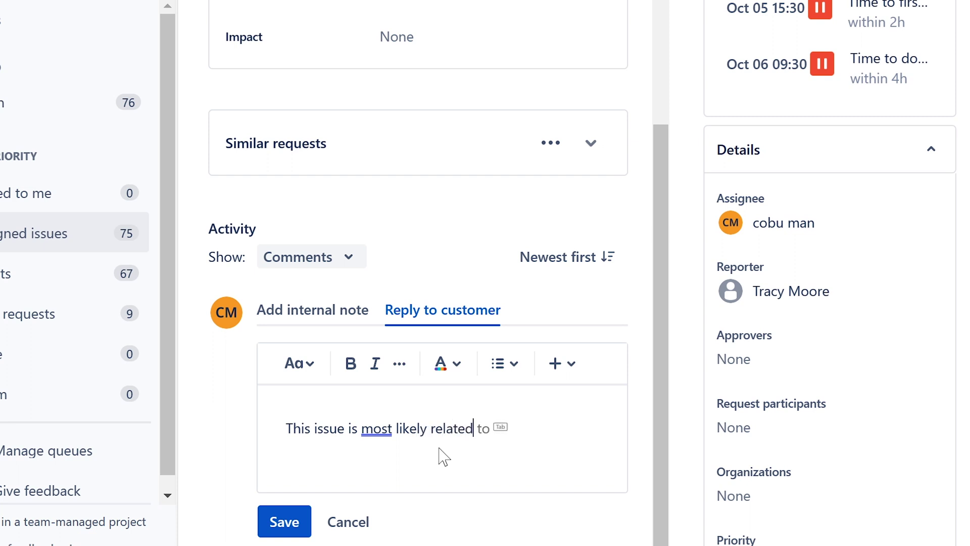
key("Tab")
type("sending ")
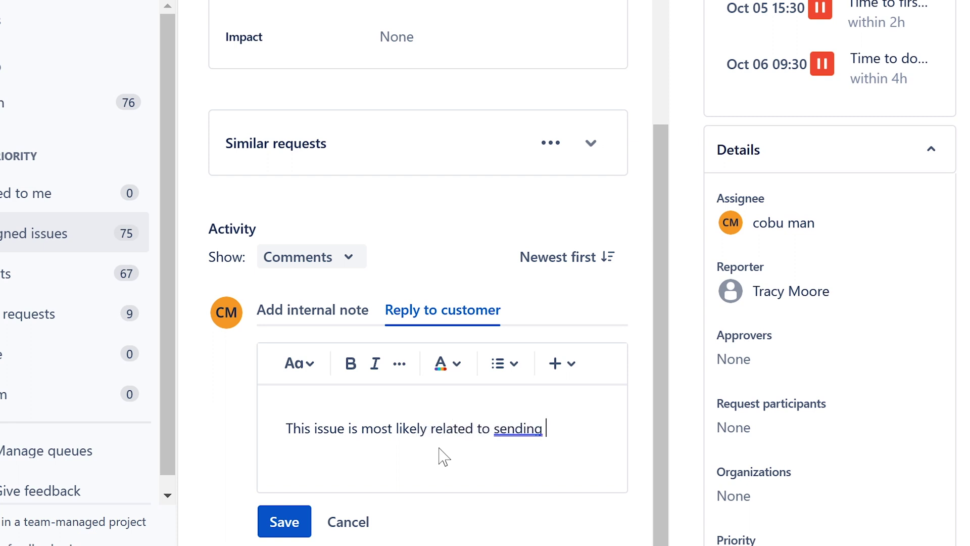
type("email on bhea")
type("b")
type("e")
key("Tab")
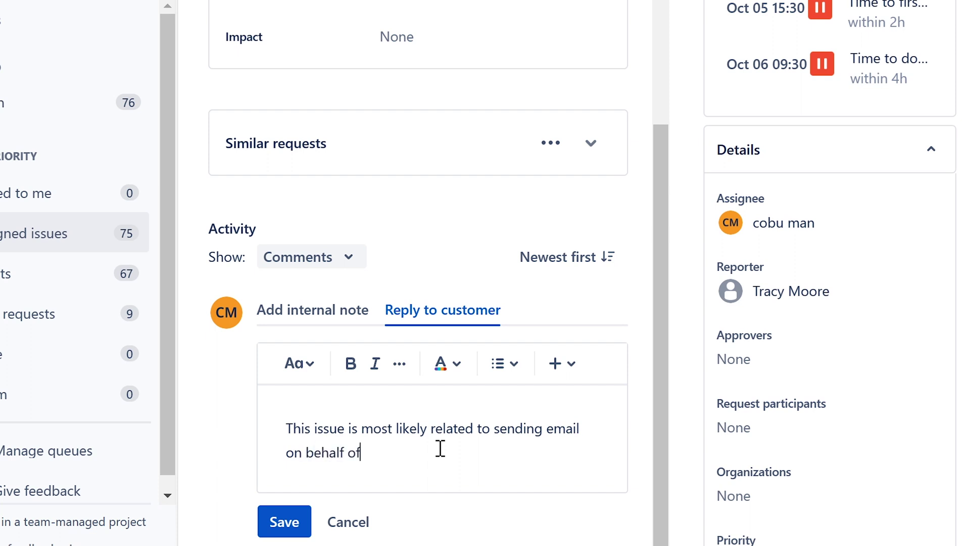
type("the shared mail")
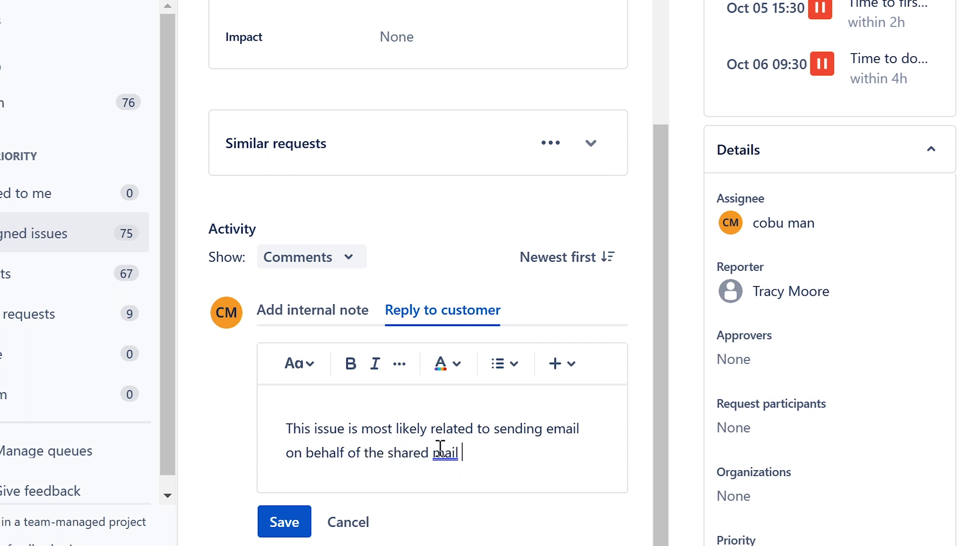
key("BackSpace")
type("box.")
type("Change ")
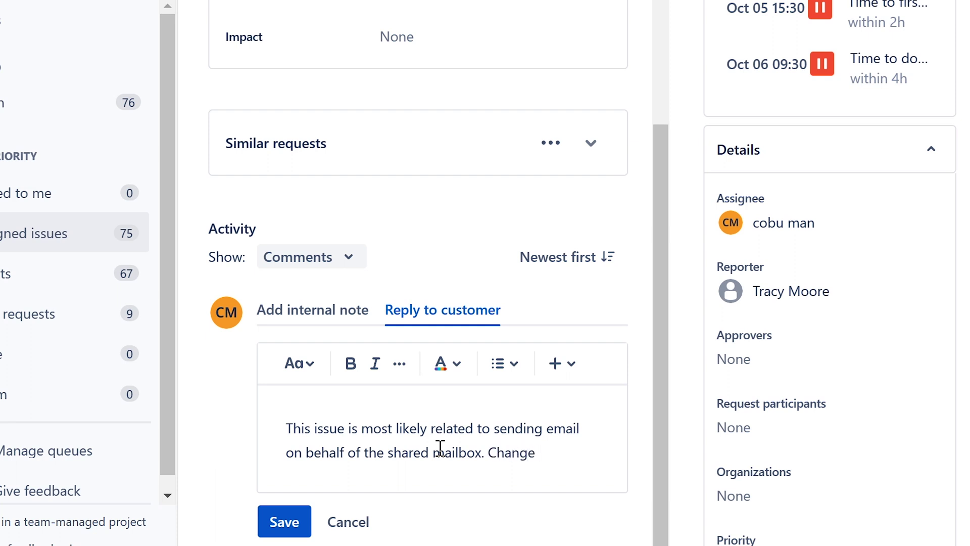
type("send from to")
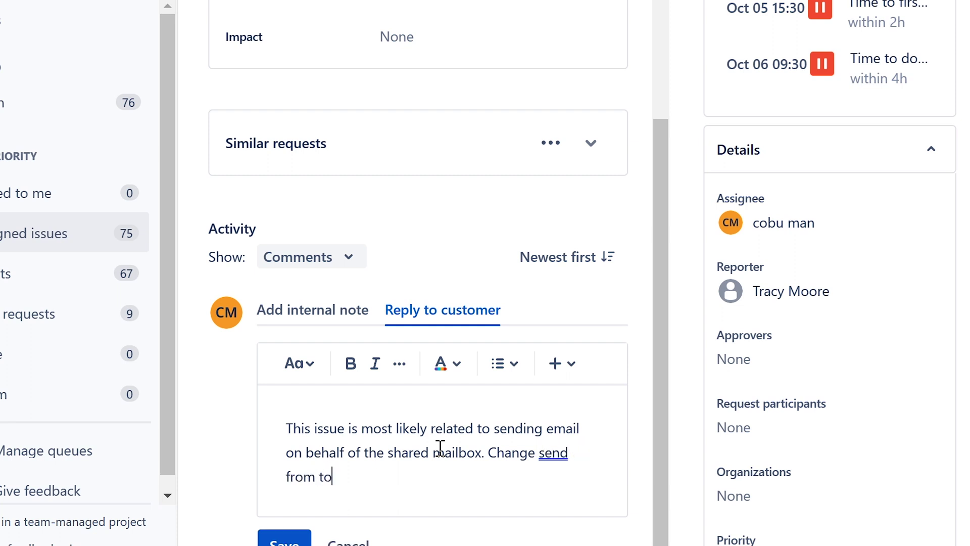
type("the shared mai")
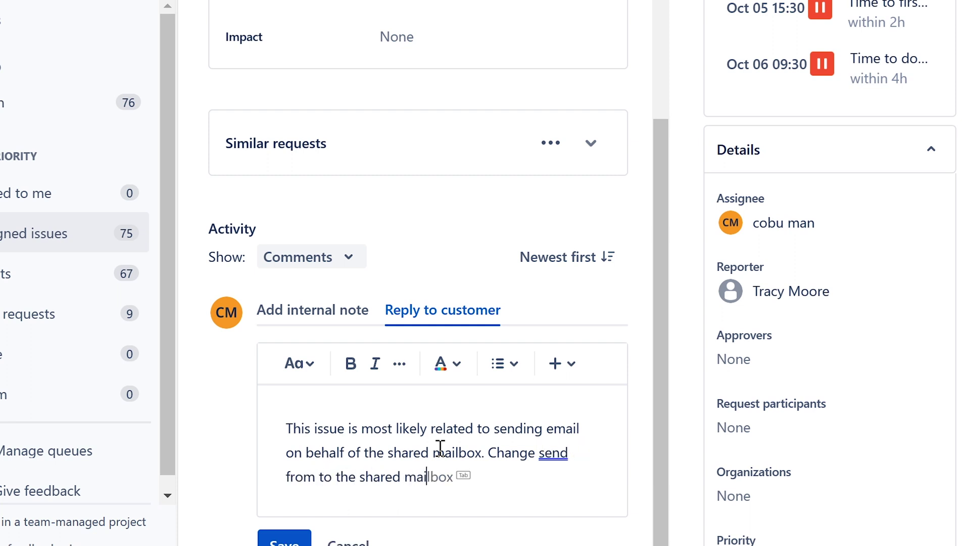
type("lbox... in this case")
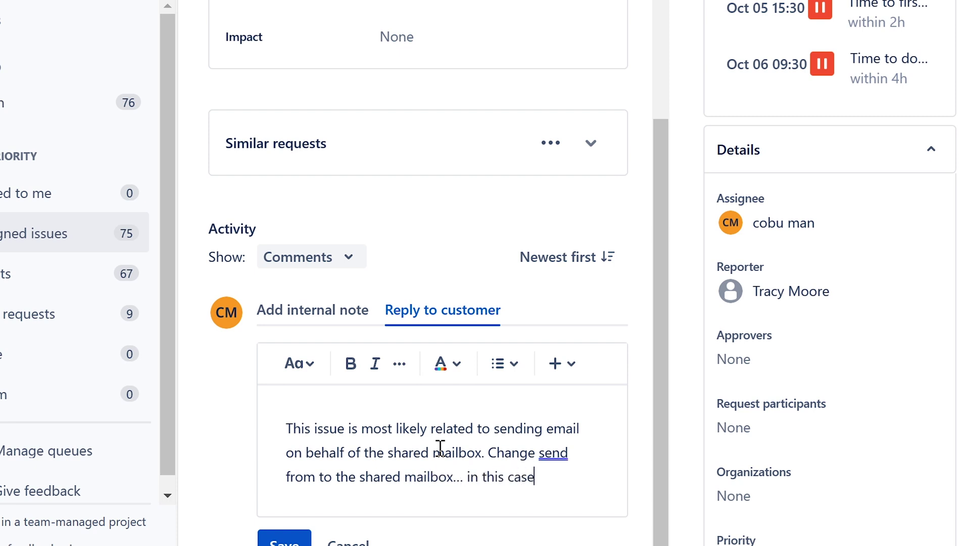
type(" change to")
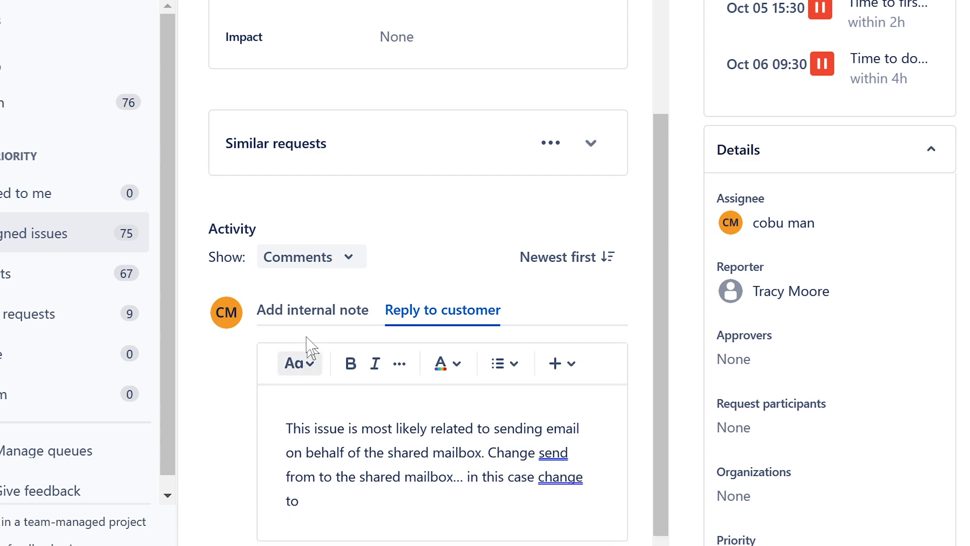
Step: Copy the shared mailbox address from the ticket description
scroll(313, 314, "up", 6)
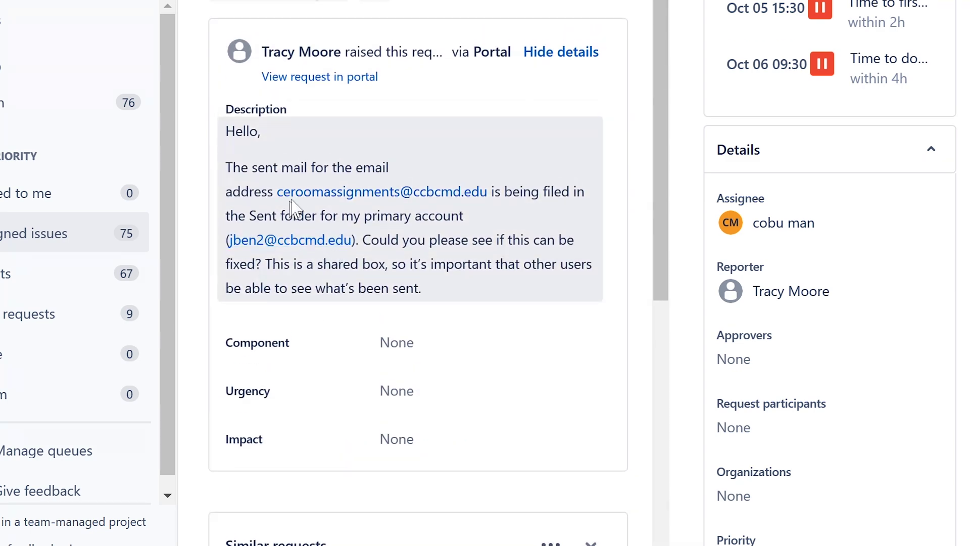
right_click(304, 191)
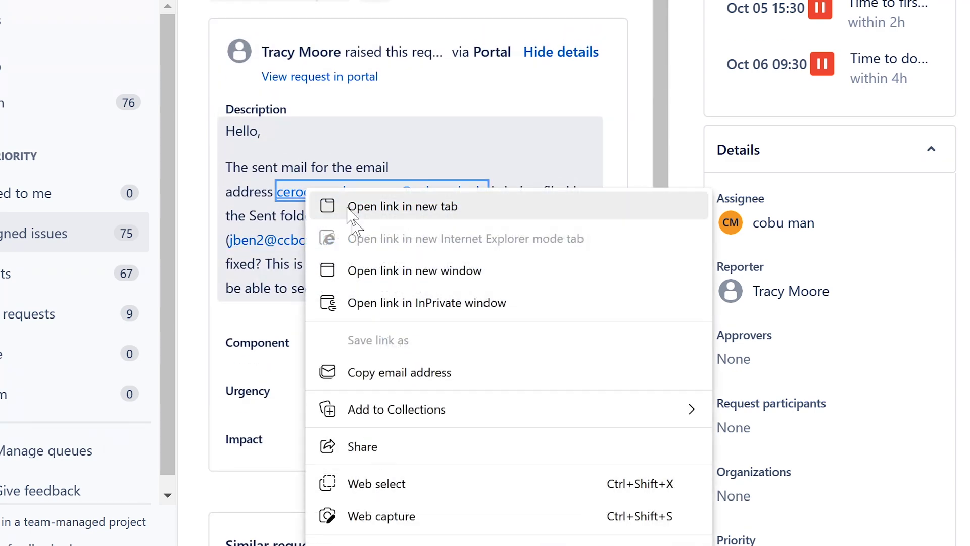
left_click(303, 172)
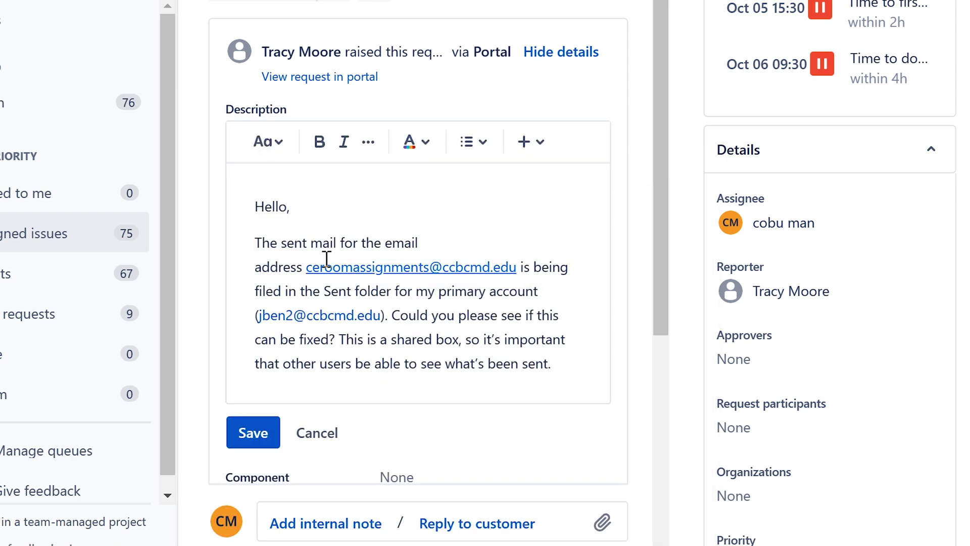
left_click_drag(306, 267, 526, 267)
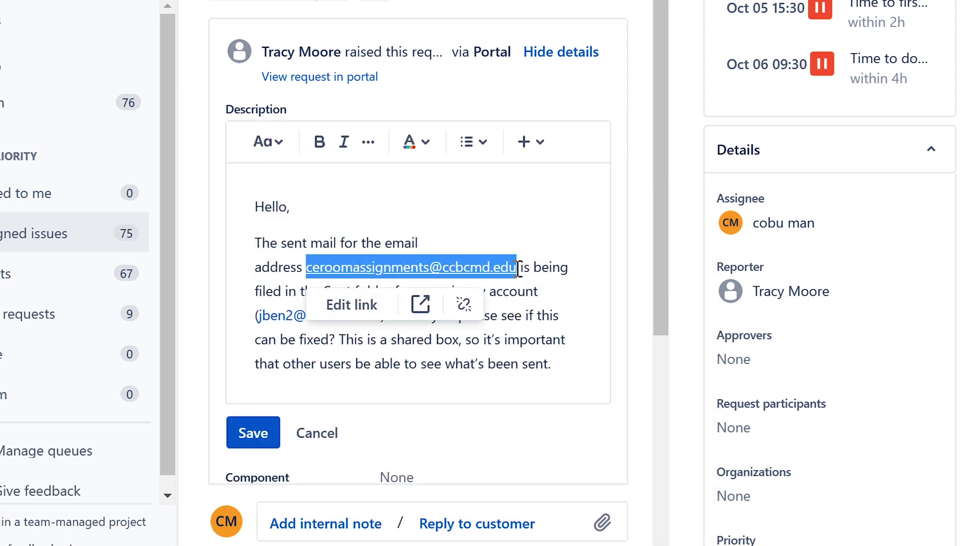
right_click(483, 267)
left_click(556, 66)
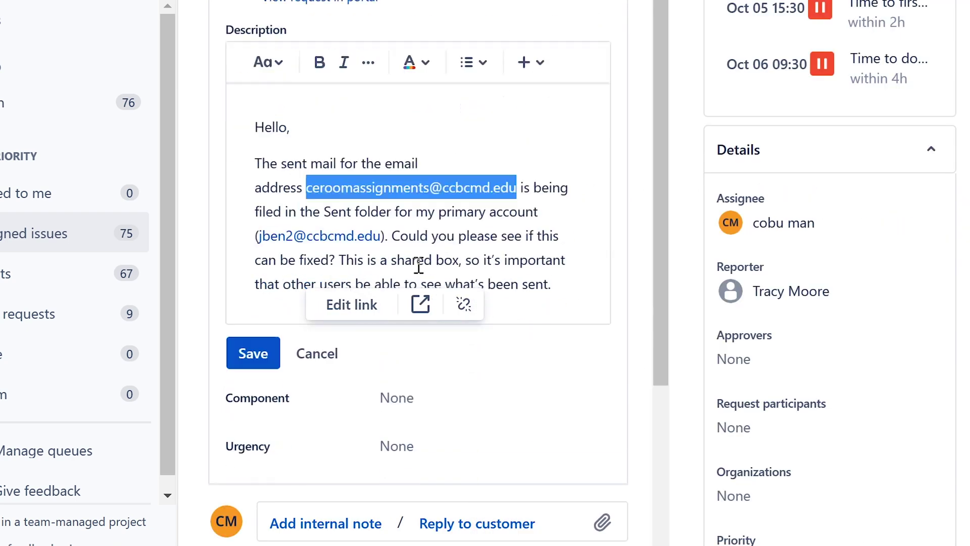
scroll(453, 447, "down", 5)
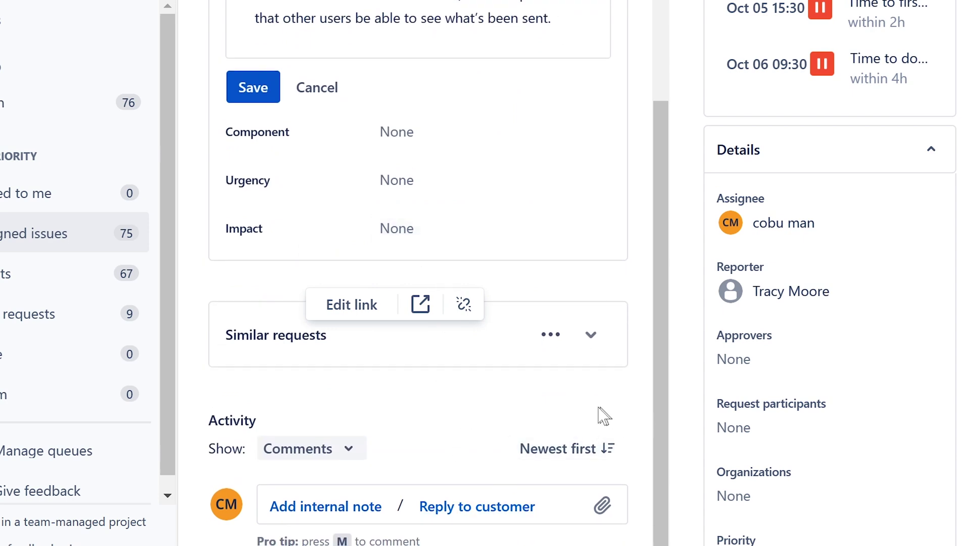
left_click(515, 364)
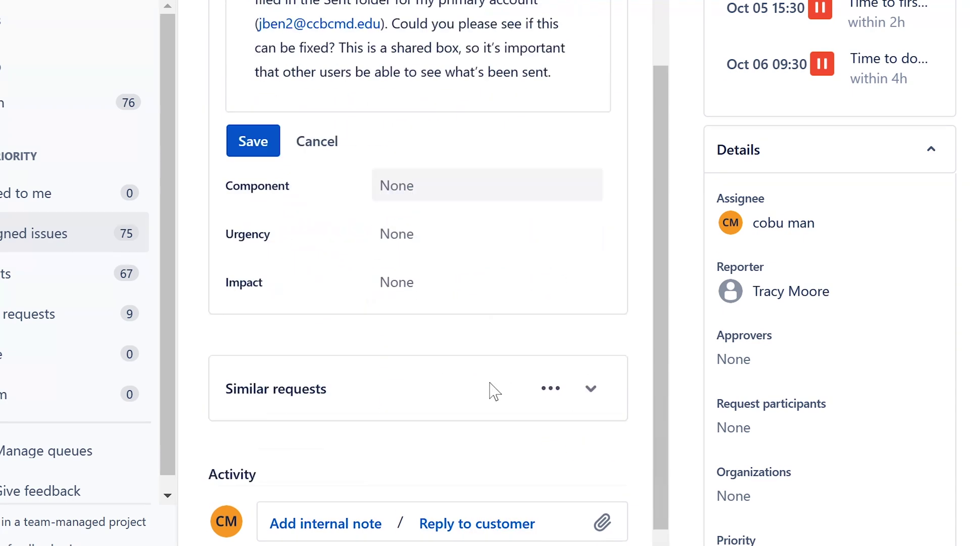
Step: Paste the shared mailbox address into the reply and explain that others with access will see it
left_click(481, 501)
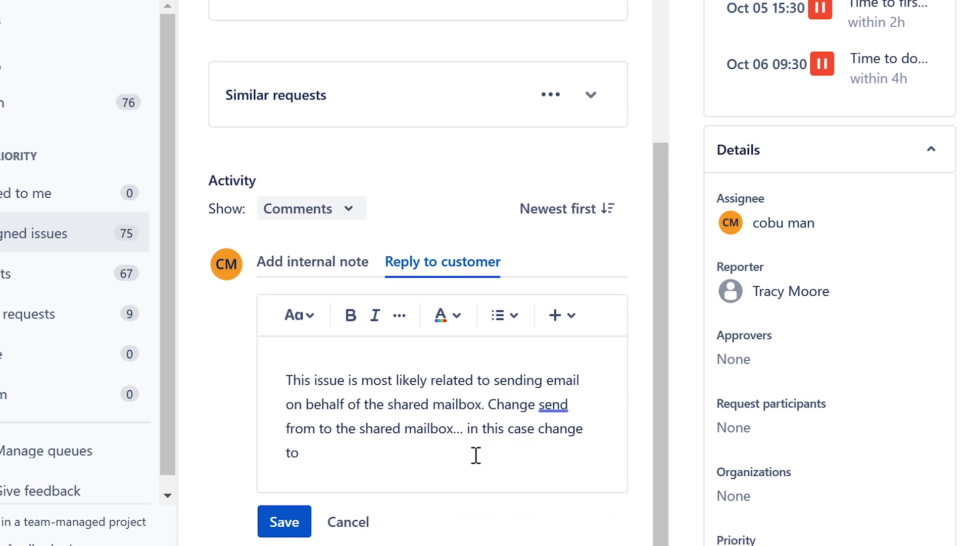
key("ctrl+v")
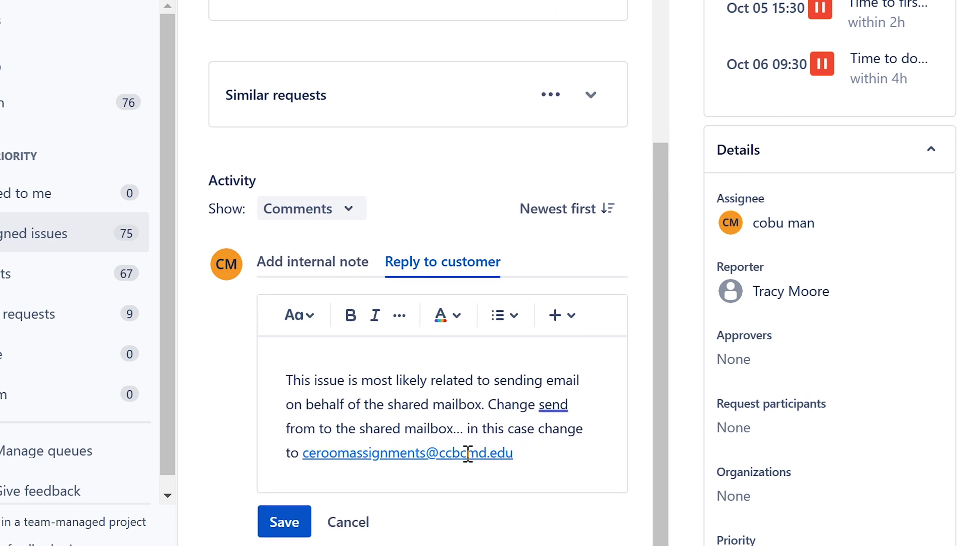
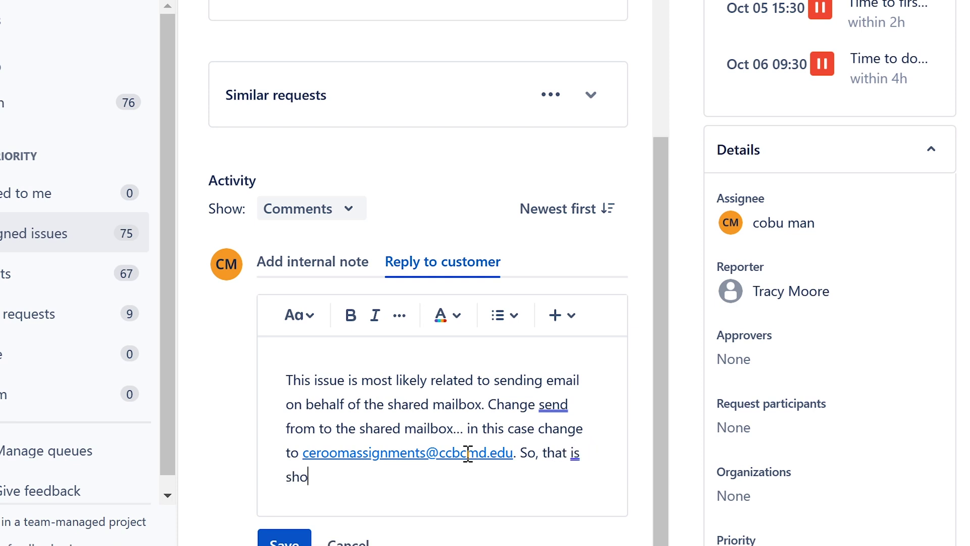
type("ws up as suc")
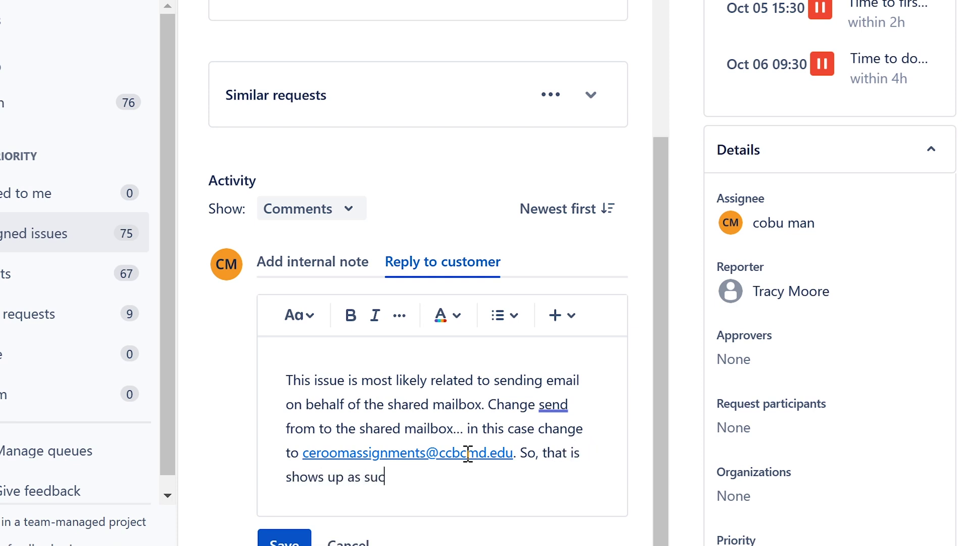
type("h... and then other")
key("BackSpace")
type("s ")
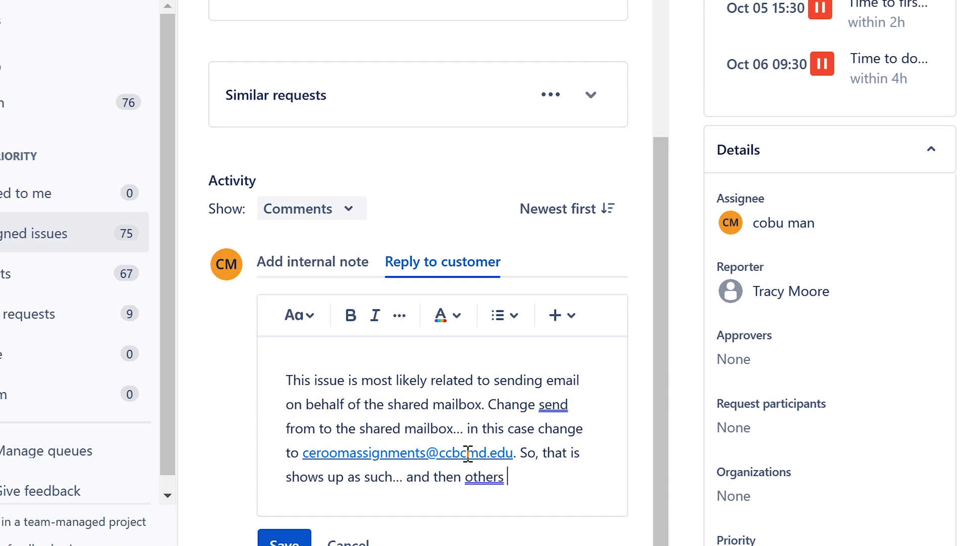
type("who have access")
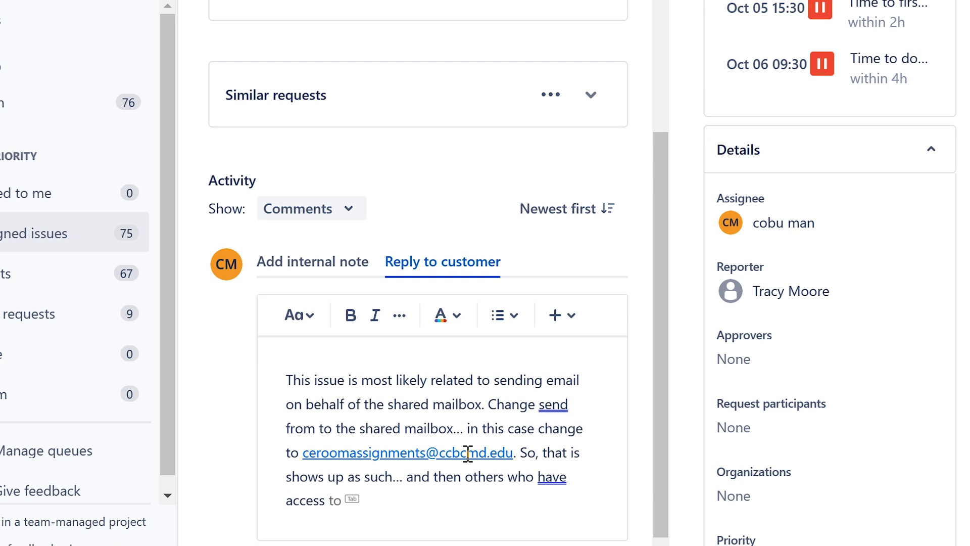
key("Tab")
Step: Finish the reply saying users of this shared mailbox will see sent email, and post it
type("nd use this c")
key("BackSpace")
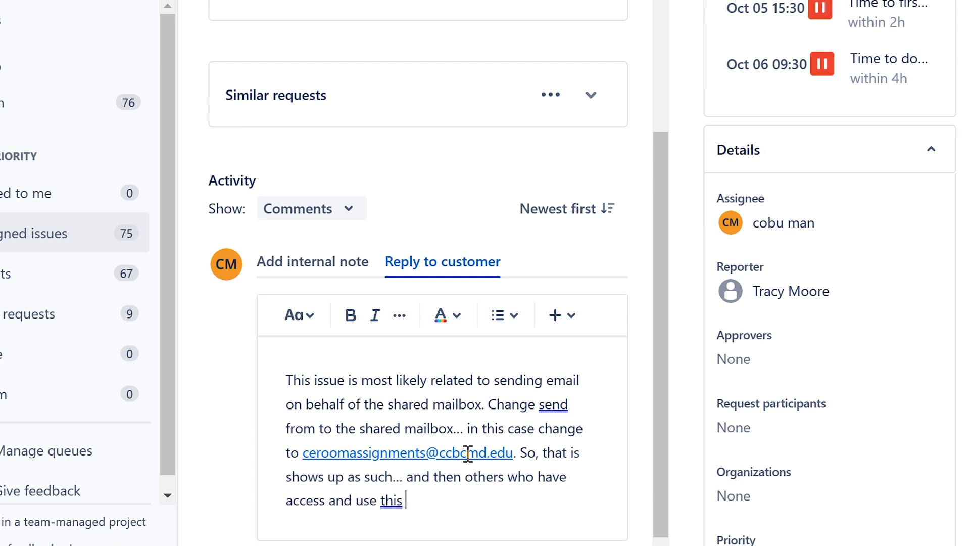
type("shared mai")
key("Tab")
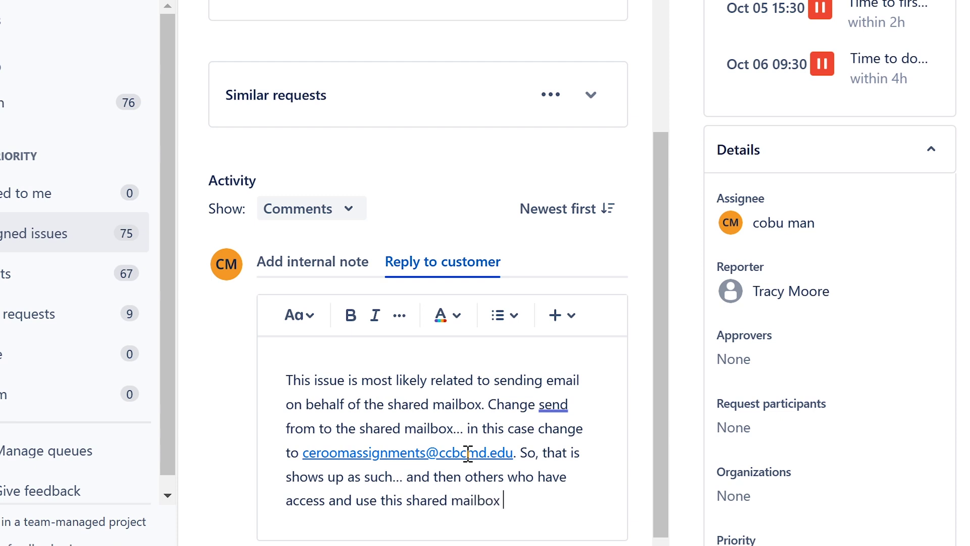
type("will see se")
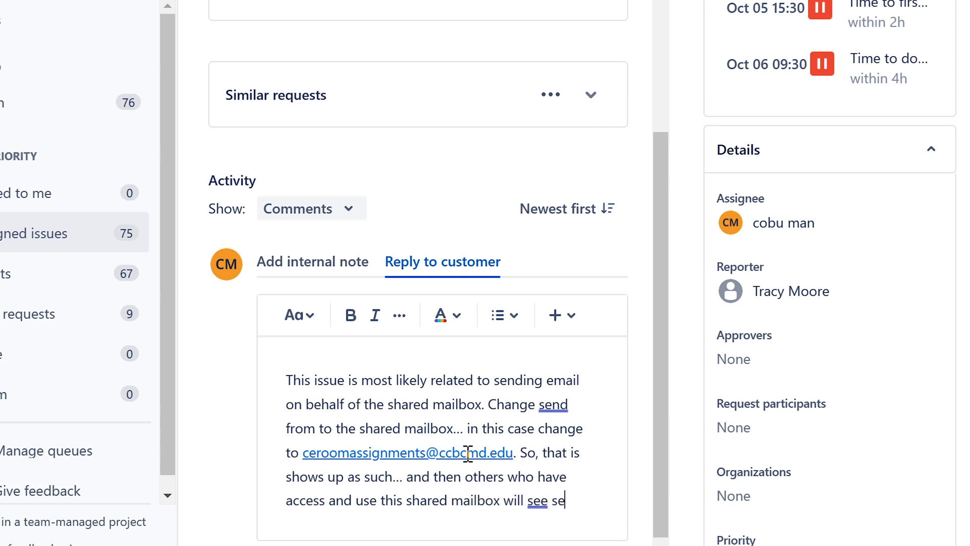
type("nt in emails. Ervin")
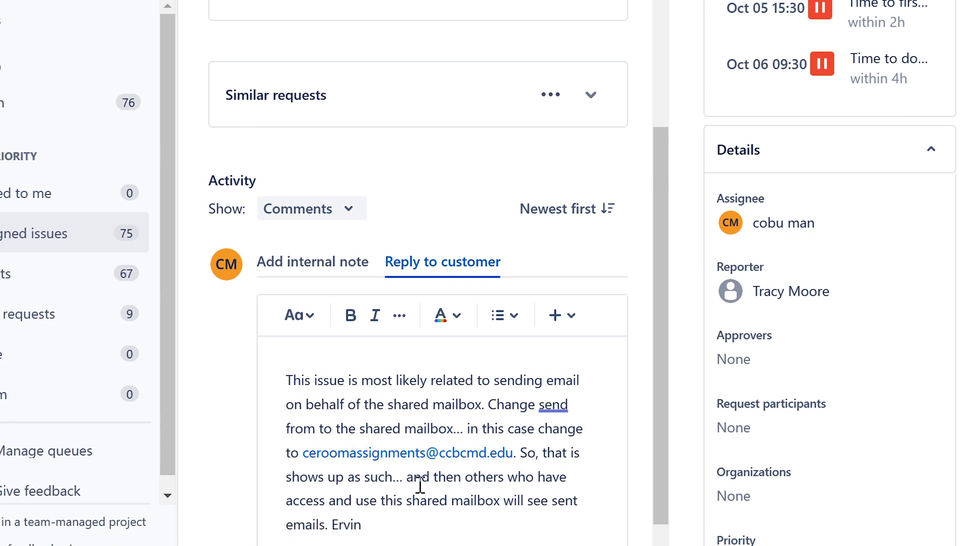
scroll(424, 500, "down", 2)
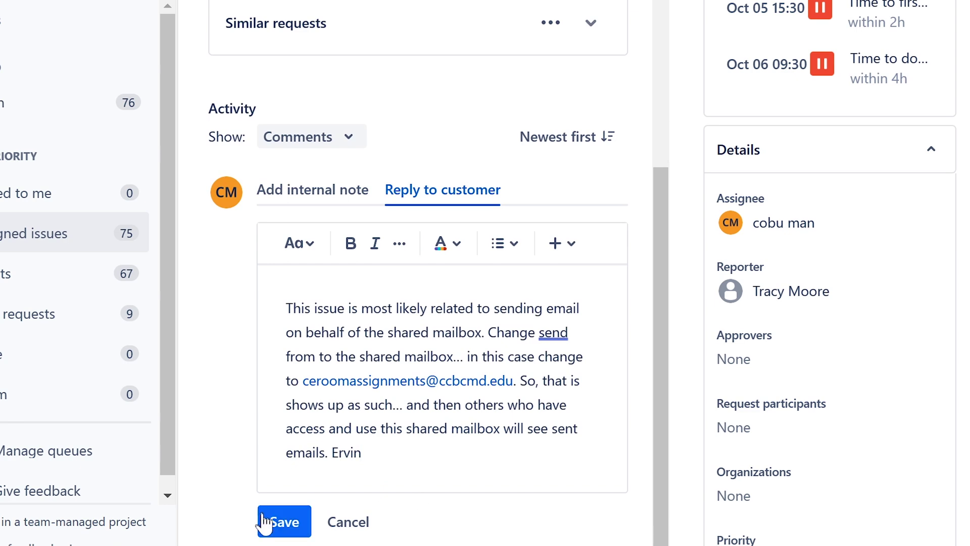
left_click(275, 523)
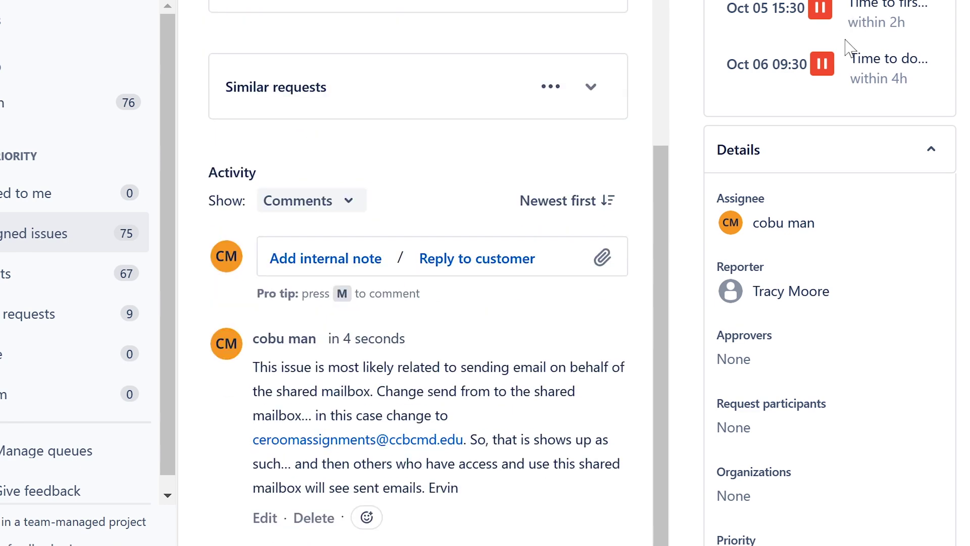
Step: Dismiss the status transitions unchanged and open ISD-237 about the licence notification from the unassigned queue
left_click(829, 3)
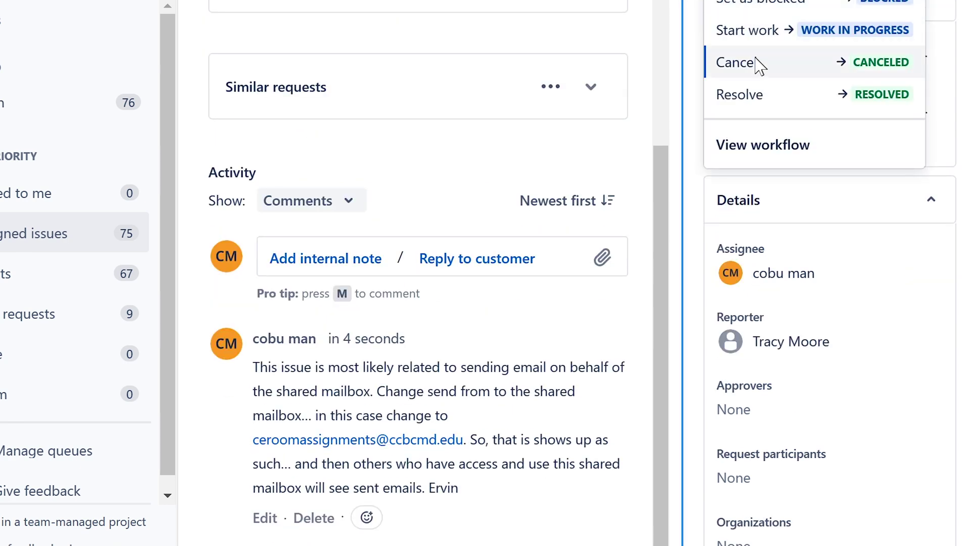
left_click(756, 97)
left_click(1, 241)
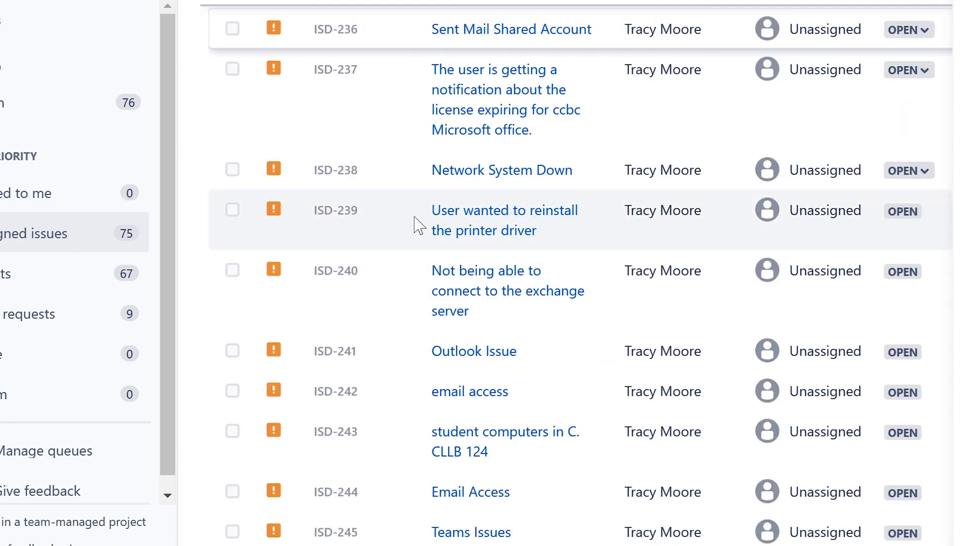
left_click(507, 52)
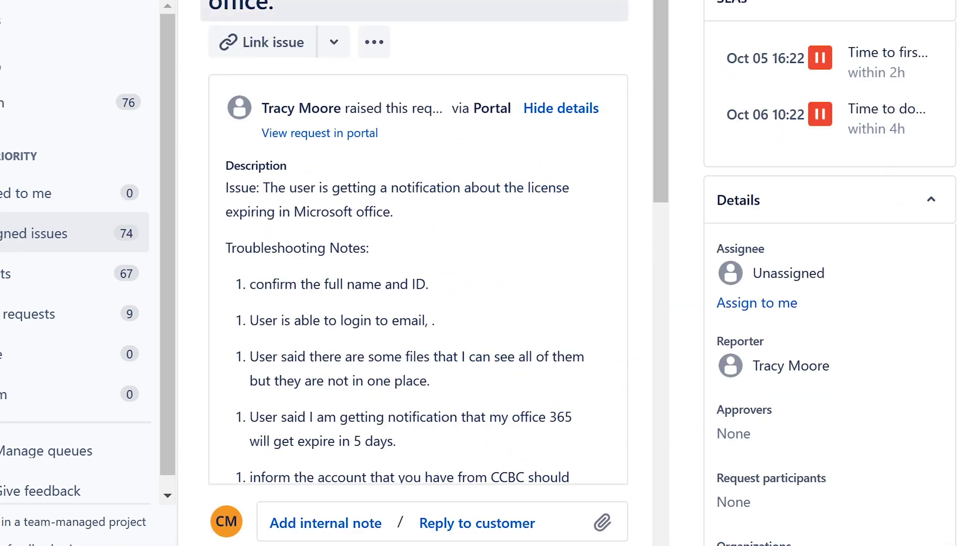
triple_click(504, 3)
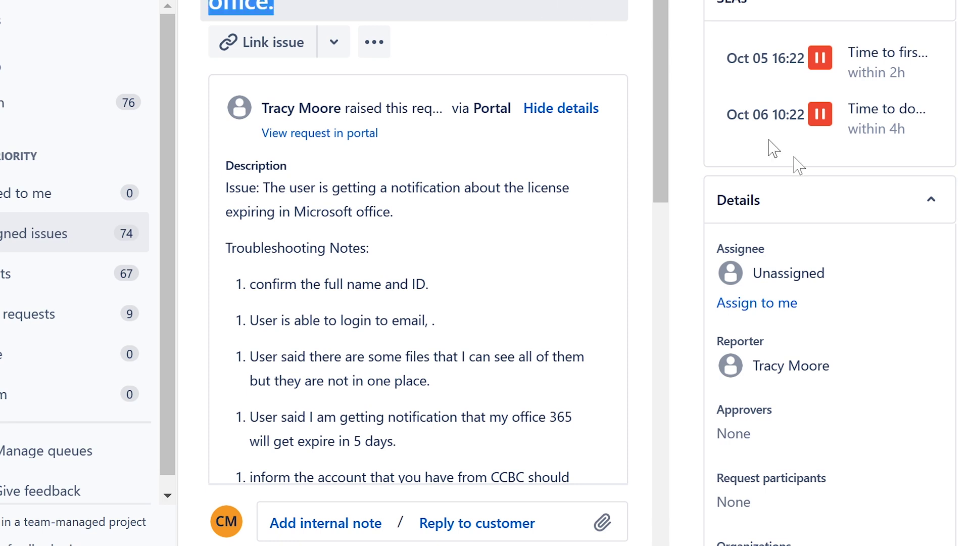
Step: Assign ISD-237 to yourself and start reading its description
left_click(785, 276)
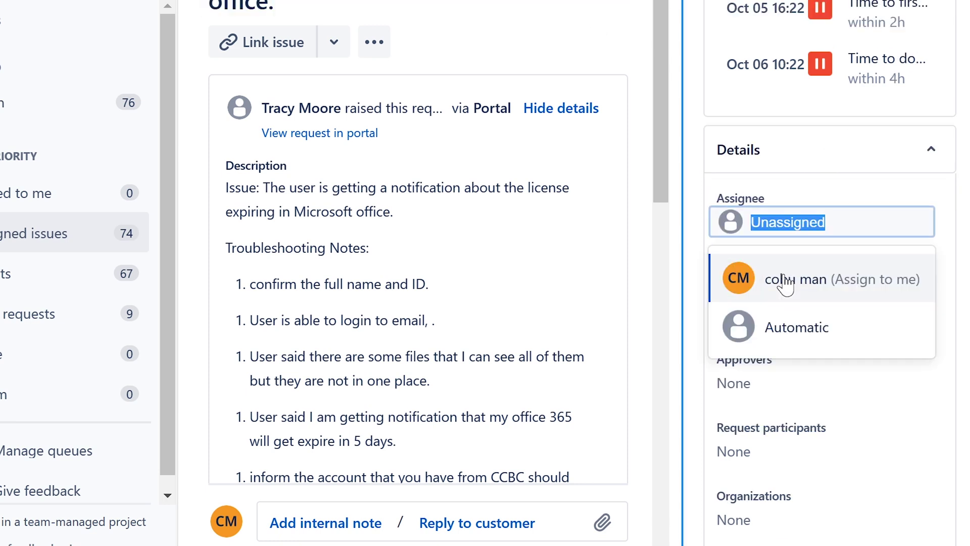
left_click(731, 343)
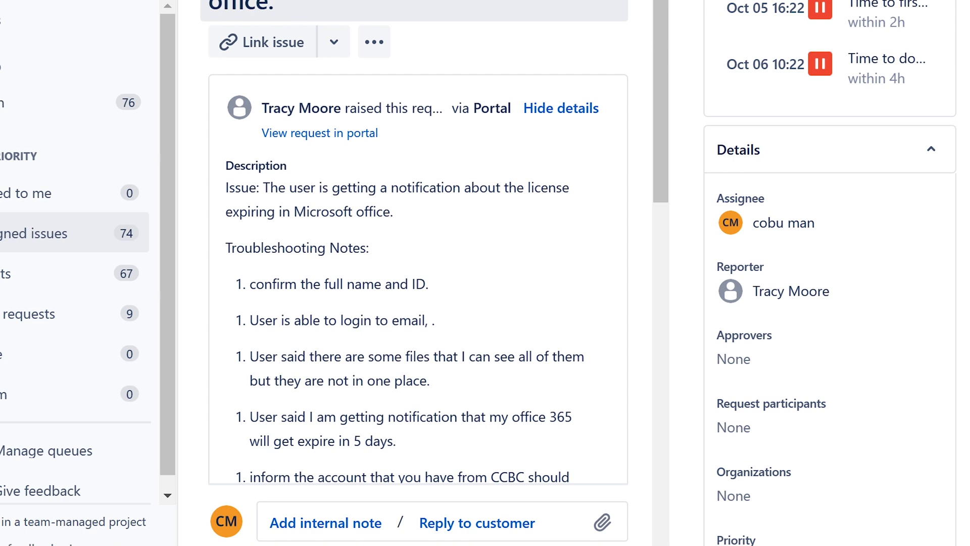
left_click(397, 183)
scroll(280, 243, "down", 2)
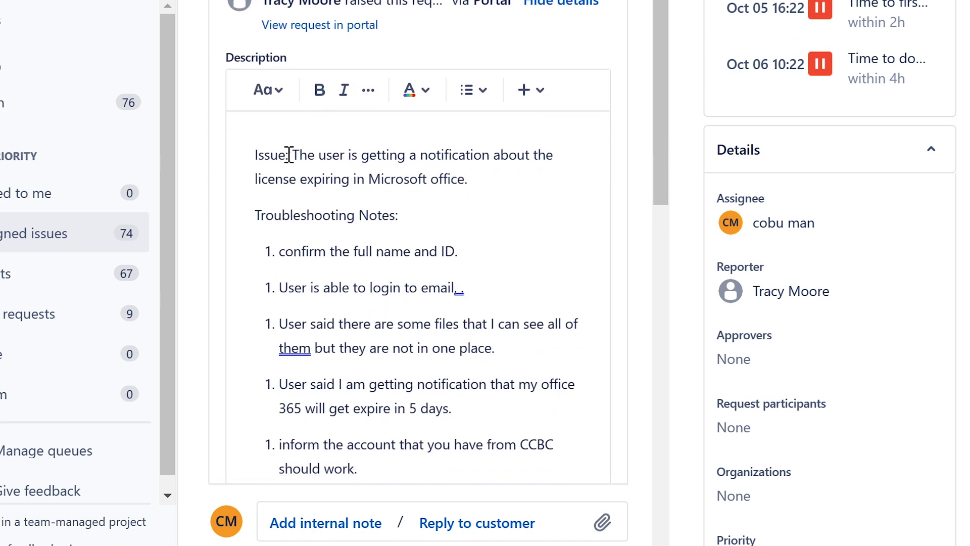
left_click_drag(300, 155, 522, 187)
left_click(403, 177)
scroll(369, 136, "down", 4)
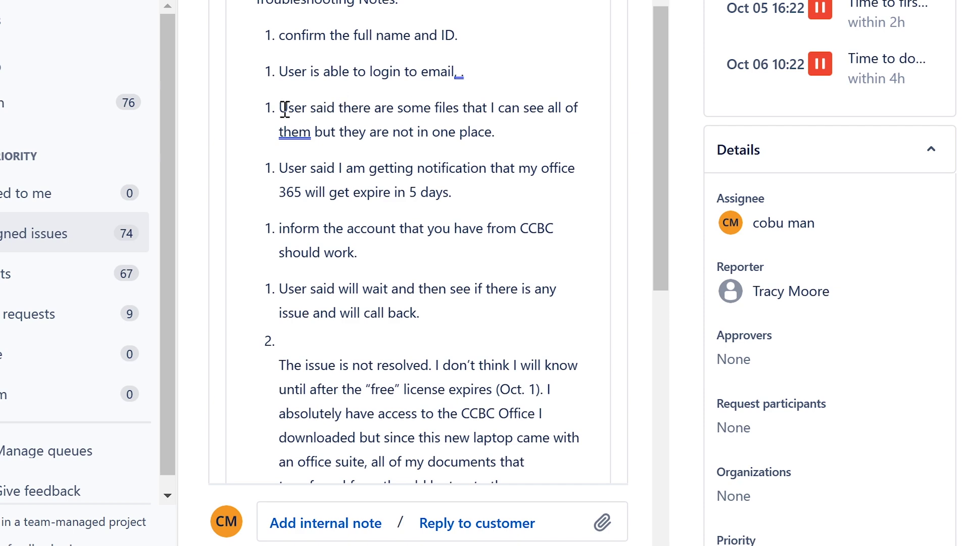
Step: Read the notes about scattered files and Office 365 expiring, plus the customer's follow-up
left_click_drag(281, 108, 555, 125)
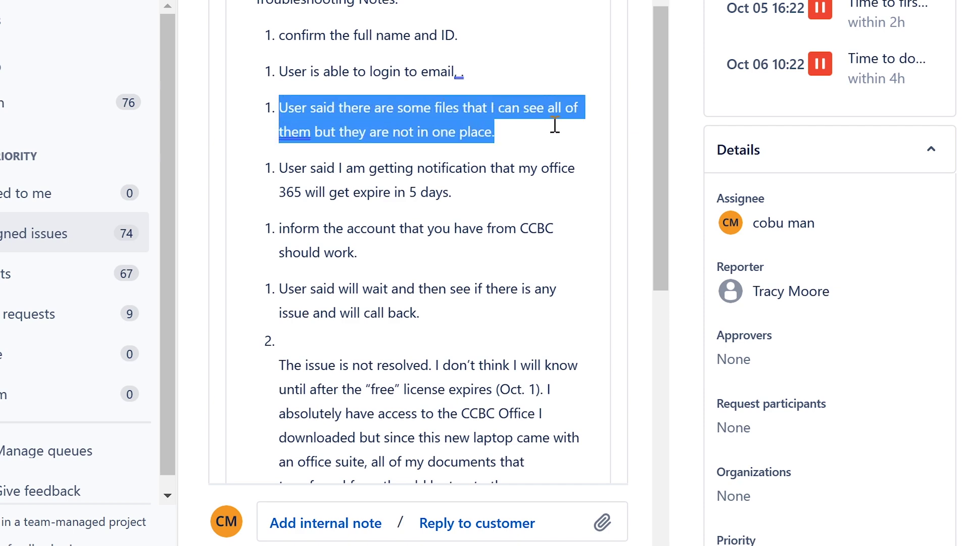
left_click(449, 128)
scroll(445, 124, "down", 2)
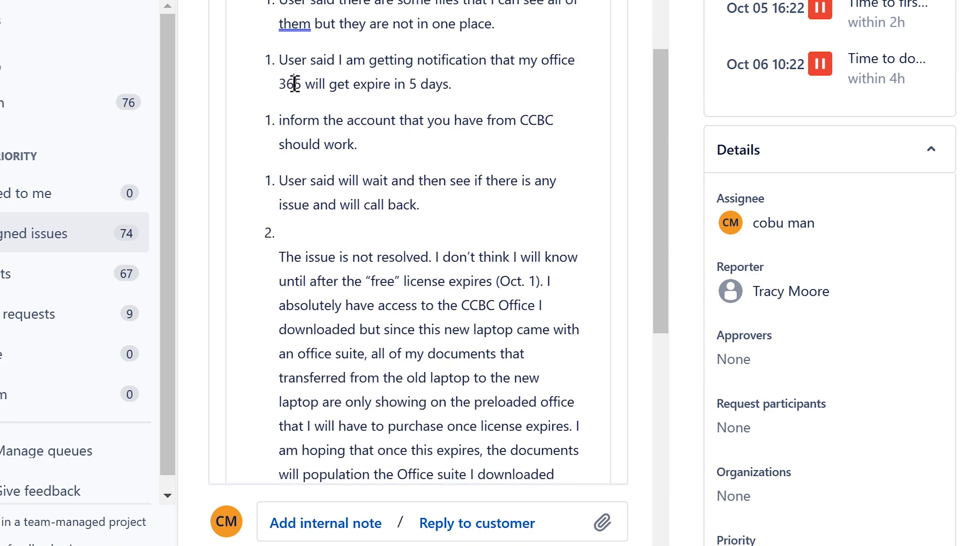
left_click_drag(294, 84, 458, 82)
left_click(458, 81)
scroll(420, 138, "down", 4)
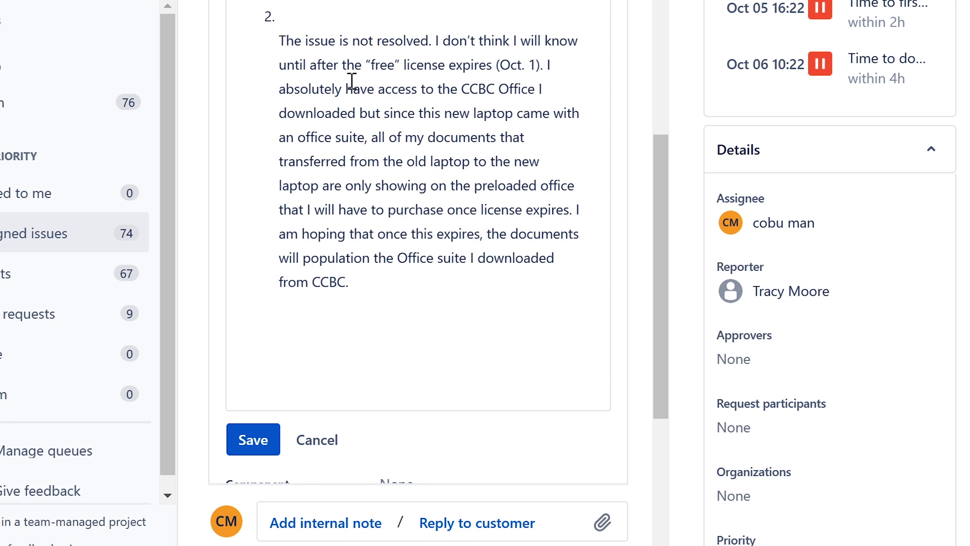
left_click_drag(380, 74, 602, 81)
left_click(465, 207)
scroll(466, 209, "down", 4)
scroll(455, 252, "down", 2)
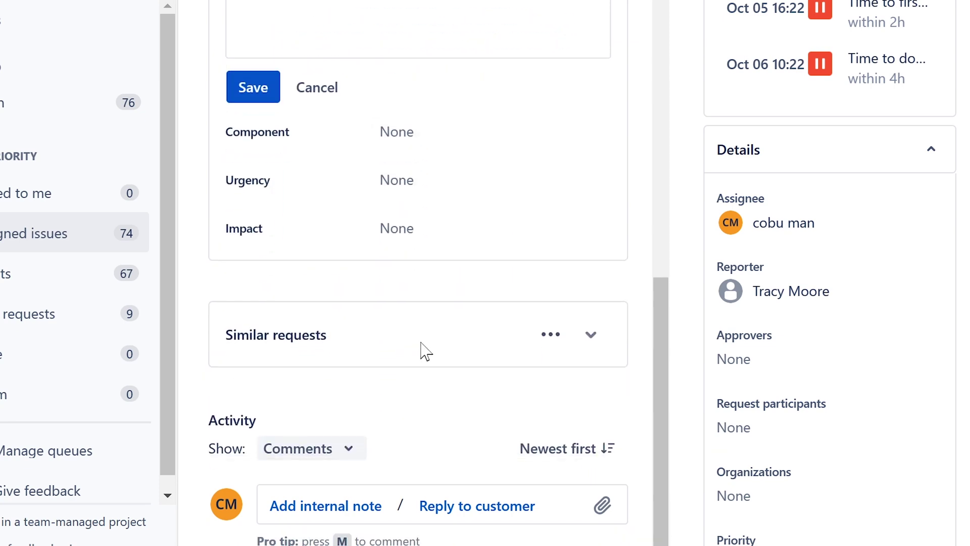
Step: Post a reply: request a new licence, assign it to the user, and forward the ticket to O365 admins
left_click(447, 506)
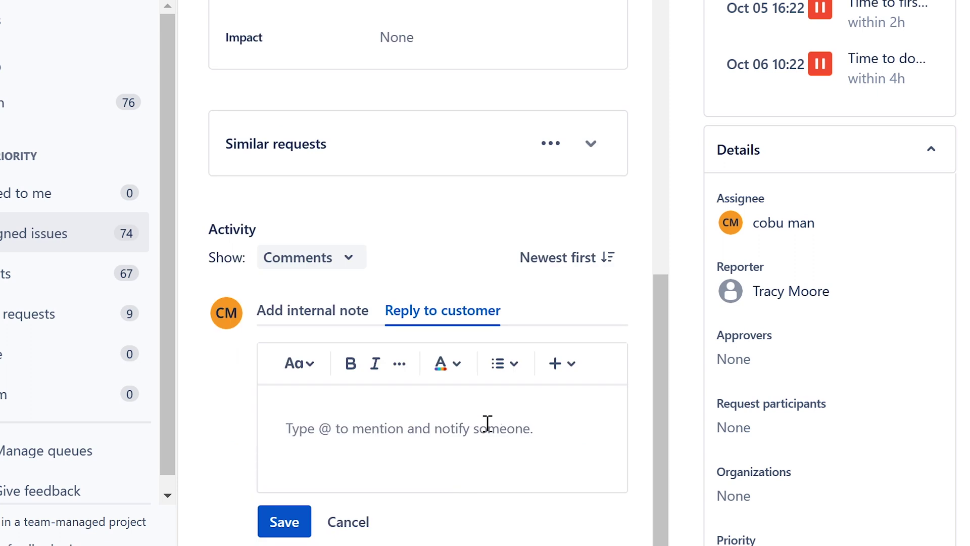
type("Request a")
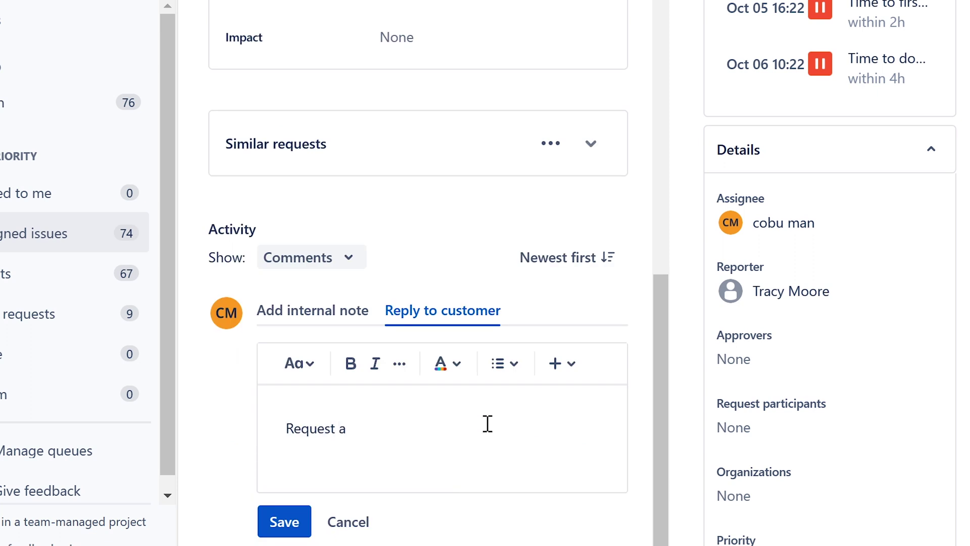
type(" new")
type(" licenses")
type(" an")
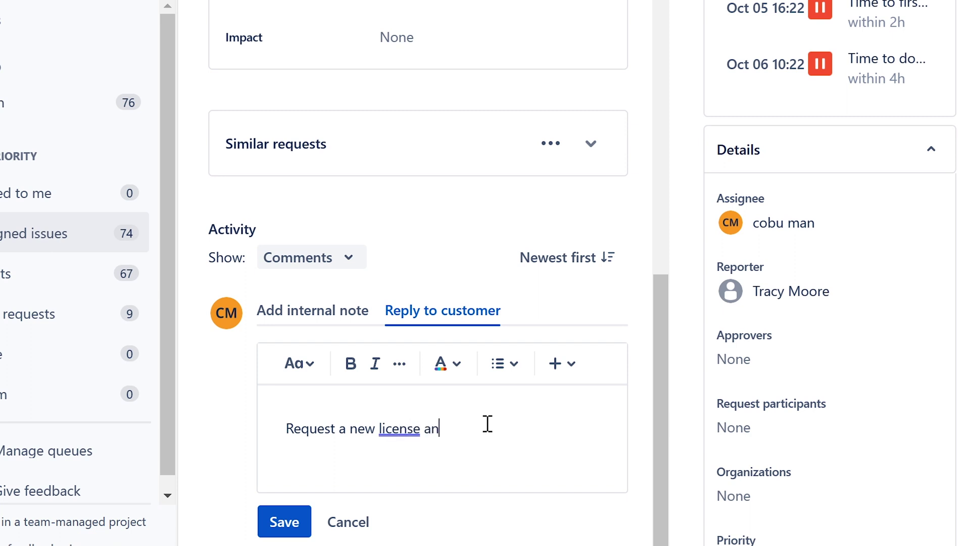
type("d assign i")
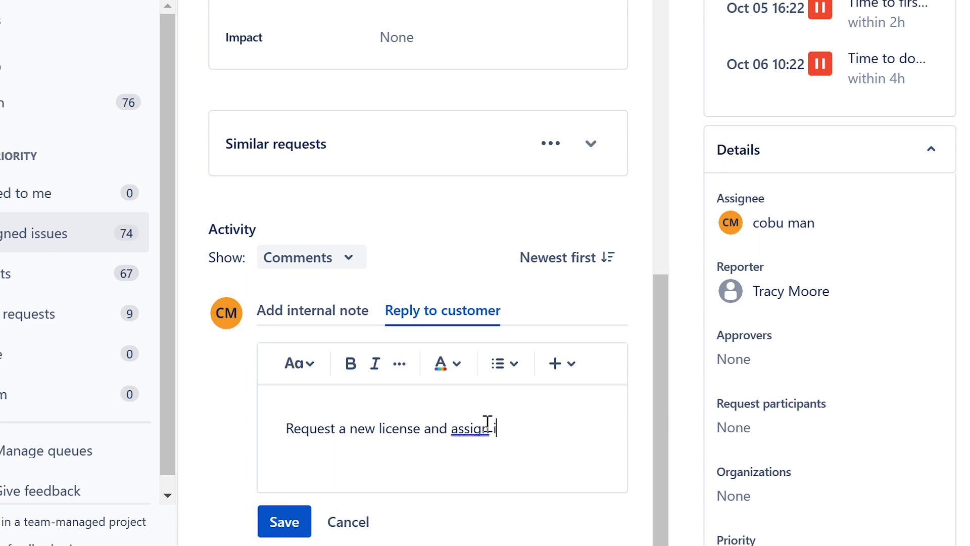
type("t to the user")
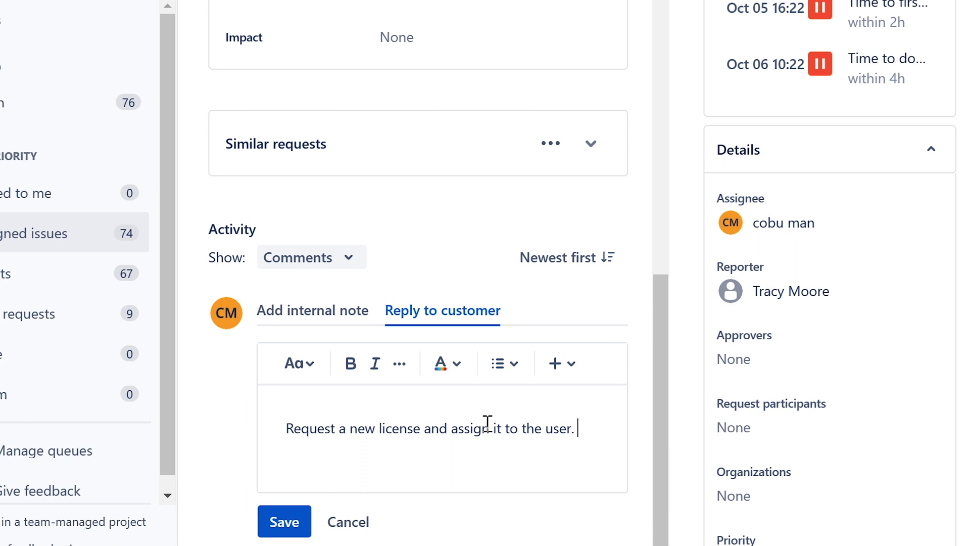
type(". Forward th")
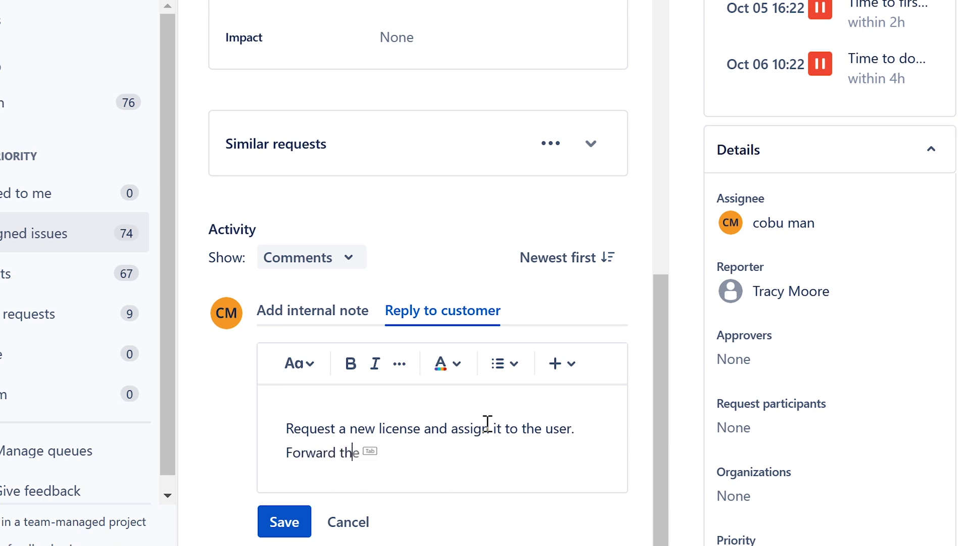
type("e ticket to O365")
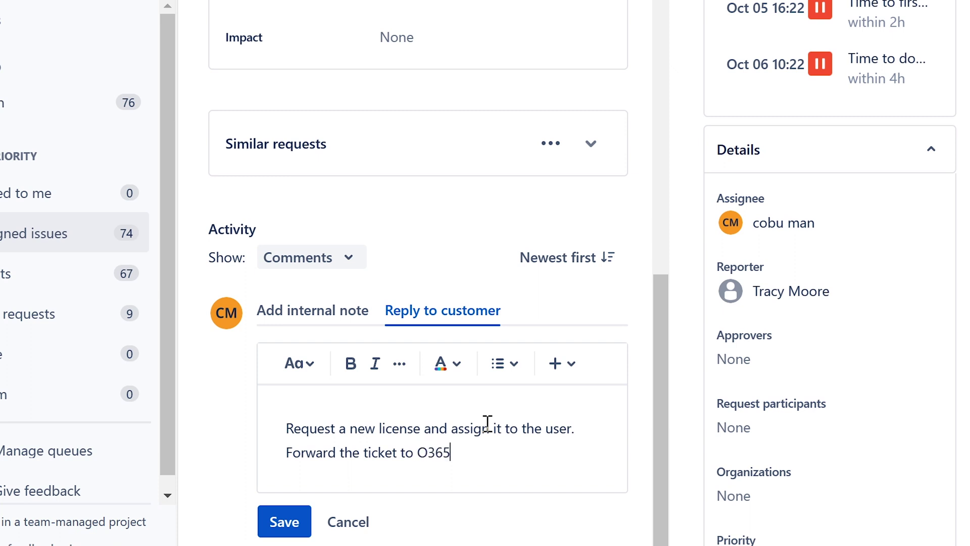
type(" admins so that ")
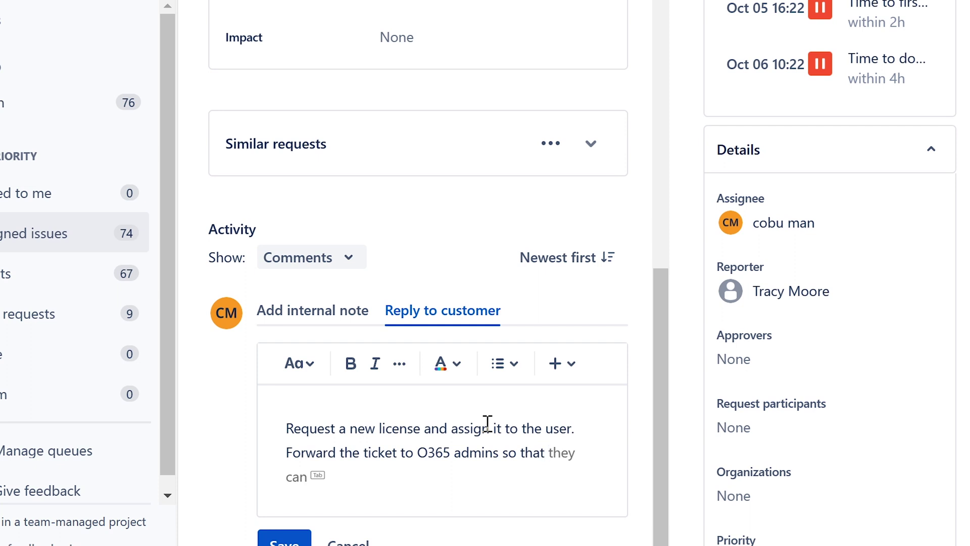
type("can assing th")
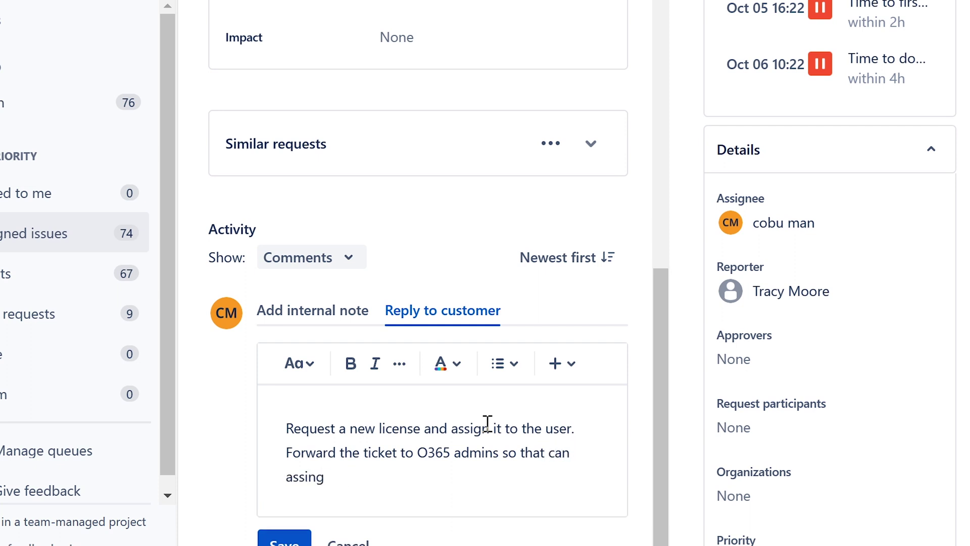
key("BackSpace")
key("BackSpace")
key("BackSpace")
type("ign")
key("Tab")
type("the user")
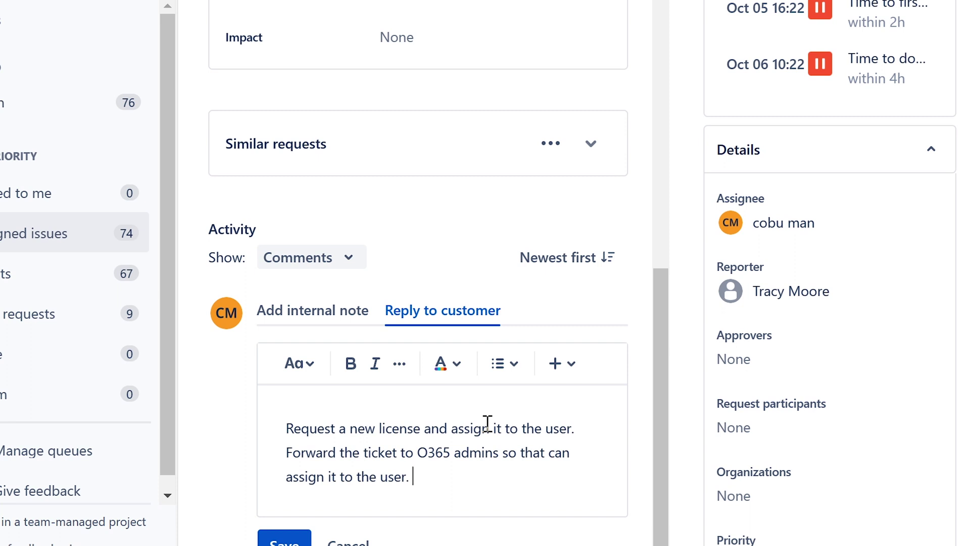
type("in")
left_click(284, 540)
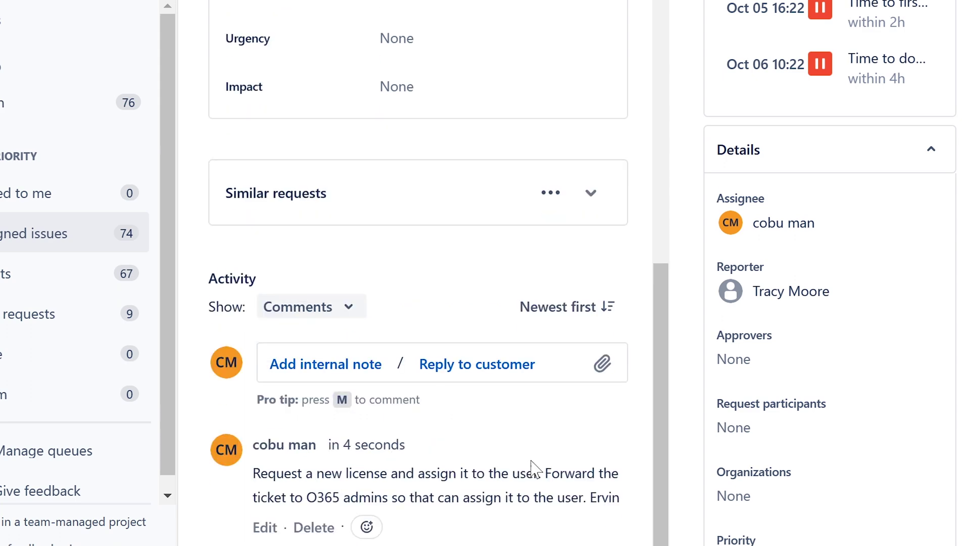
Step: Open ISD-238 Network System Down from the unassigned queue and assign it to yourself
scroll(541, 464, "up", 10)
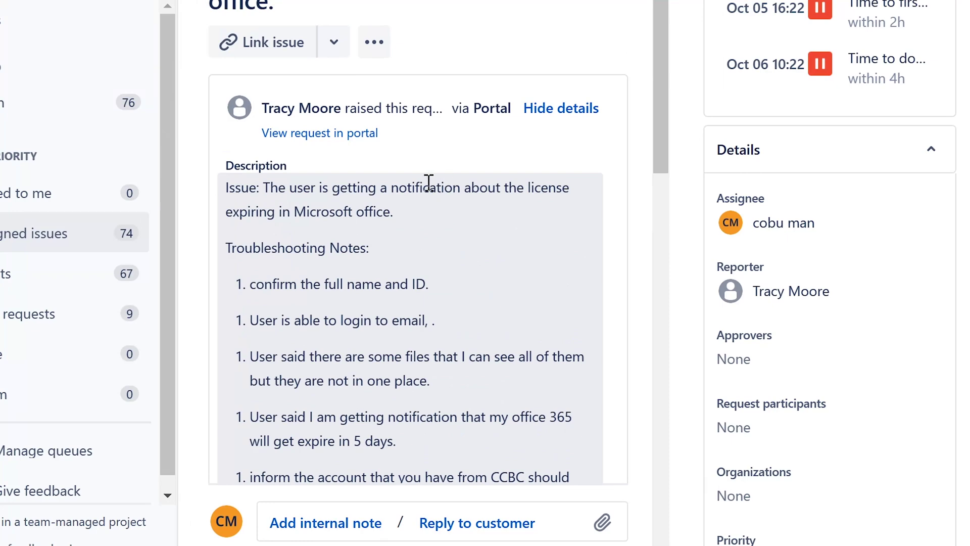
left_click(3, 233)
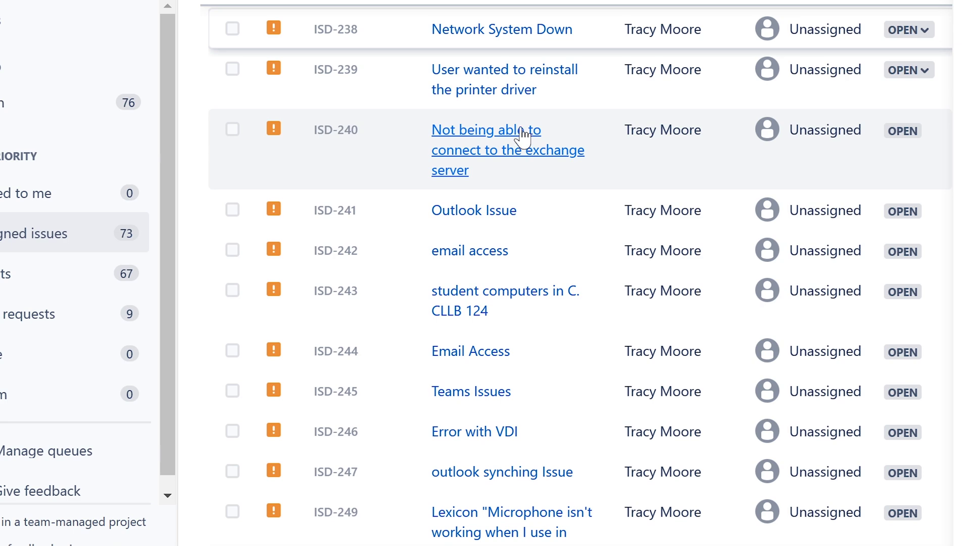
left_click(490, 28)
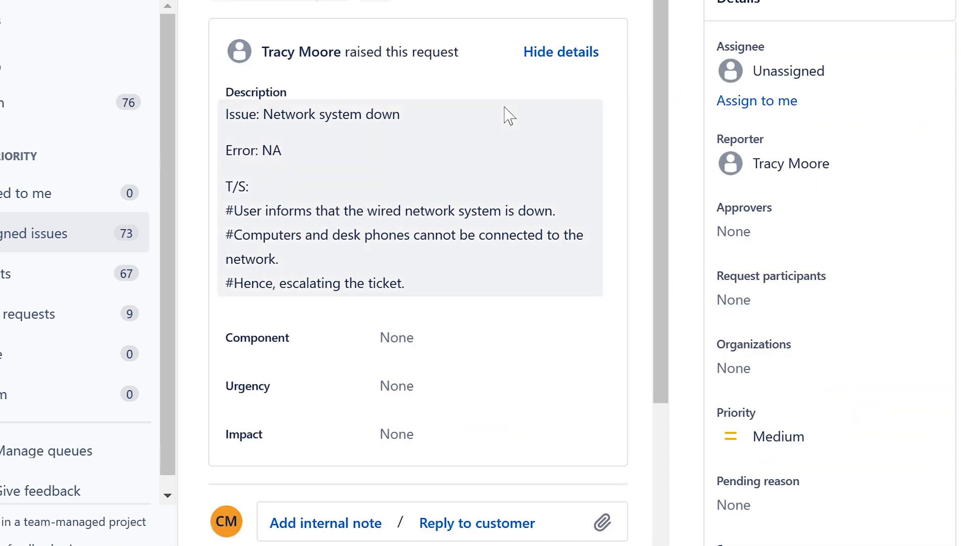
left_click(773, 306)
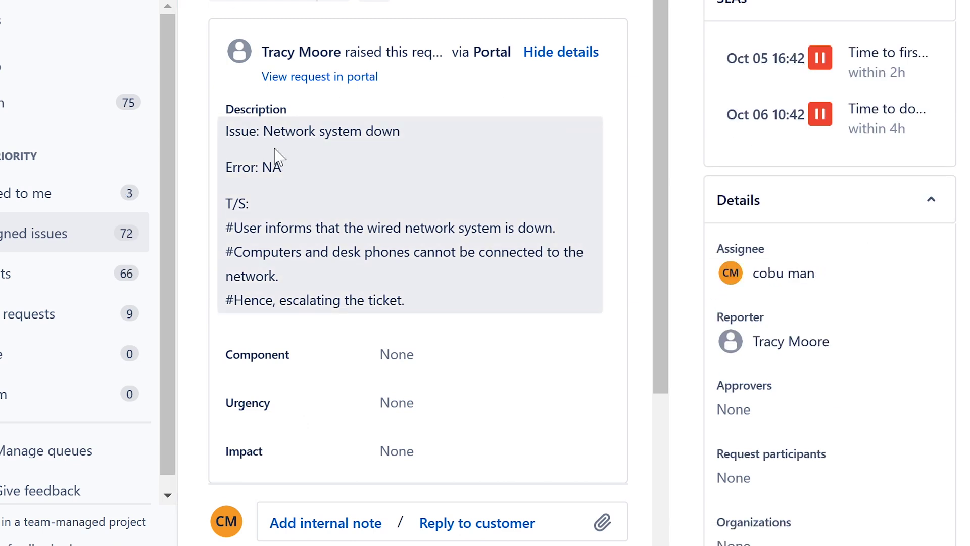
Step: Read the description: the Error: NA line, the wired network, and affected computers and desk phones
left_click_drag(225, 167, 297, 173)
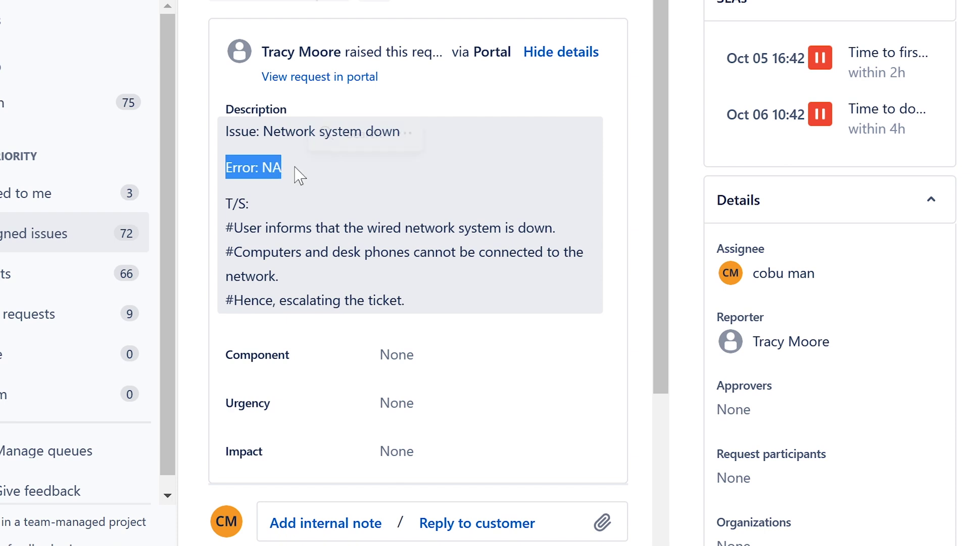
left_click(264, 210)
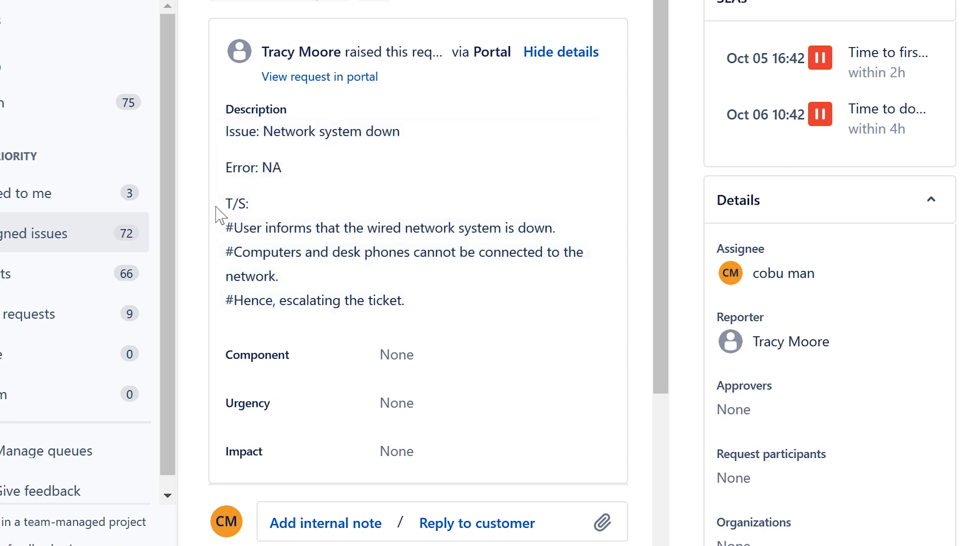
left_click_drag(225, 228, 562, 224)
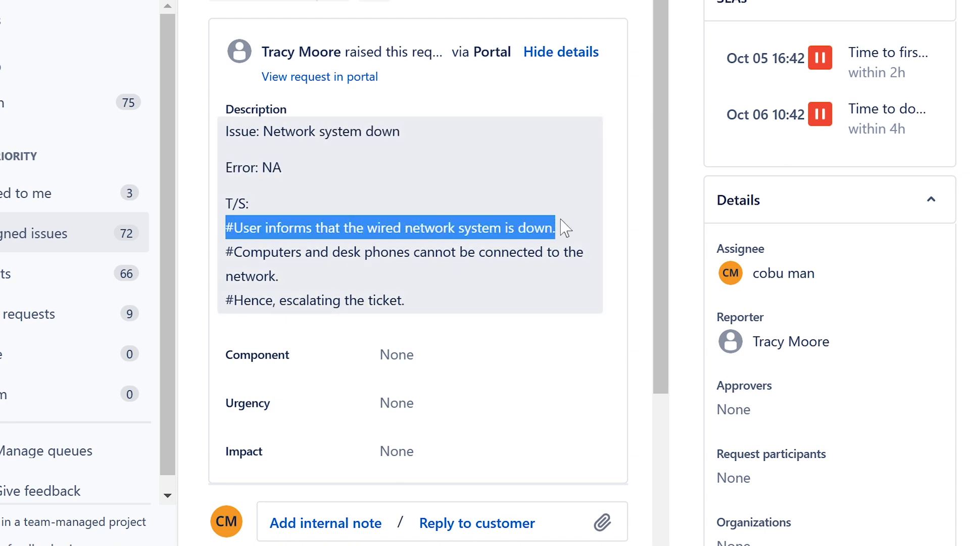
left_click(373, 248)
left_click_drag(226, 252, 513, 277)
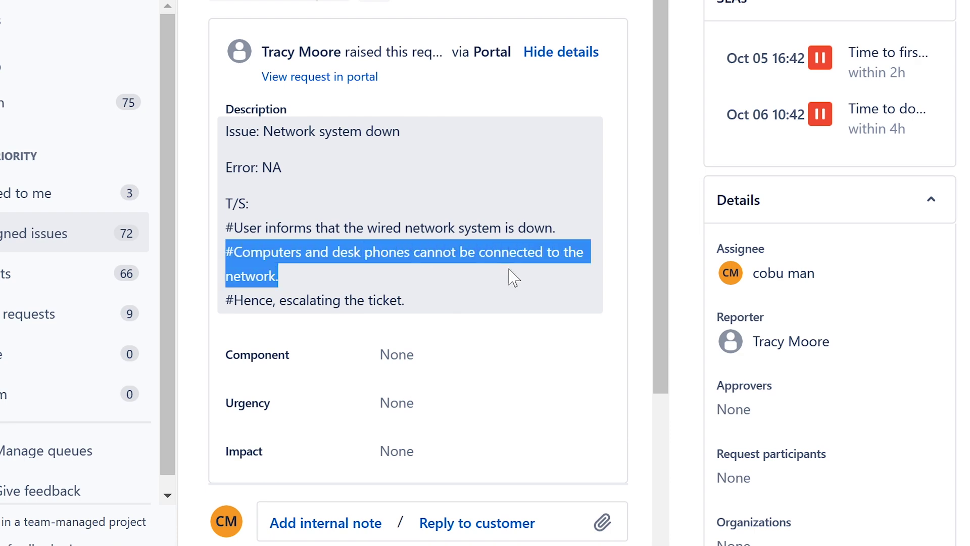
scroll(359, 255, "down", 2)
scroll(361, 260, "down", 3)
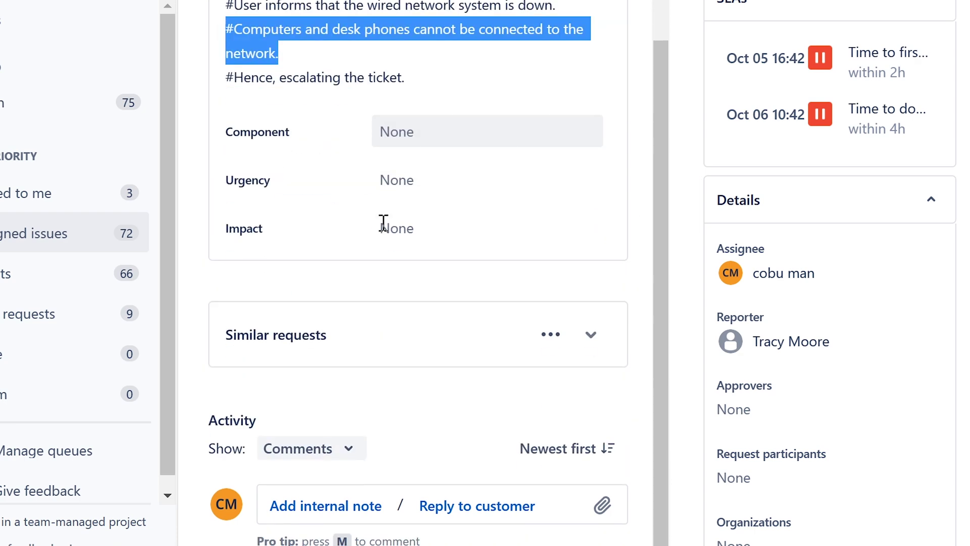
Step: Write a reply to make sure the network cable is connected and the port enabled, starting another 'Make sure that' line
left_click(460, 521)
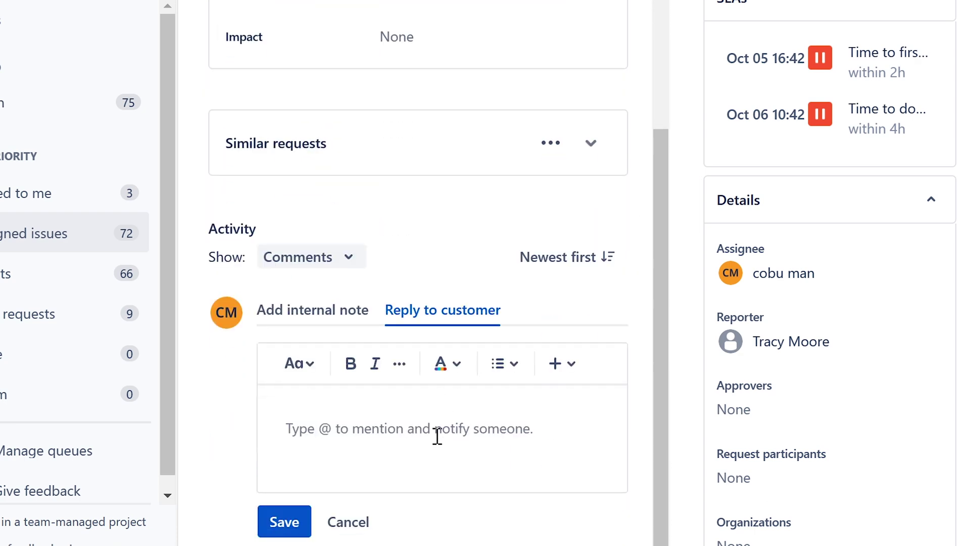
type("You can c")
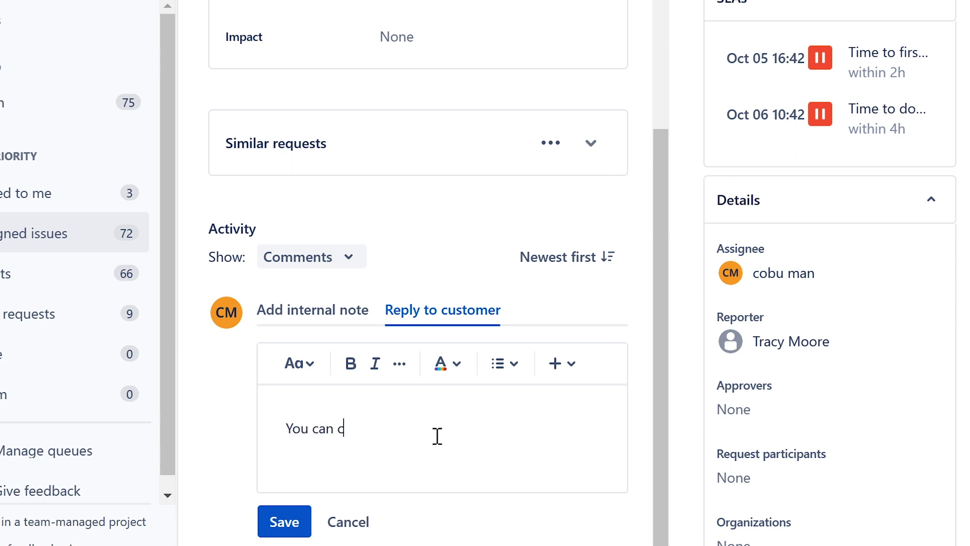
type("hange to make sure")
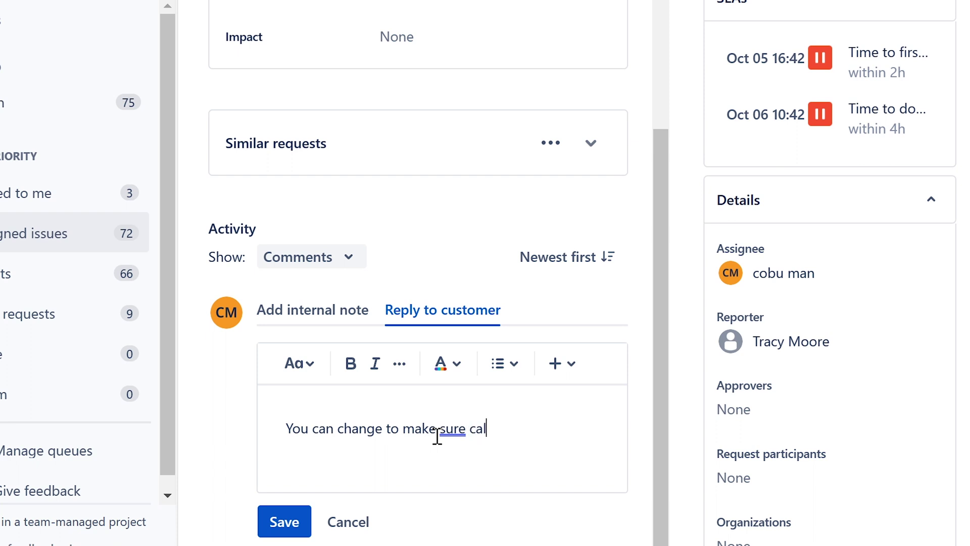
type("cable is con")
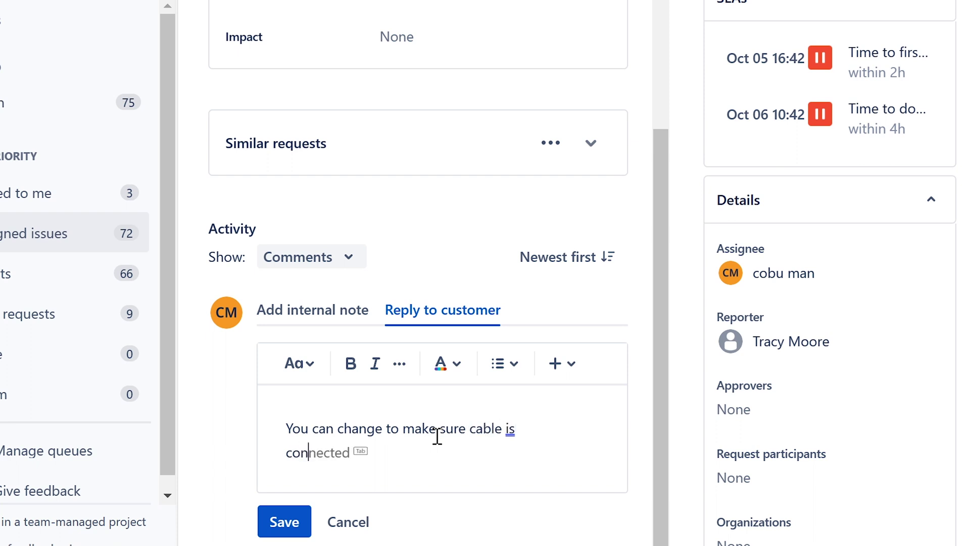
type("nected")
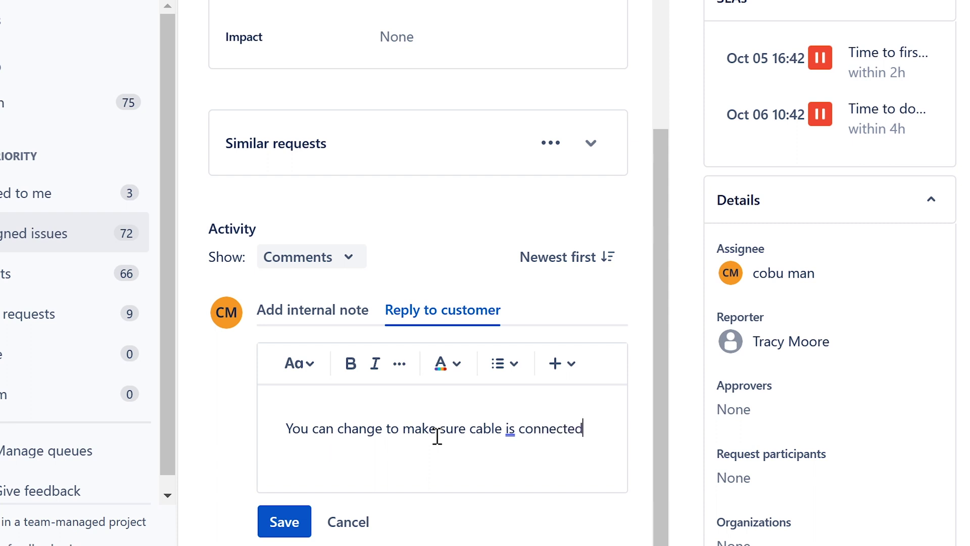
left_click(470, 428)
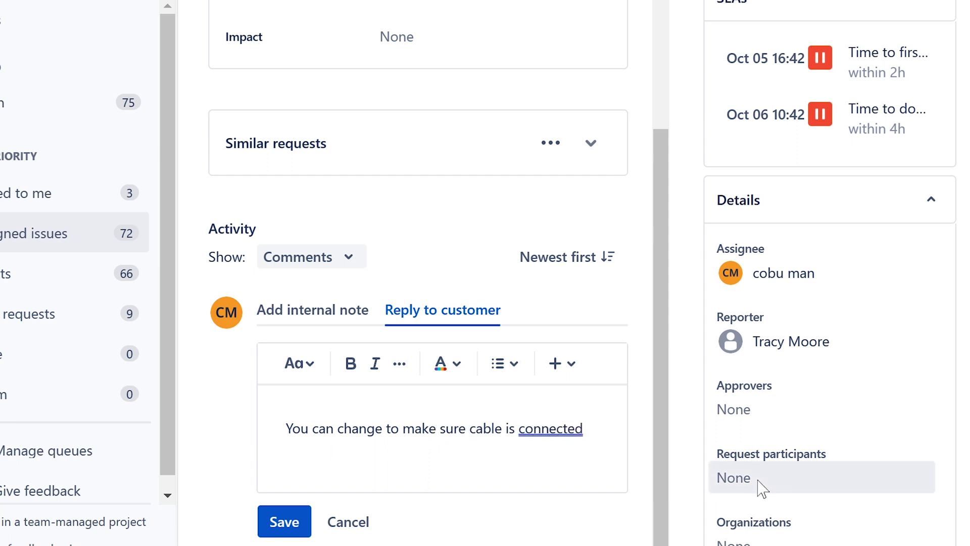
type("that networ")
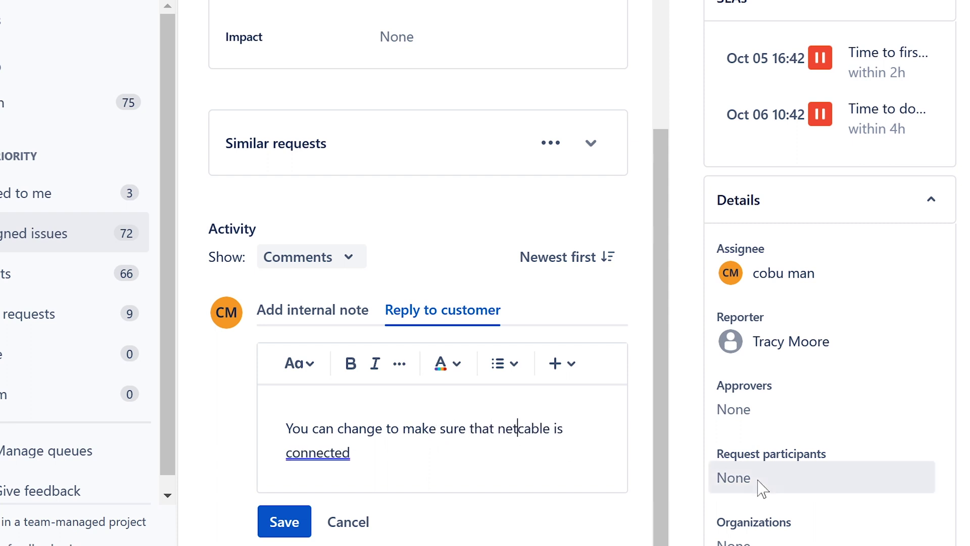
type("k")
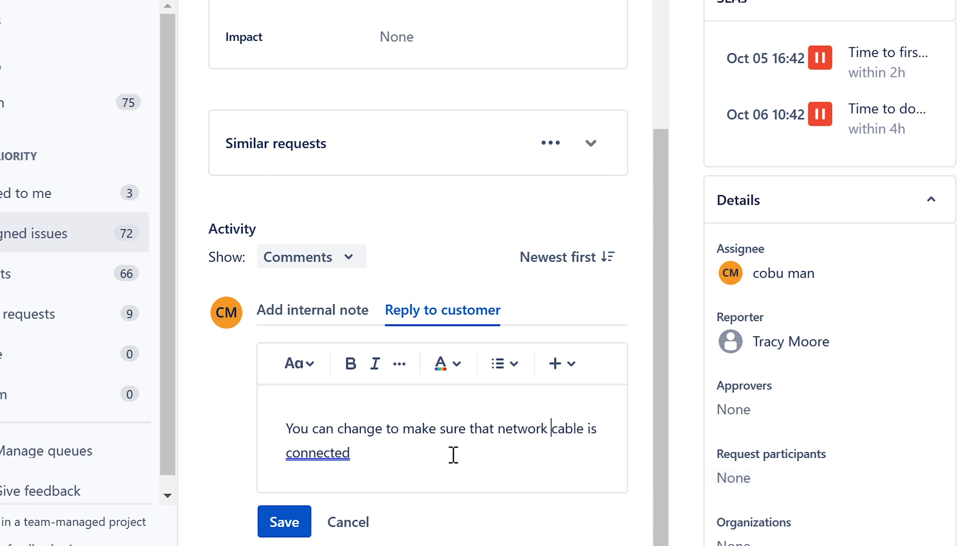
left_click(454, 453)
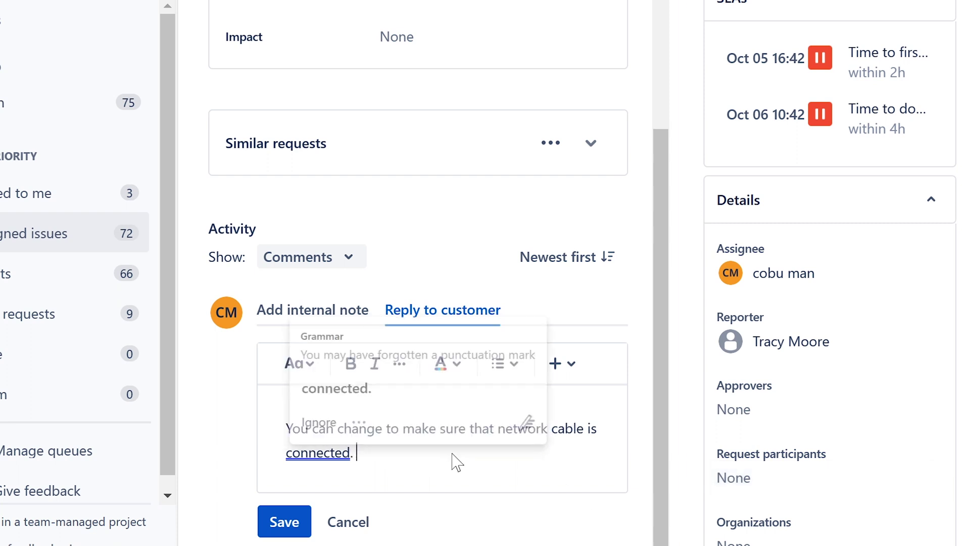
type(". Make su")
type("re th")
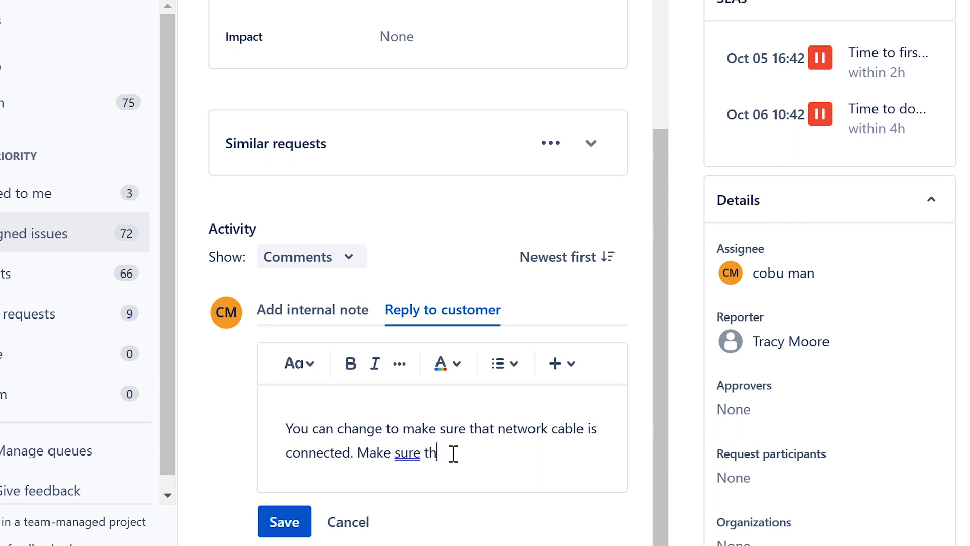
type("e network port")
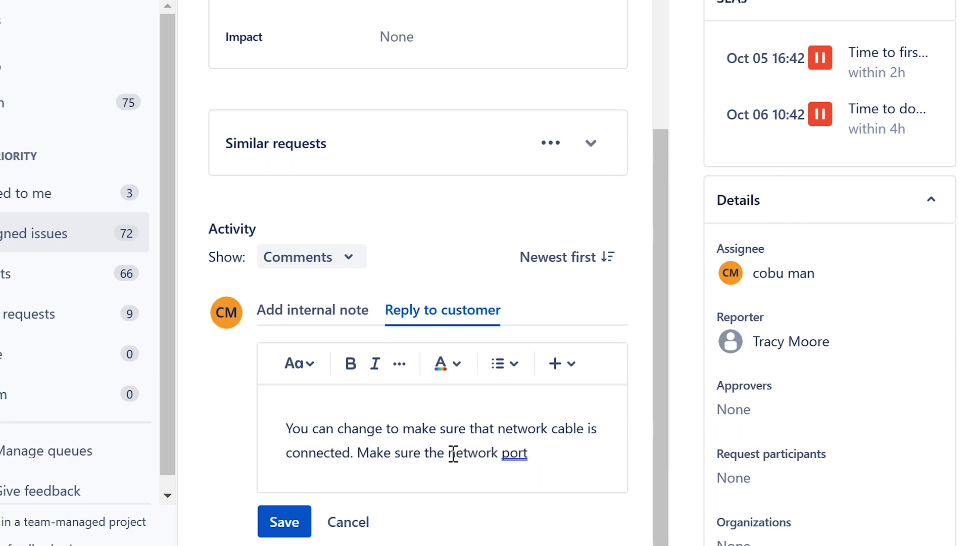
type(" is enabled")
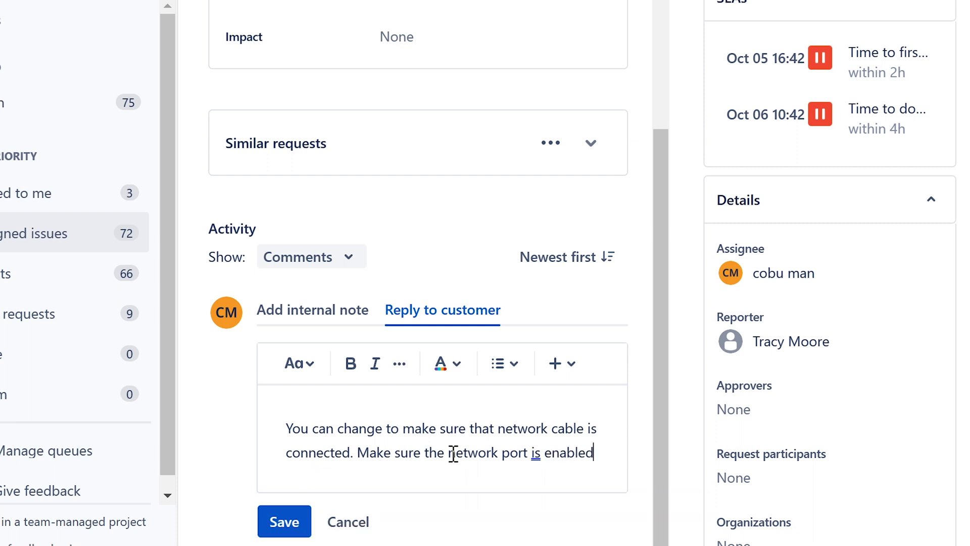
type(".")
key("Return")
type("Mak")
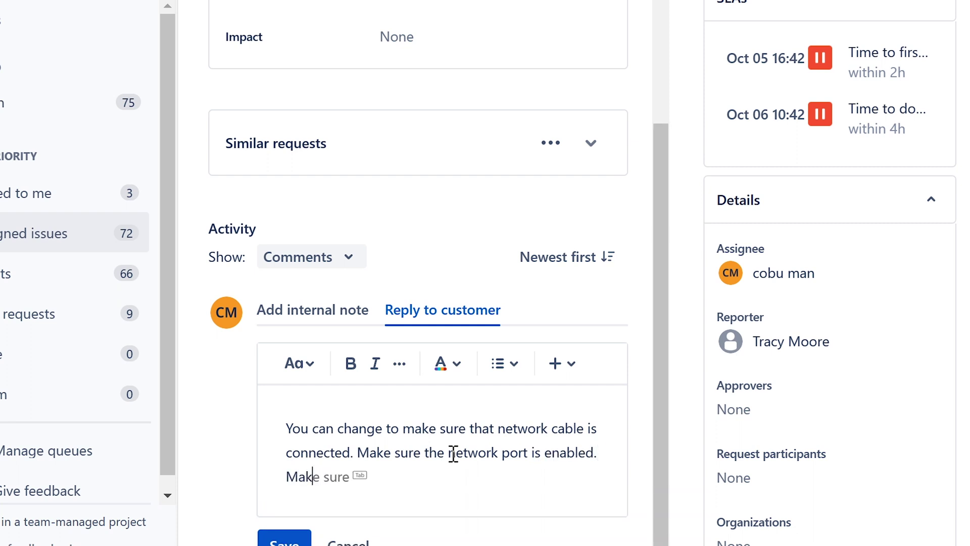
type("e sure that")
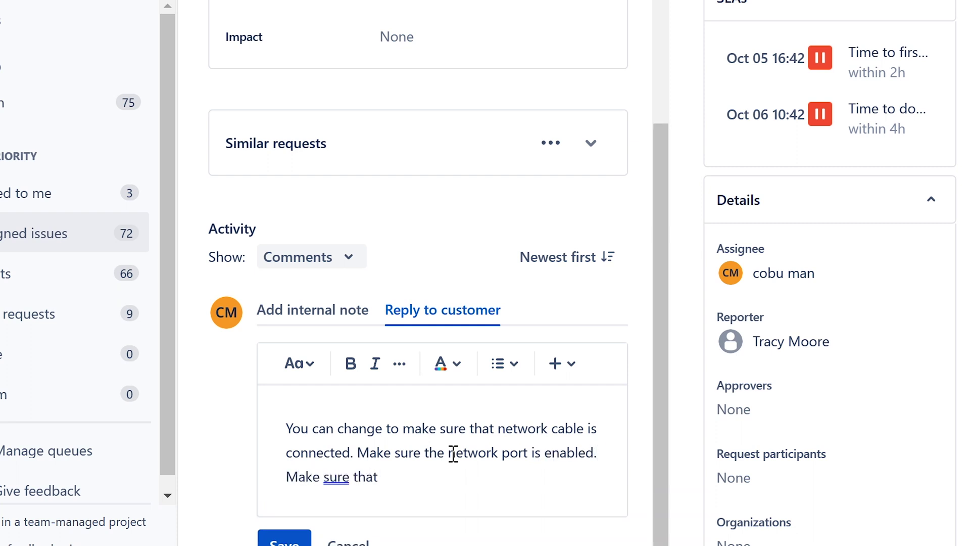
scroll(425, 457, "up", 8)
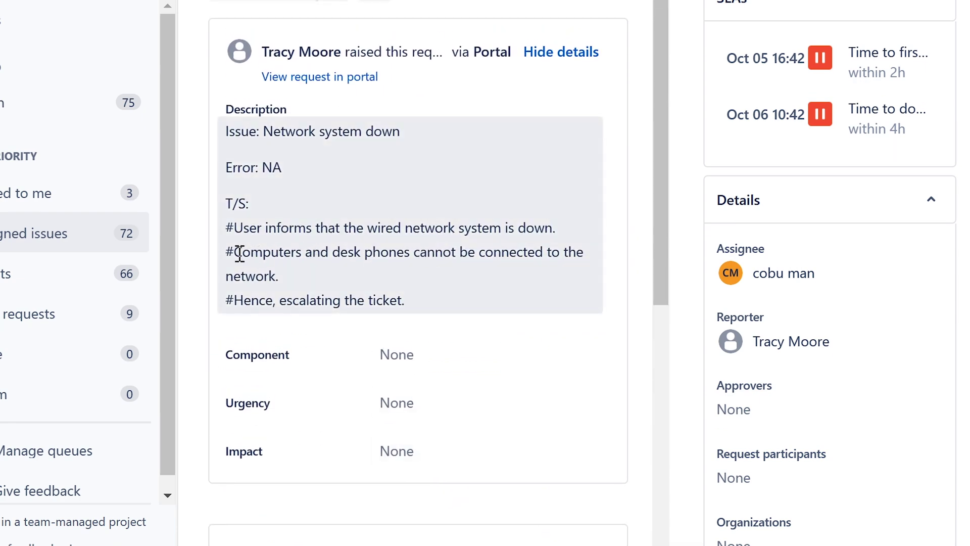
left_click_drag(240, 253, 412, 248)
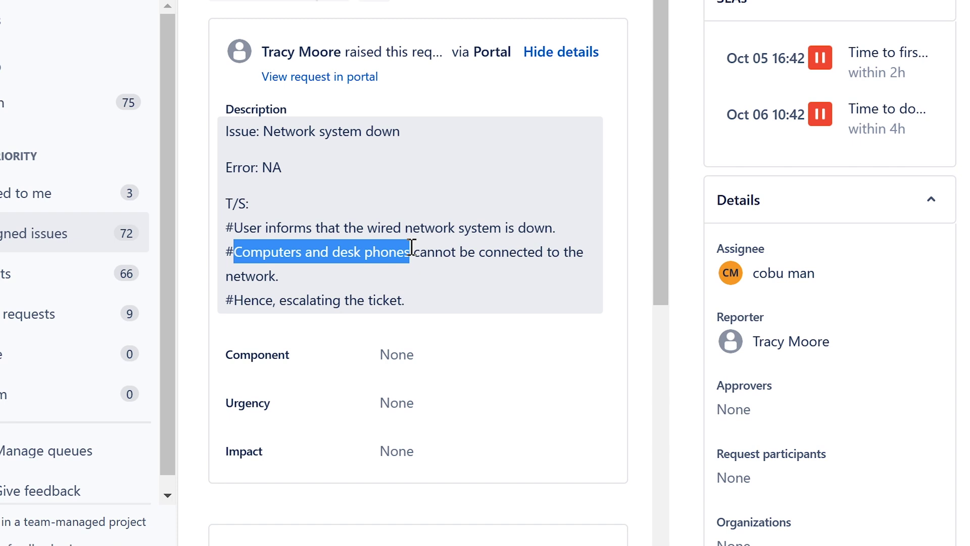
left_click(348, 253)
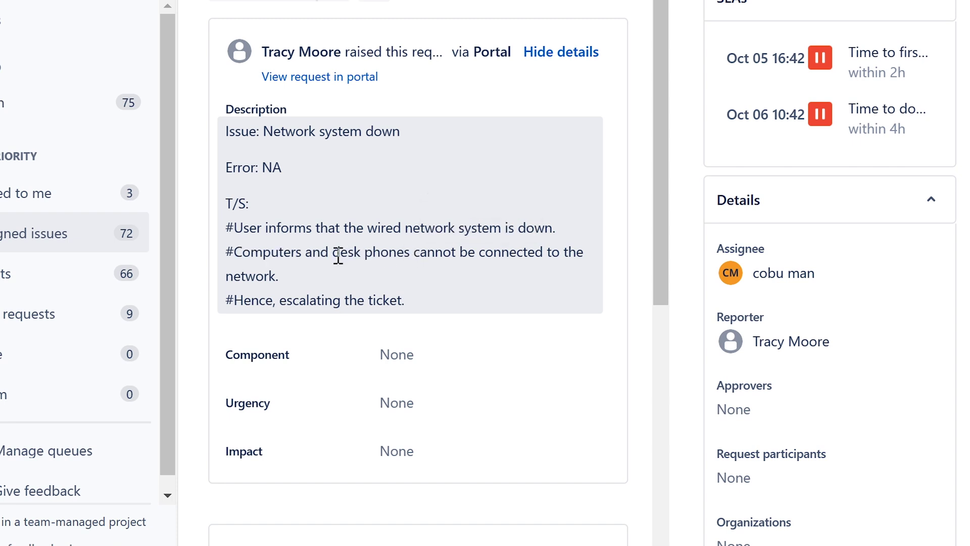
left_click_drag(333, 252, 411, 248)
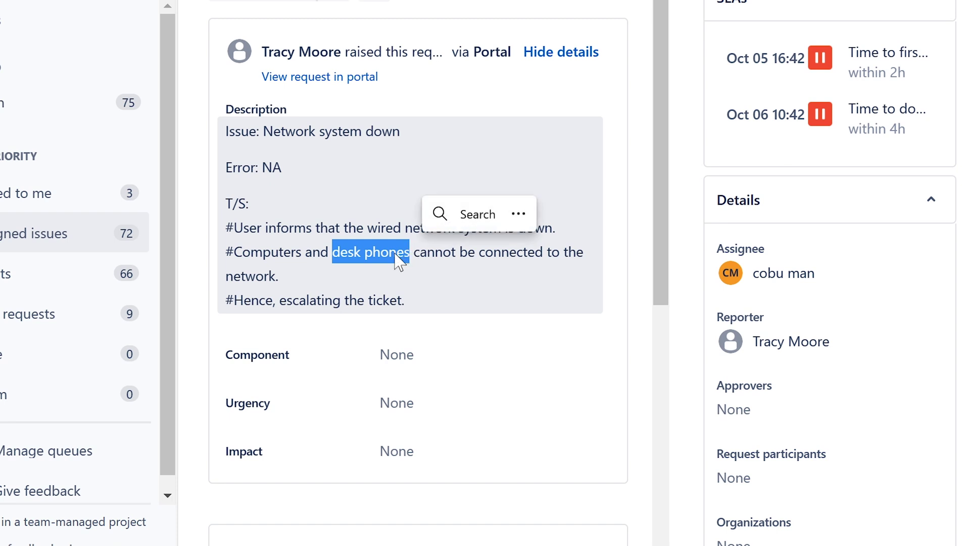
left_click(369, 253)
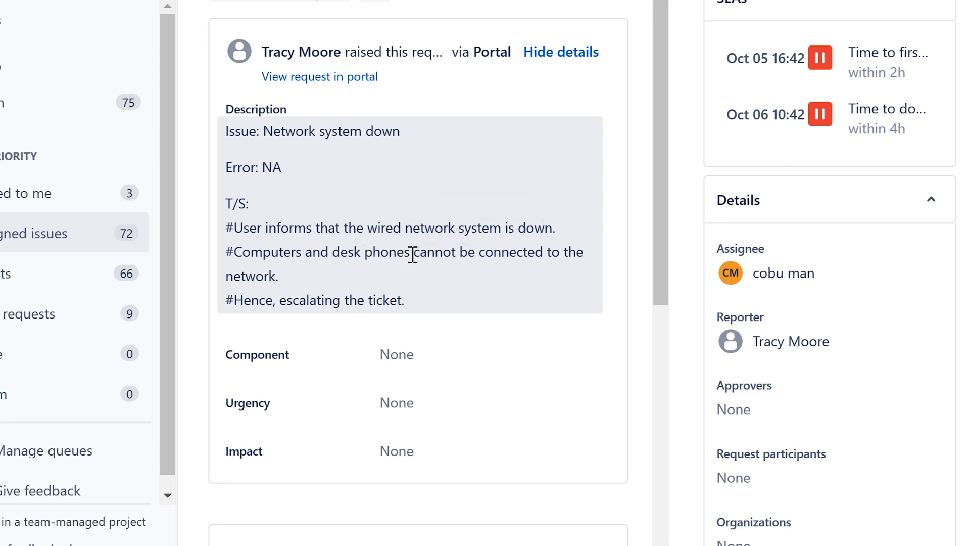
left_click_drag(411, 254, 333, 257)
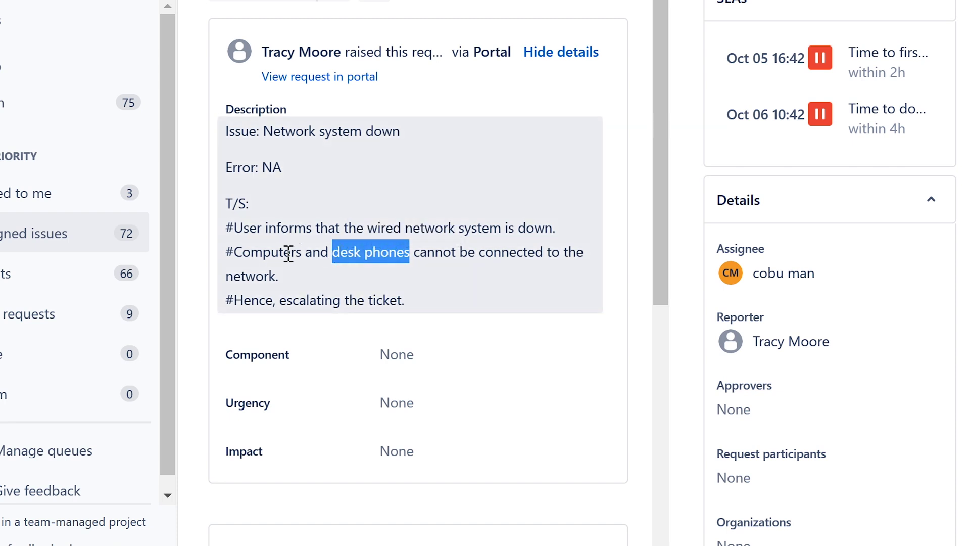
left_click_drag(233, 253, 302, 251)
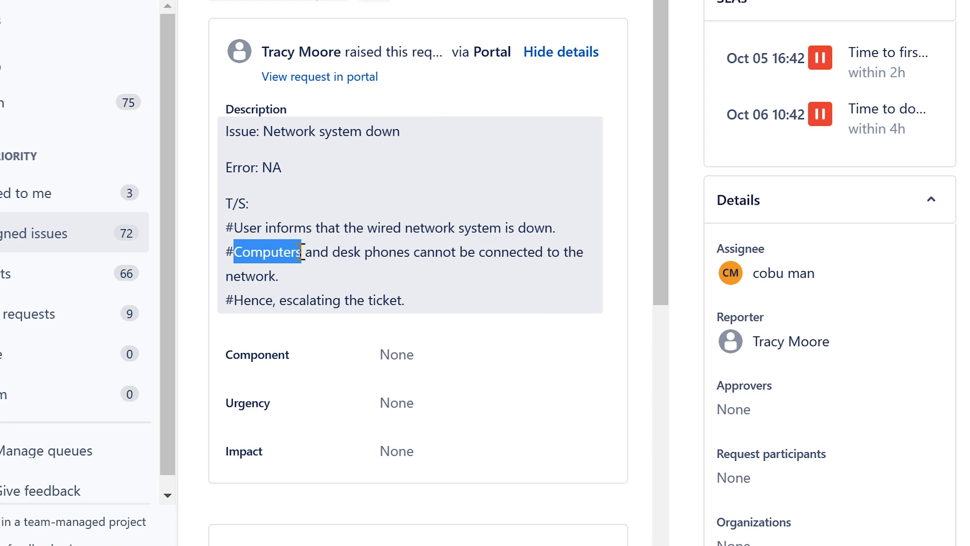
left_click(444, 260)
scroll(444, 263, "down", 8)
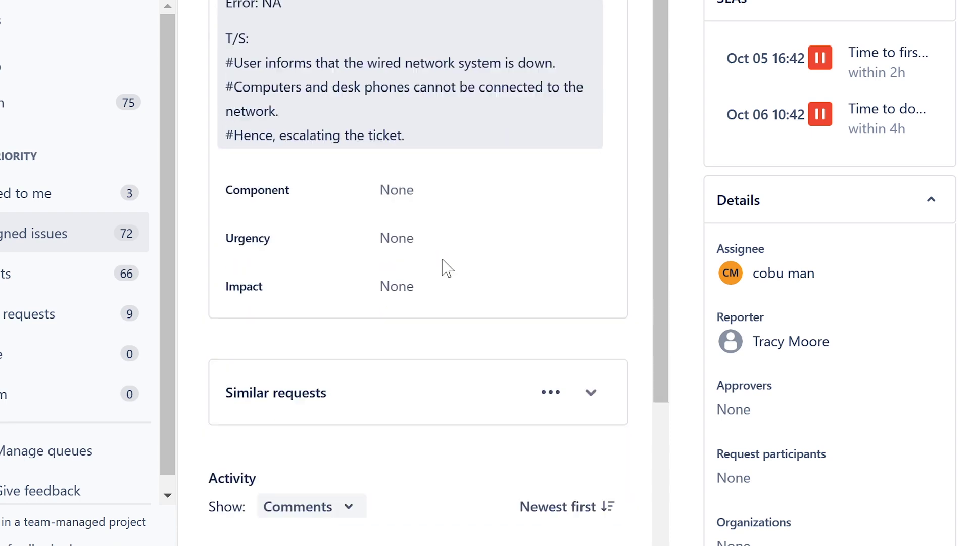
Step: Finish the network-down reply with a check that the phone isn't broken, sign it with the agent's name, and save it
left_click(427, 457)
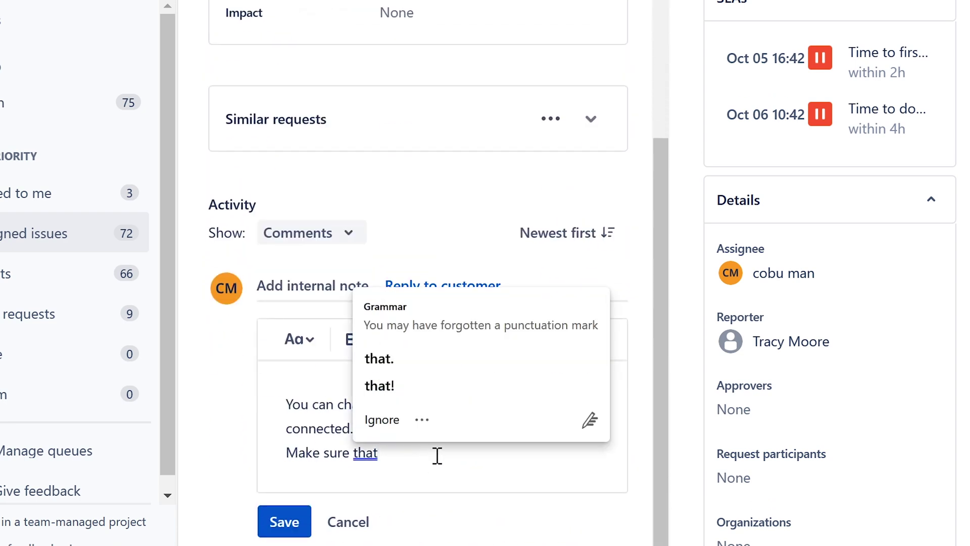
left_click(397, 451)
left_click(393, 452)
type("pho")
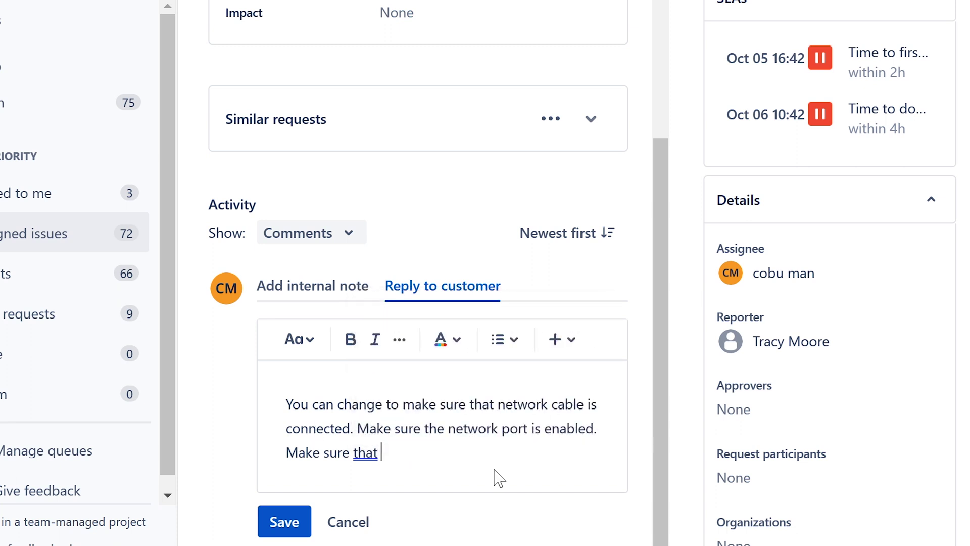
type("ne is not")
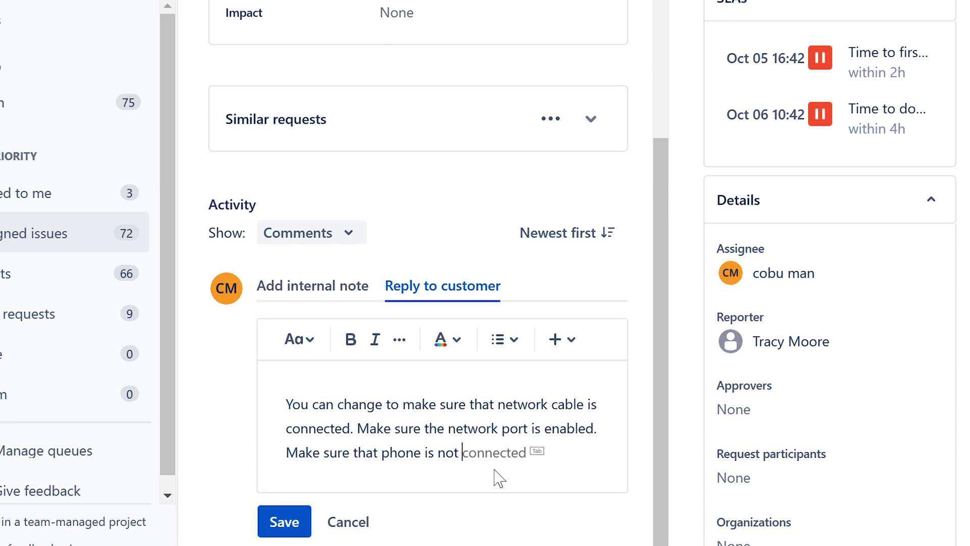
type(" broken")
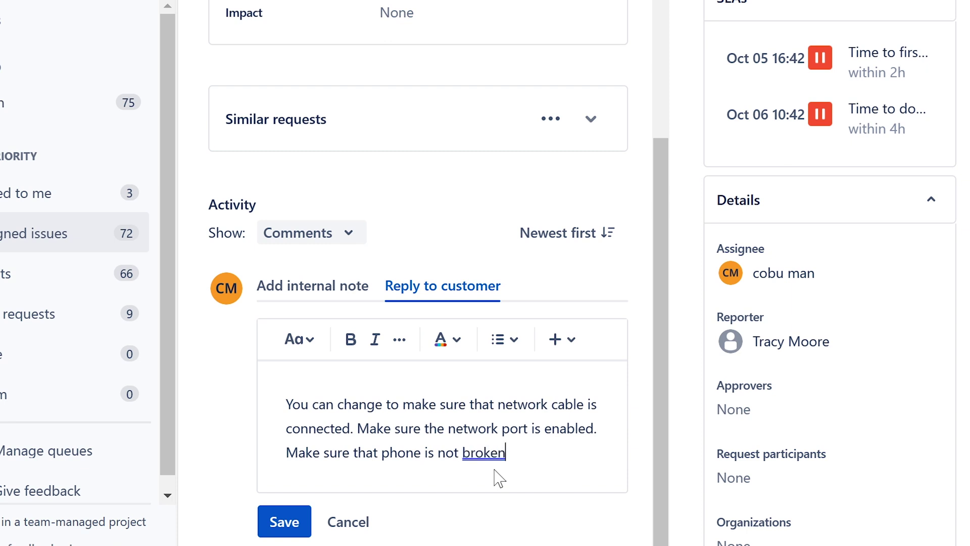
type(". Ervin")
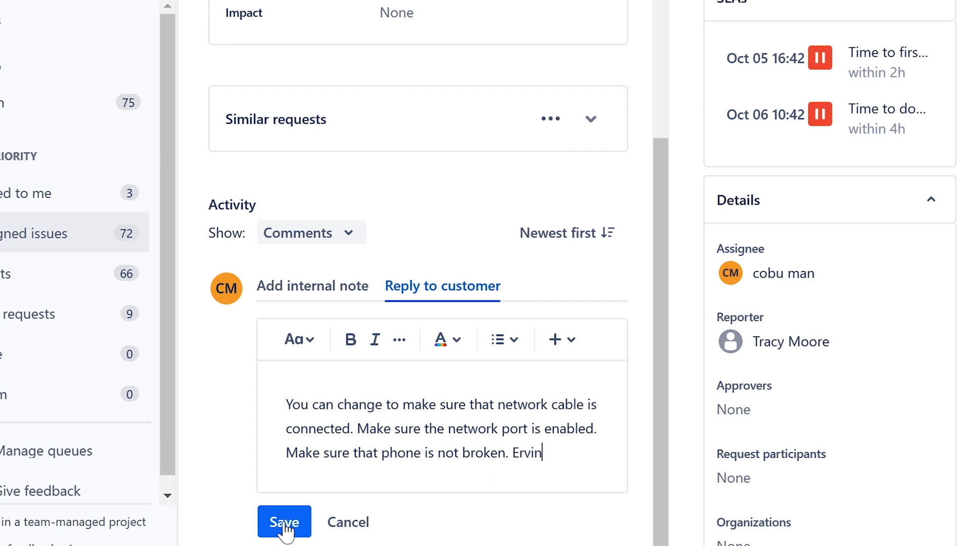
left_click(285, 523)
scroll(500, 449, "up", 6)
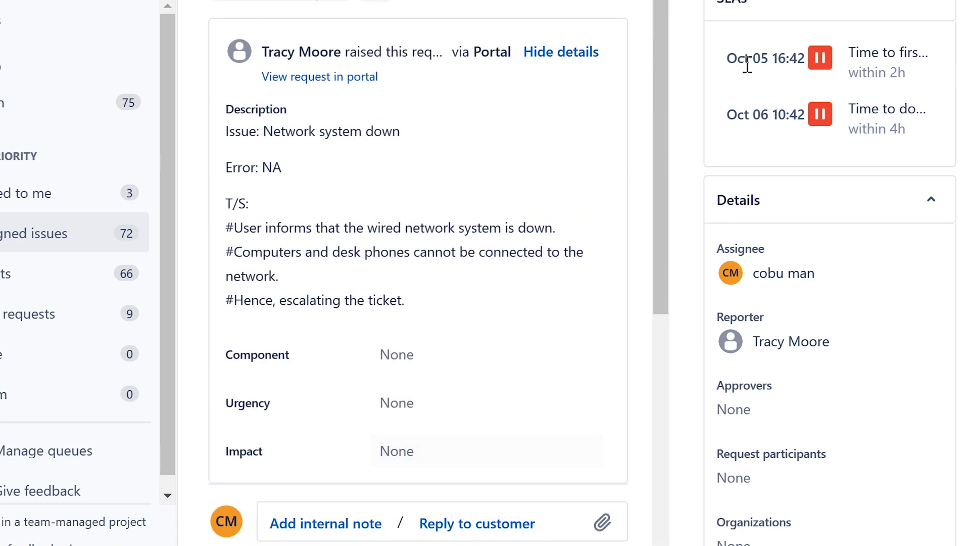
Step: Return to the queue, open ISD-239 about reinstalling the printer driver, and assign it to yourself
left_click(801, 93)
left_click(14, 238)
scroll(506, 151, "down", 1)
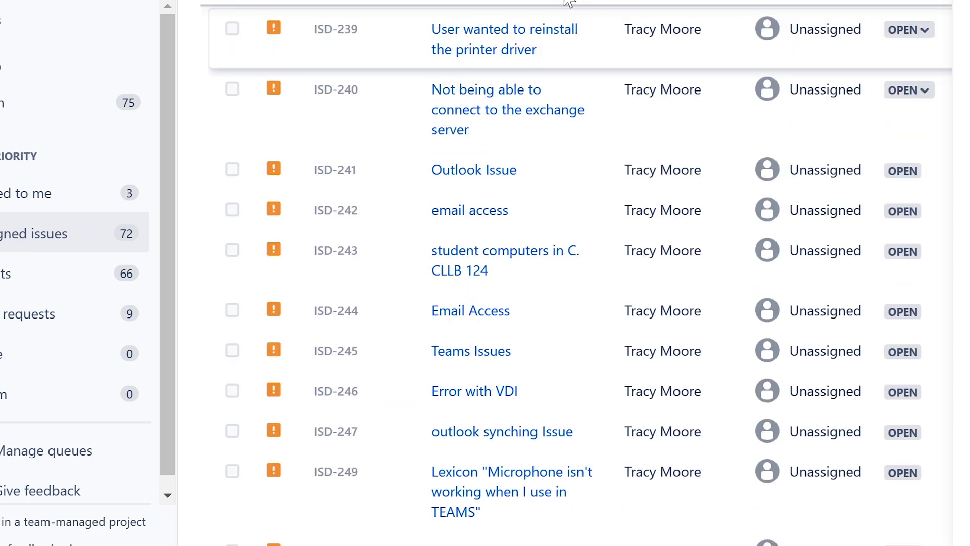
left_click(505, 39)
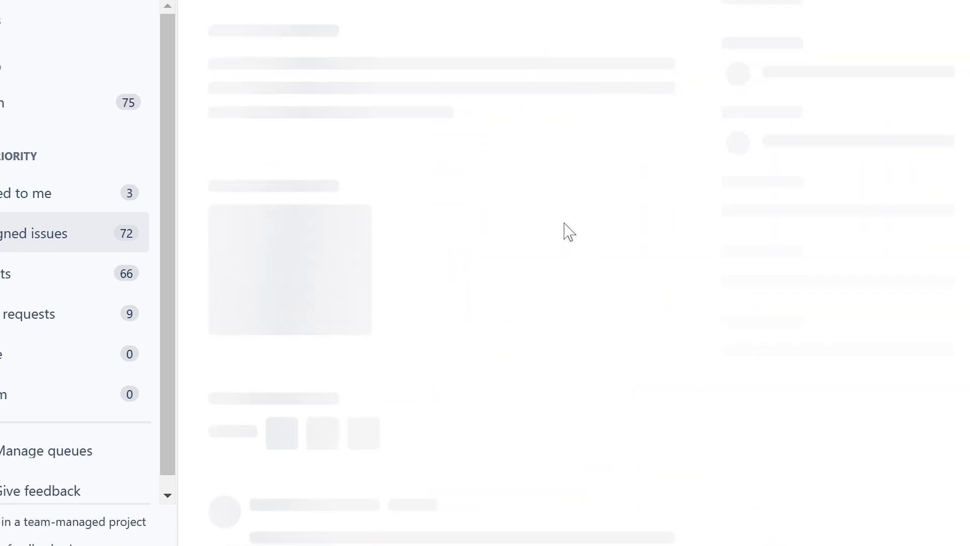
left_click(755, 303)
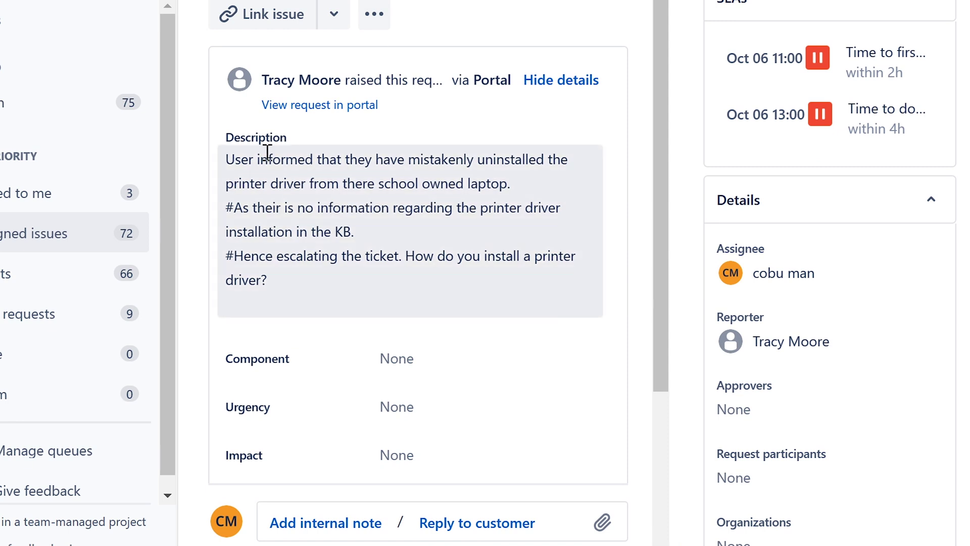
Step: Read the description about the uninstalled school-laptop printer driver and the missing KB note, then start a blank customer reply
left_click_drag(225, 159, 510, 184)
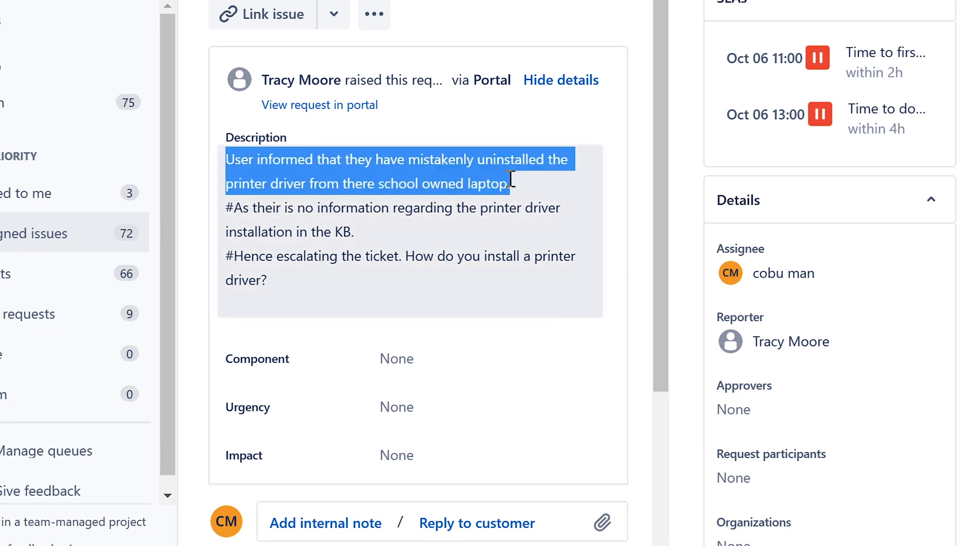
left_click(483, 183)
left_click_drag(272, 183, 520, 192)
left_click(466, 207)
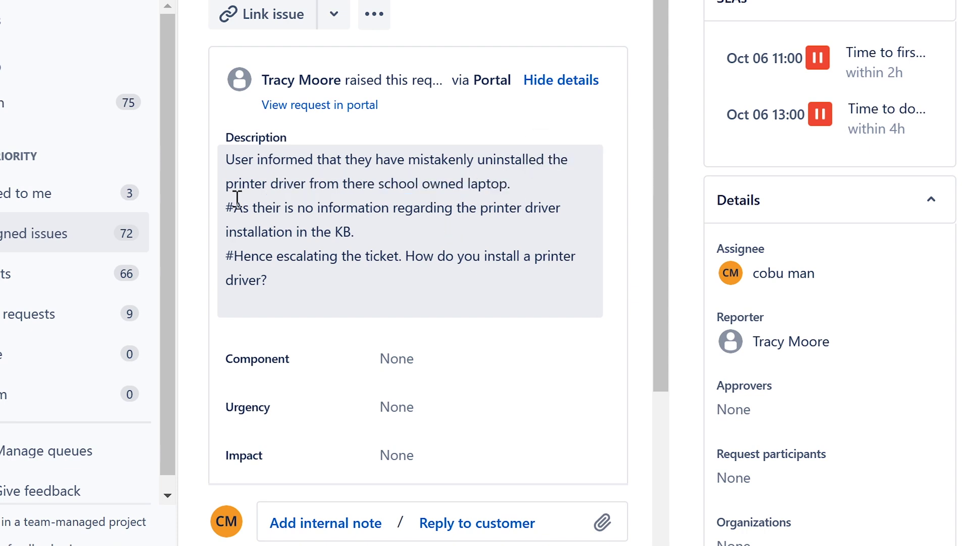
left_click_drag(226, 208, 429, 236)
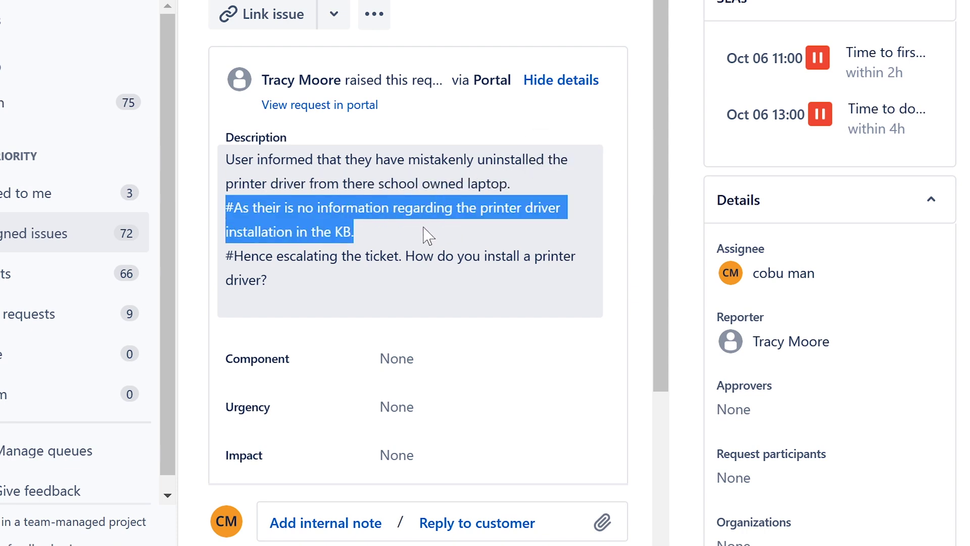
left_click(325, 256)
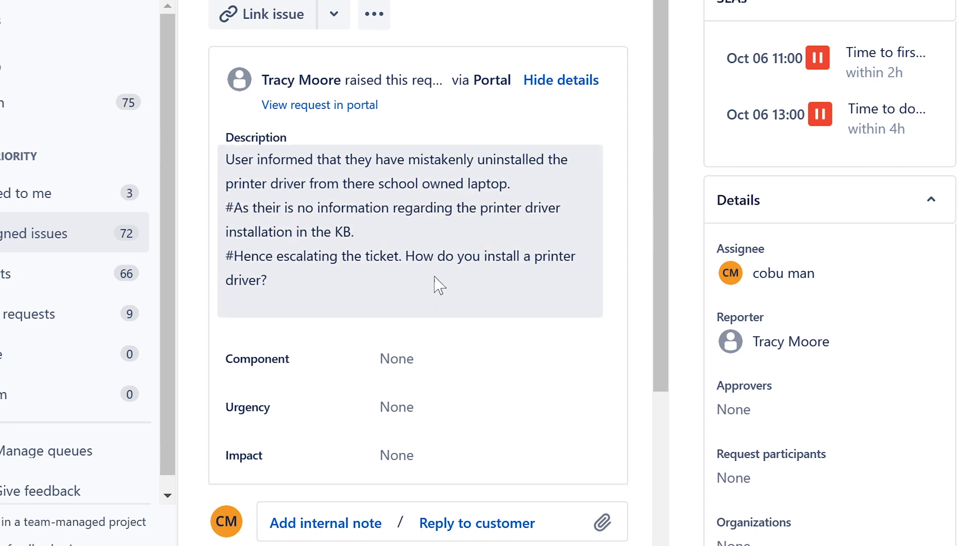
scroll(440, 281, "down", 5)
left_click(457, 507)
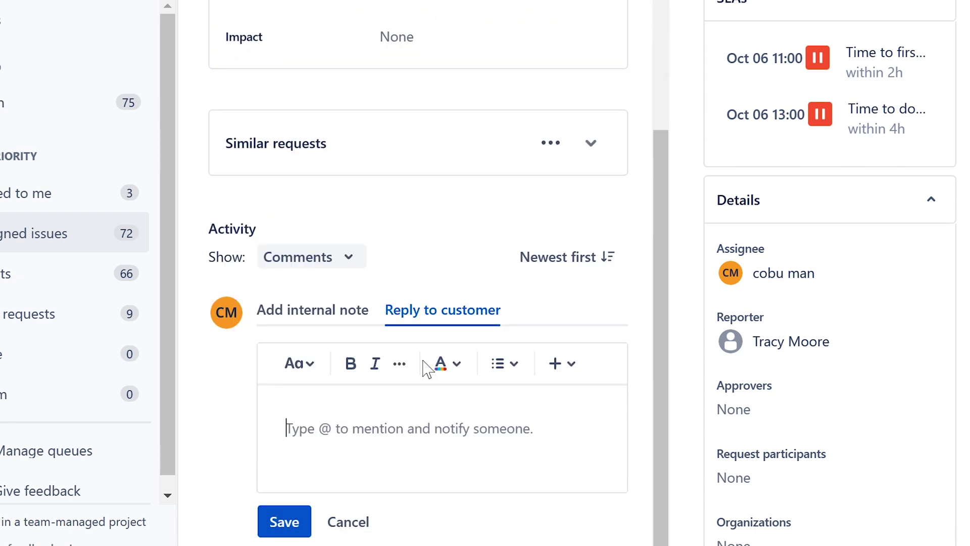
Step: Write that if the driver was installed previously, its .inf file should still exist on the computer
type("If fo")
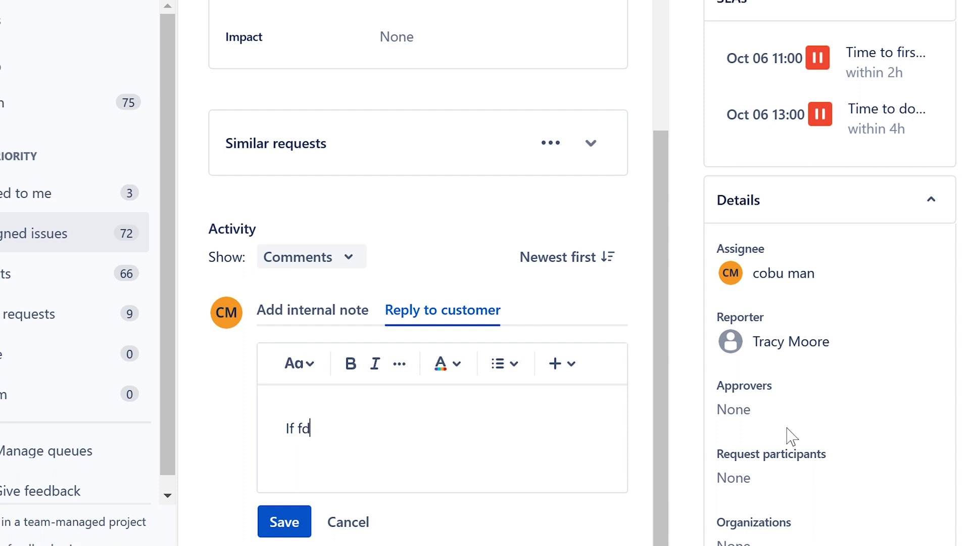
key("BackSpace")
key("BackSpace")
type("driver was installe dpre")
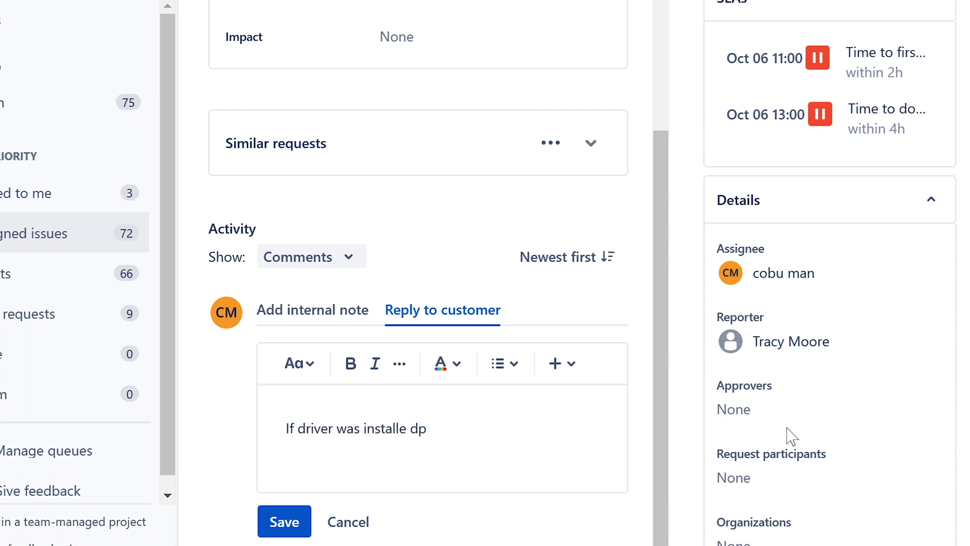
key("BackSpace")
key("BackSpace")
key("BackSpace")
type("d previ")
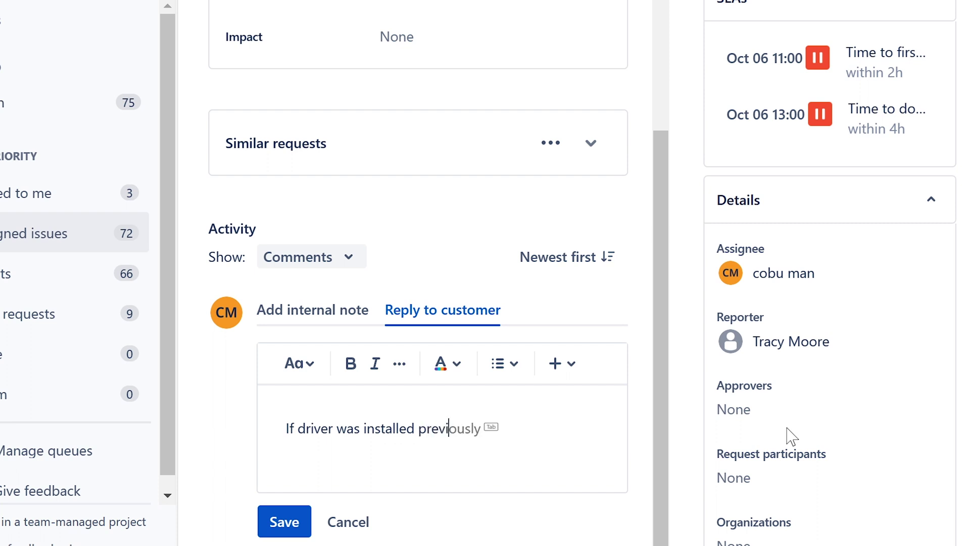
key("Tab")
type("... the driver")
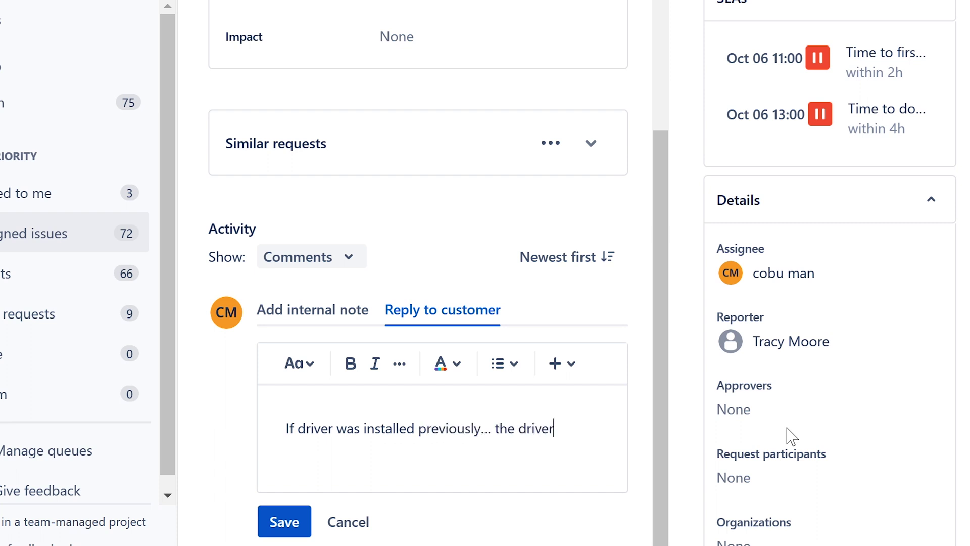
type(" .inf file still should exist ")
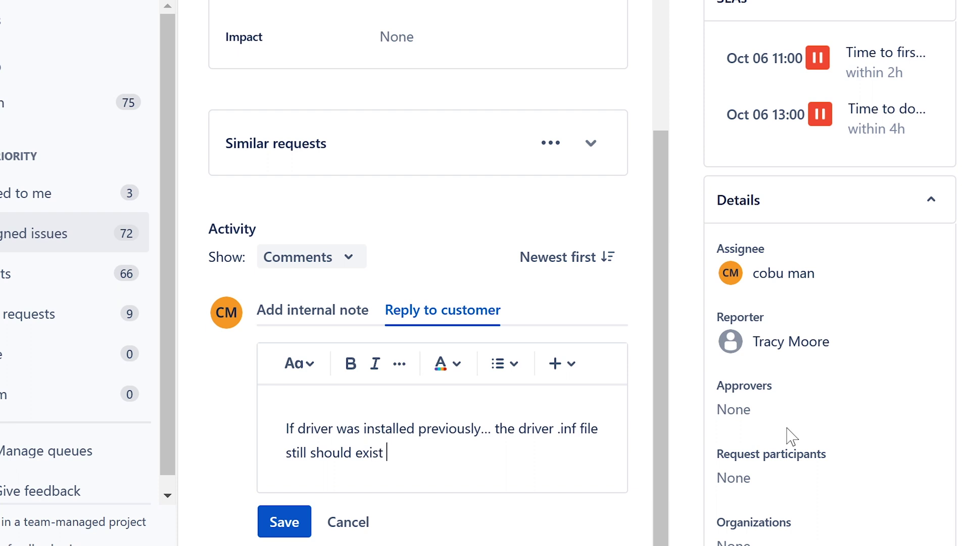
type("on the  om")
key("BackSpace")
key("BackSpace")
key("BackSpace")
type("computer and for ")
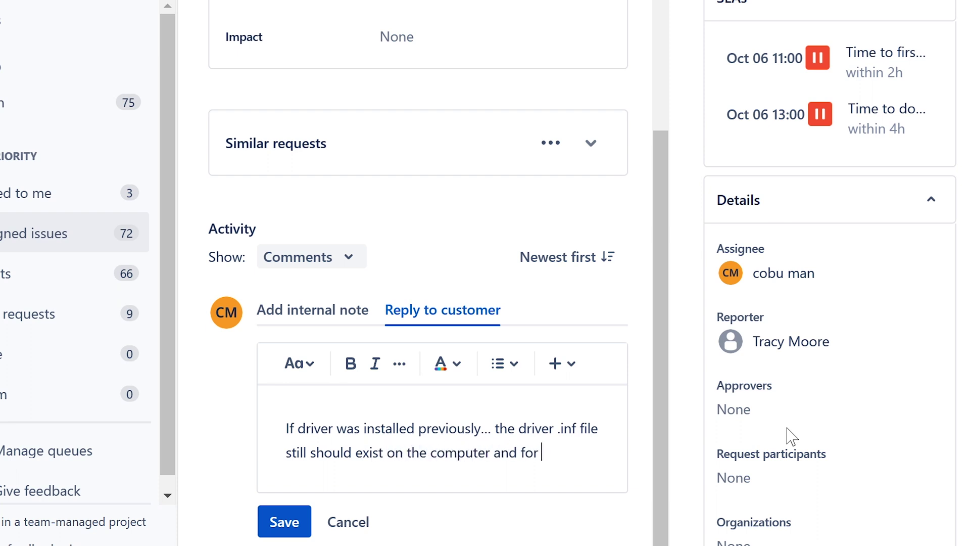
type("those r")
key("BackSpace")
Step: Add that the printer can be re-added, making sure the correct printer name or IP address is used
type("e reas")
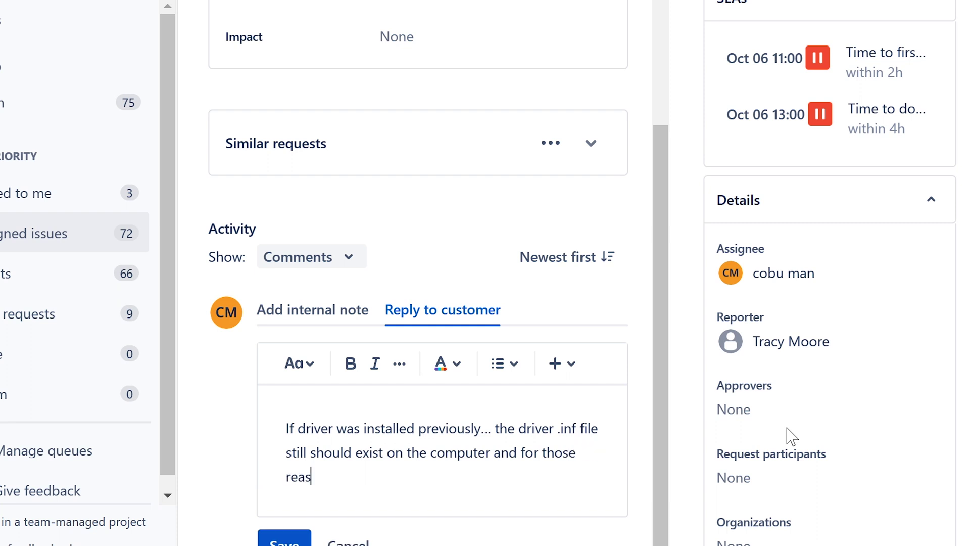
type("ons you shoul")
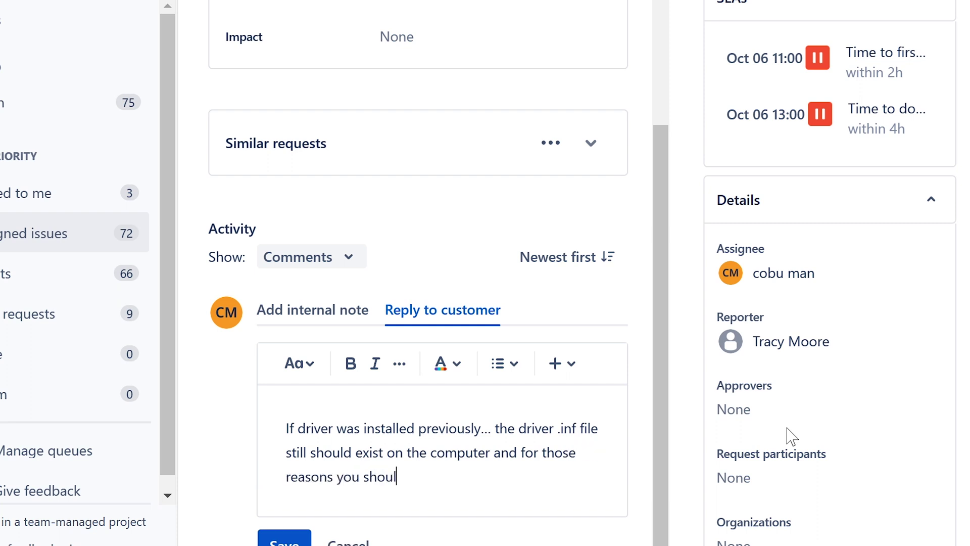
type("d still be able")
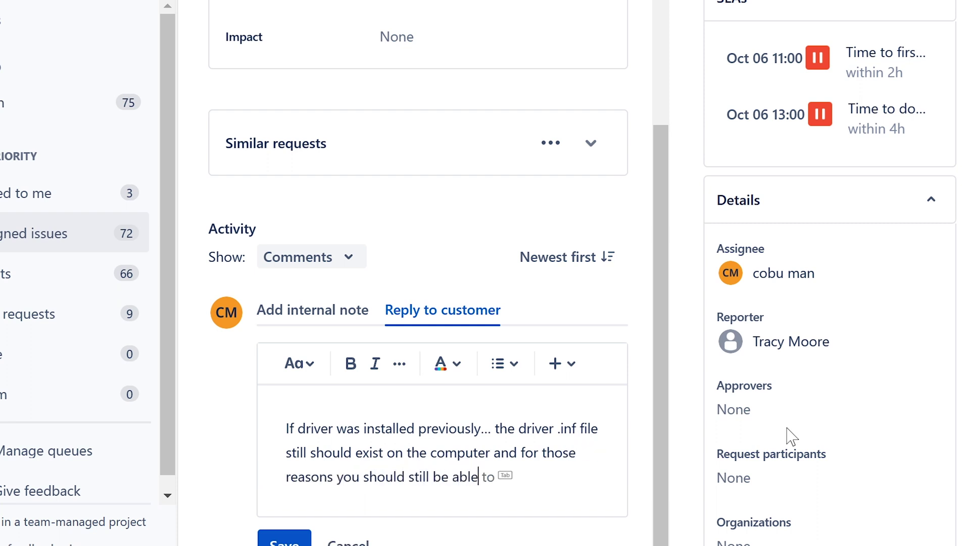
type(" to add the printe")
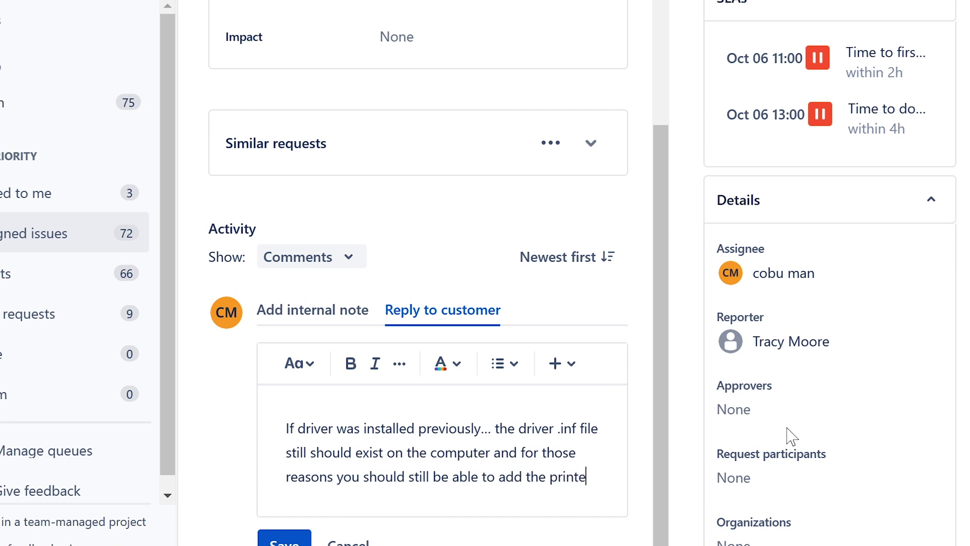
type("r again")
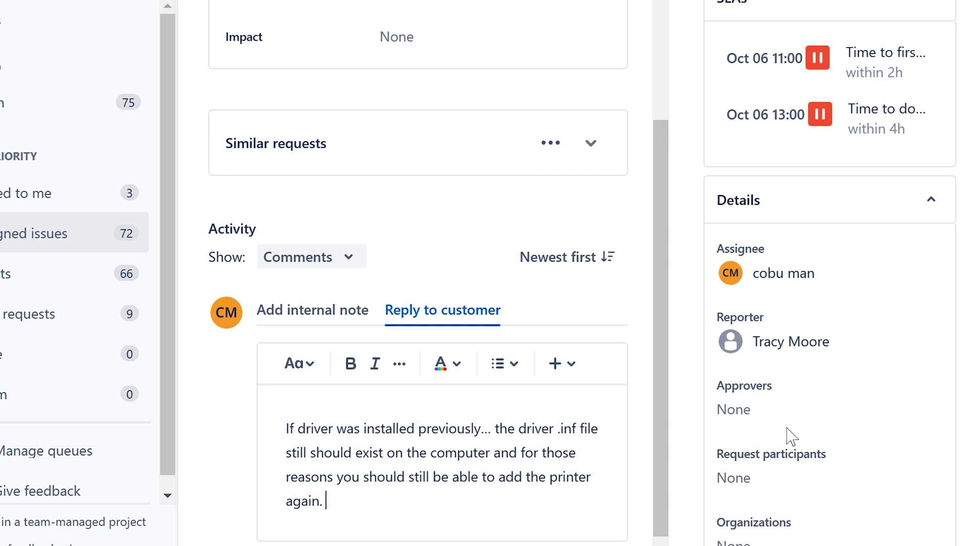
type(". Just make su")
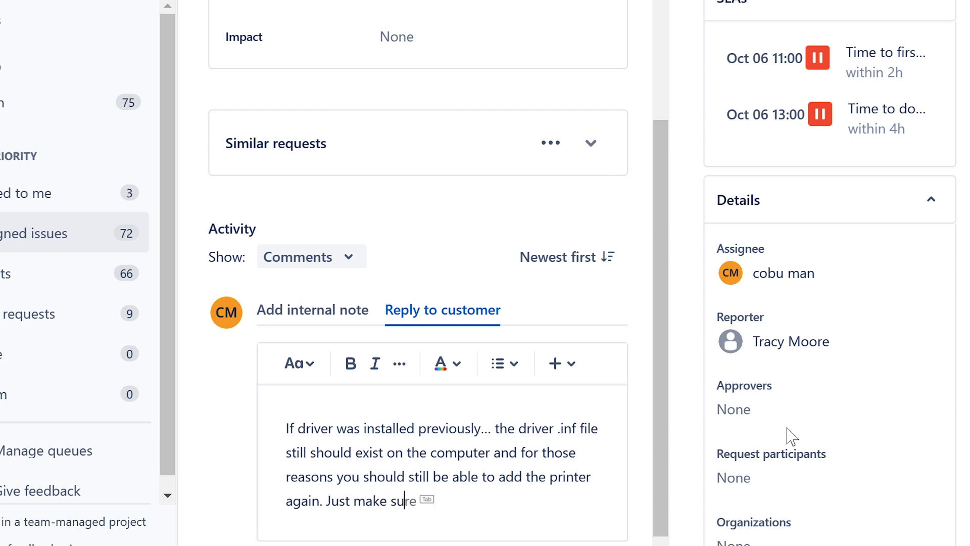
type("re that corre")
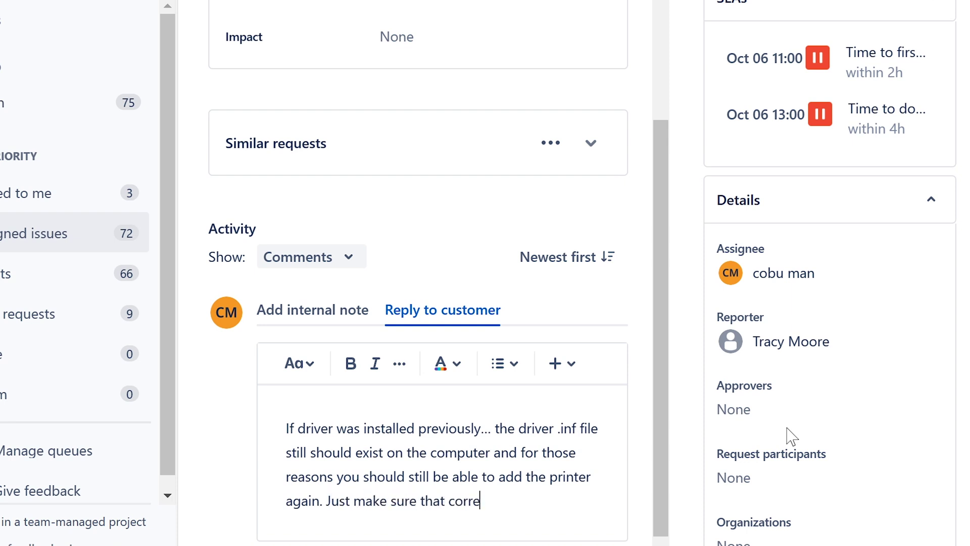
type("ct pritner")
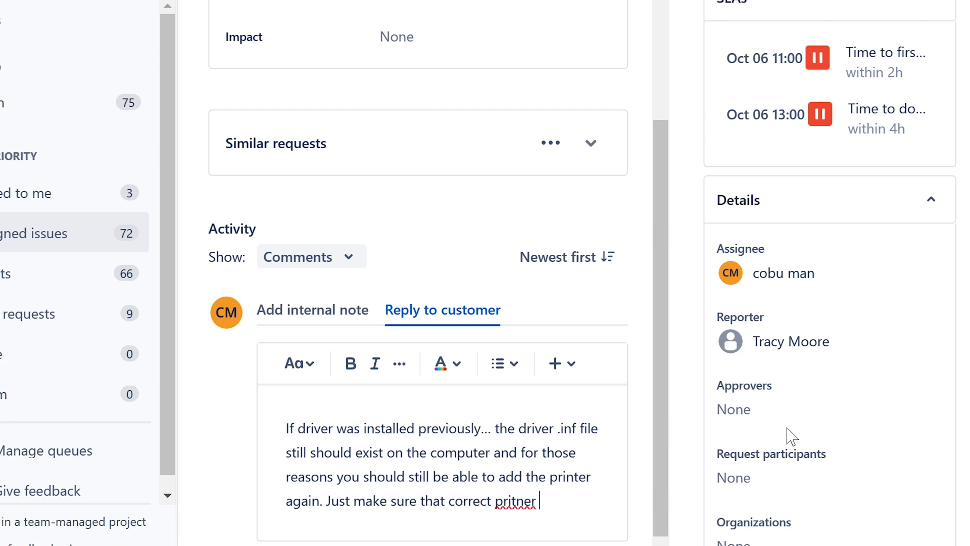
key("BackSpace")
key("BackSpace")
type("nter name i")
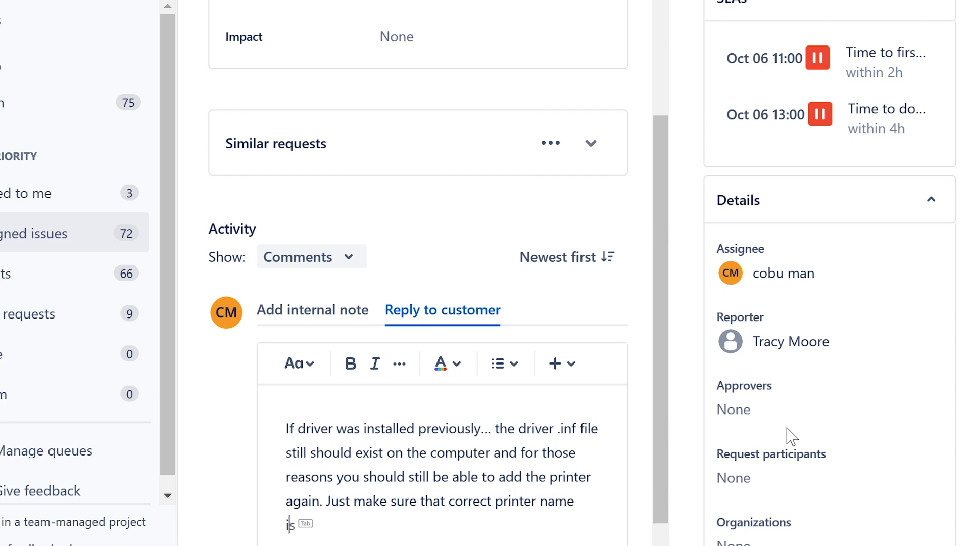
key("BackSpace")
type("or ip address is used.")
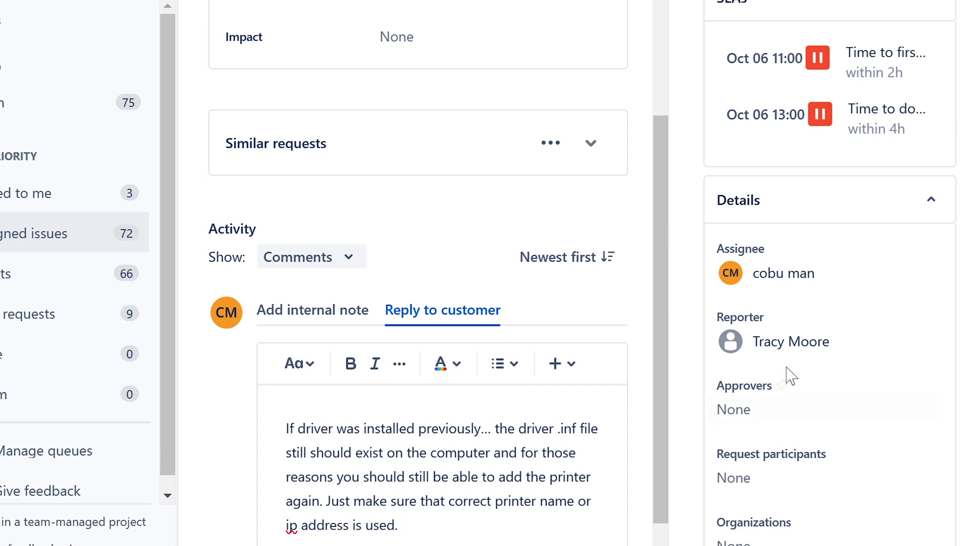
scroll(448, 456, "down", 1)
Step: Add advice to disconnect and reconnect a USB printer so Windows installs it automatically, then sign off
type(".")
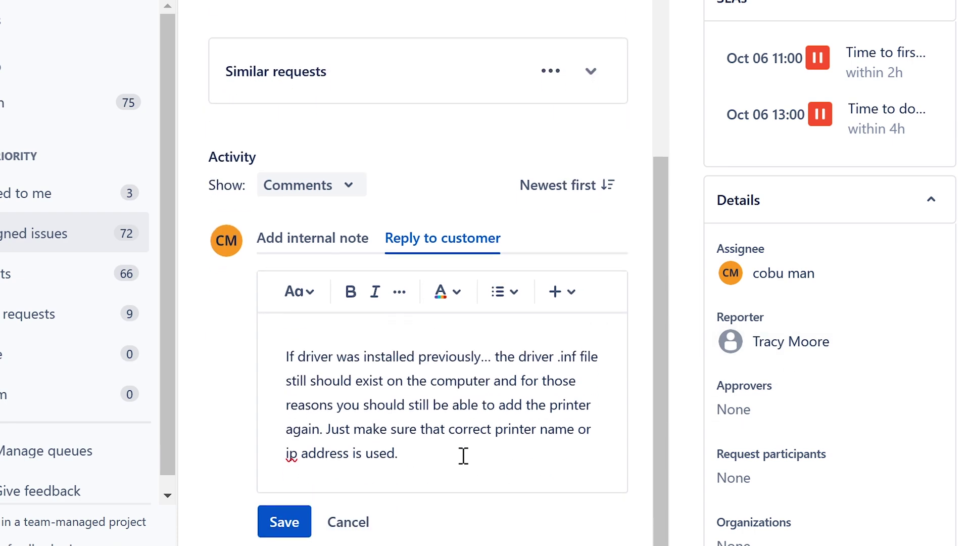
type(" If ")
type("it's a ")
type("USB print")
type("er... ")
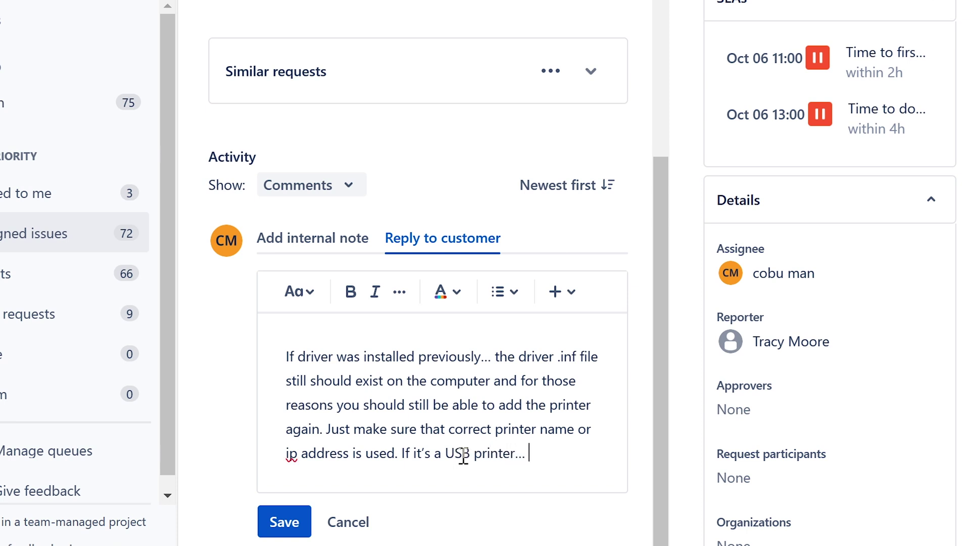
type("you should be a")
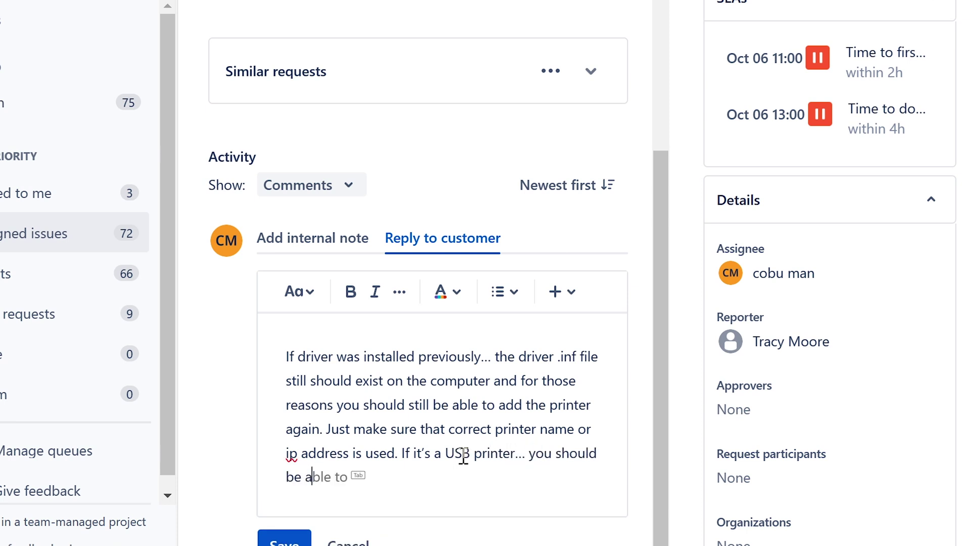
type("ble to discon")
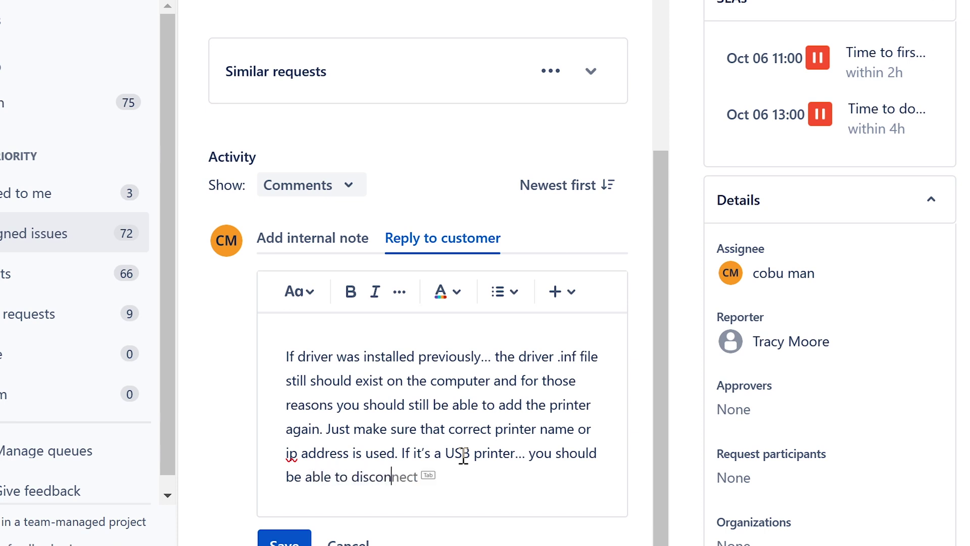
key("Tab")
type("the printer and con")
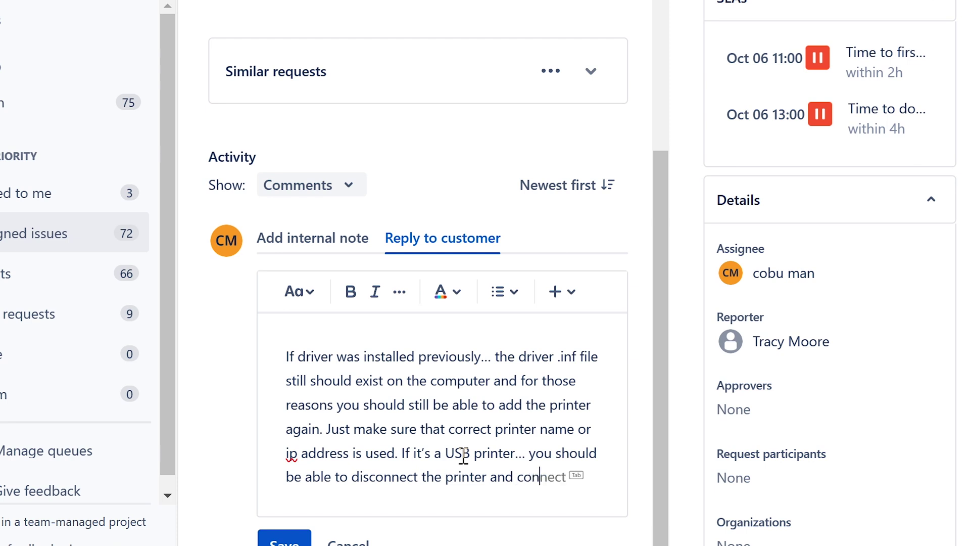
type("nect once mor")
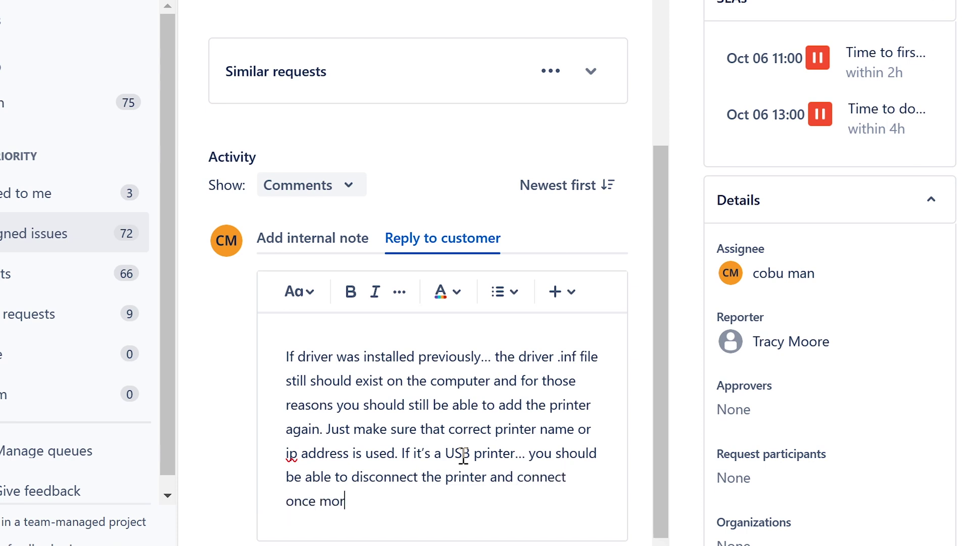
type("e, after w")
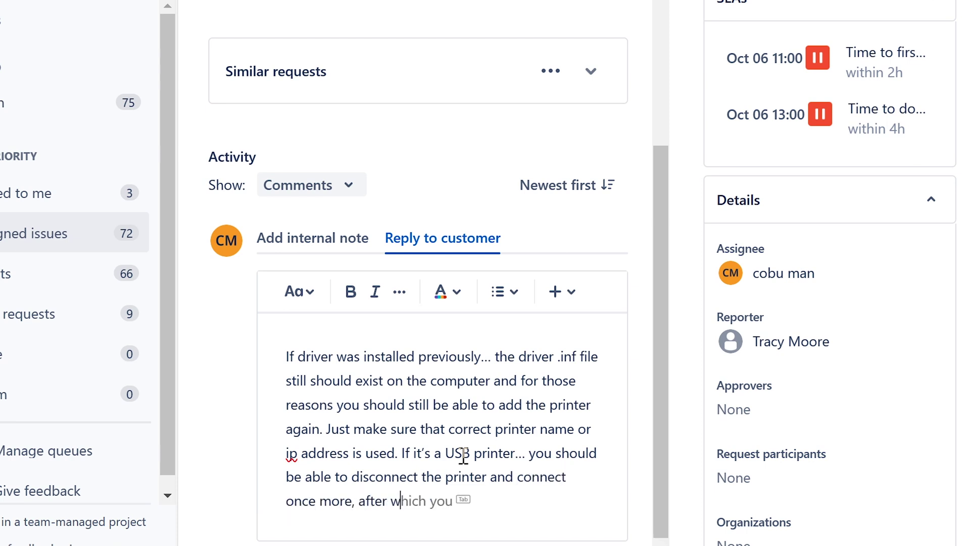
type("hich windows OS will autom")
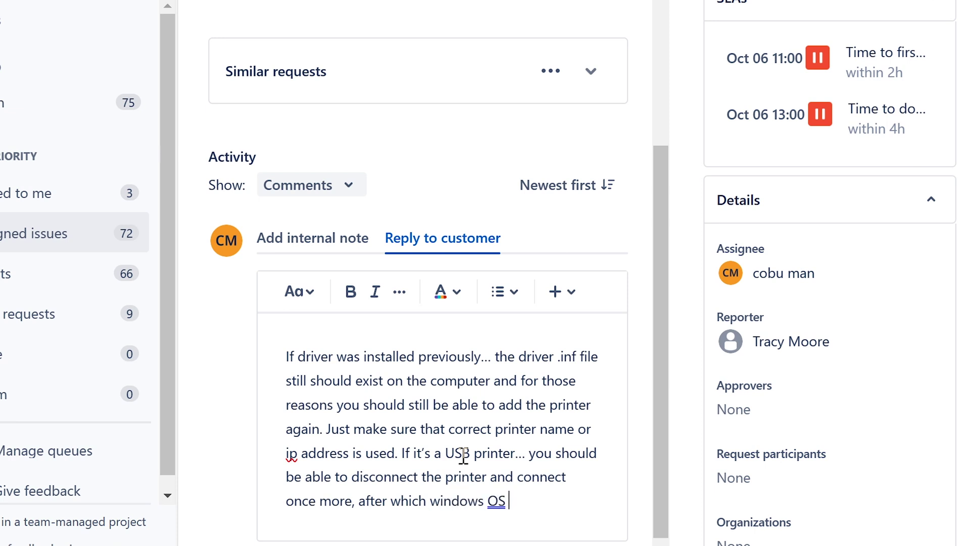
key("Tab")
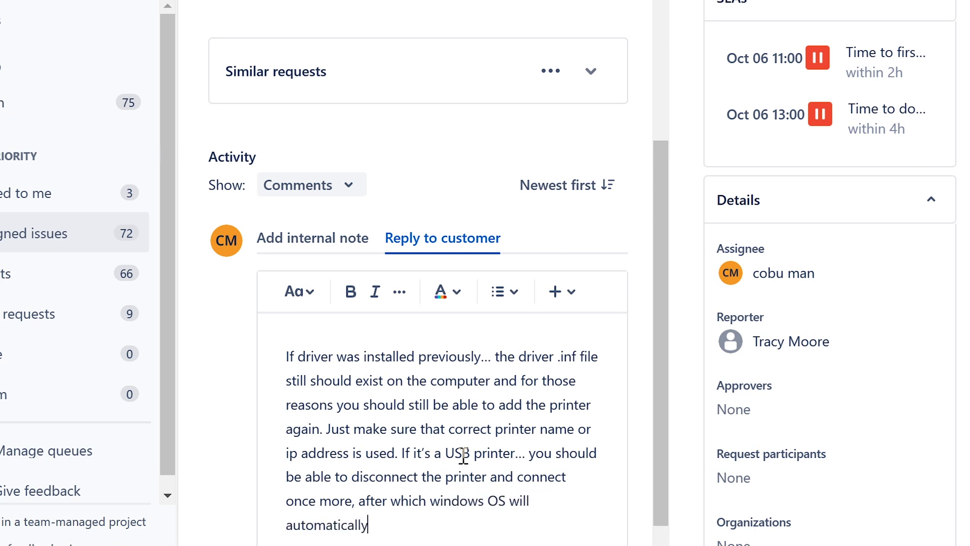
type("install it.")
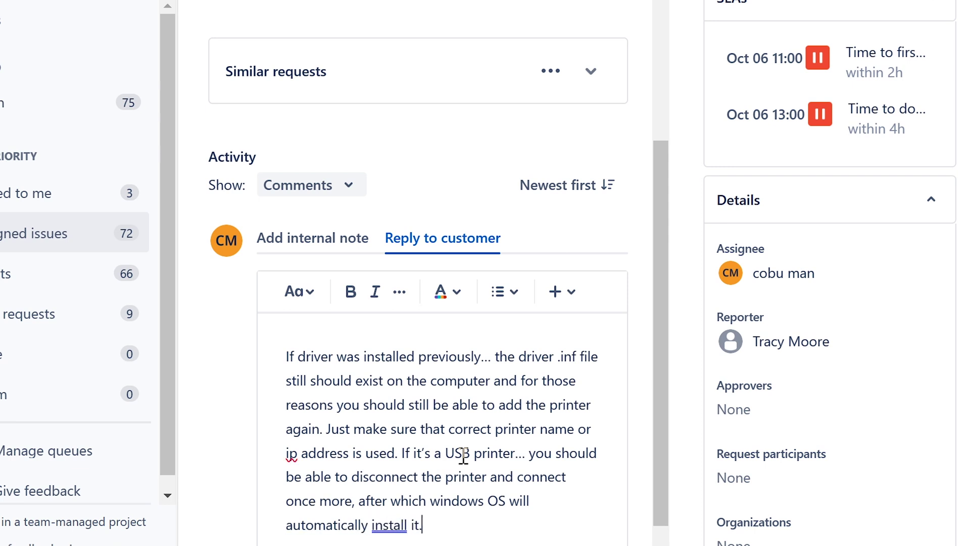
type(" Ervin")
Step: Insert 'Otherwise find out which... the correct' driver advice before the sign-off and save the reply
left_click(426, 524)
type("Other")
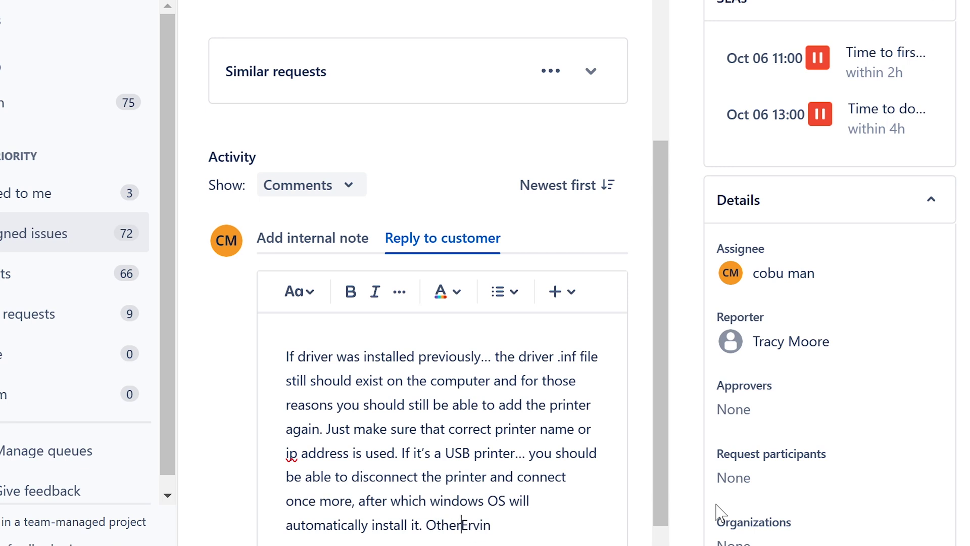
type("wise ")
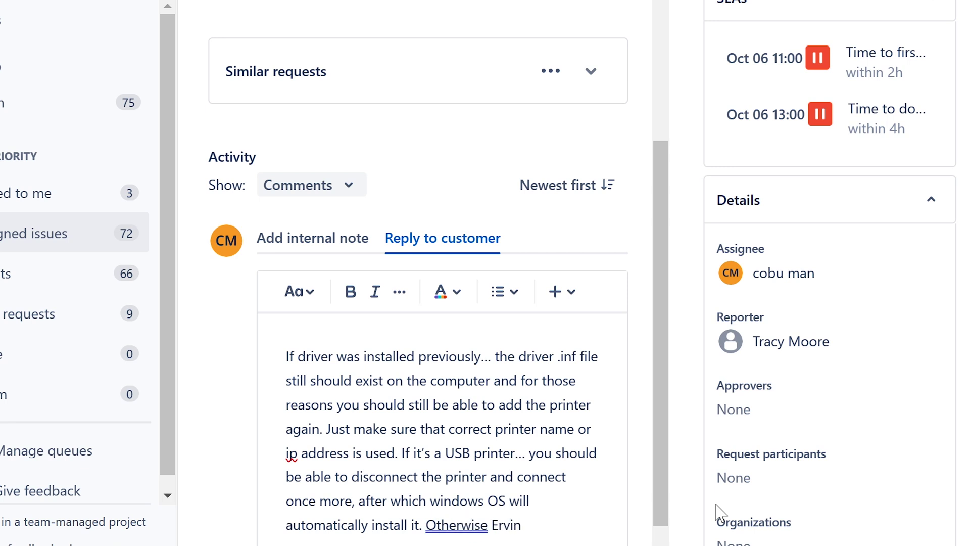
type("find out whi")
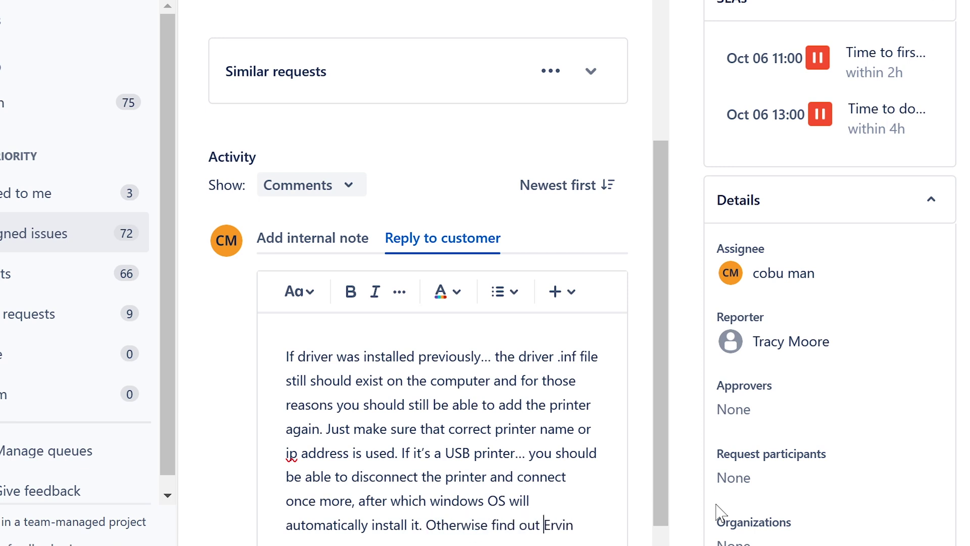
type("ch")
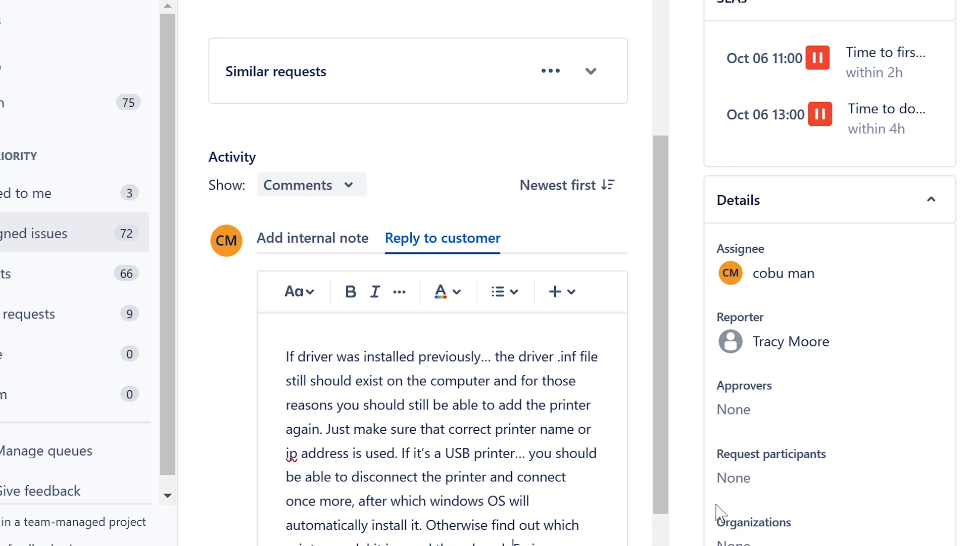
type("he")
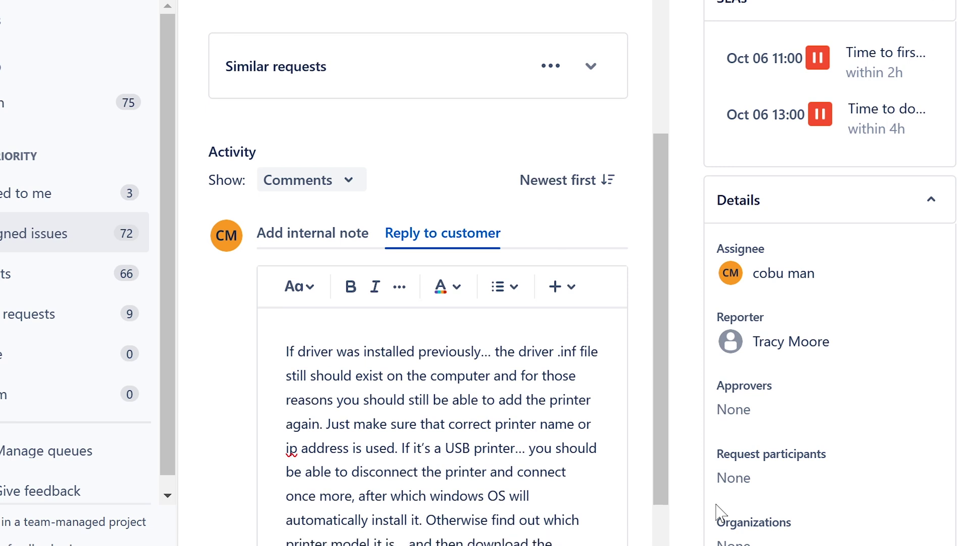
type(" correct")
scroll(563, 440, "down", 2)
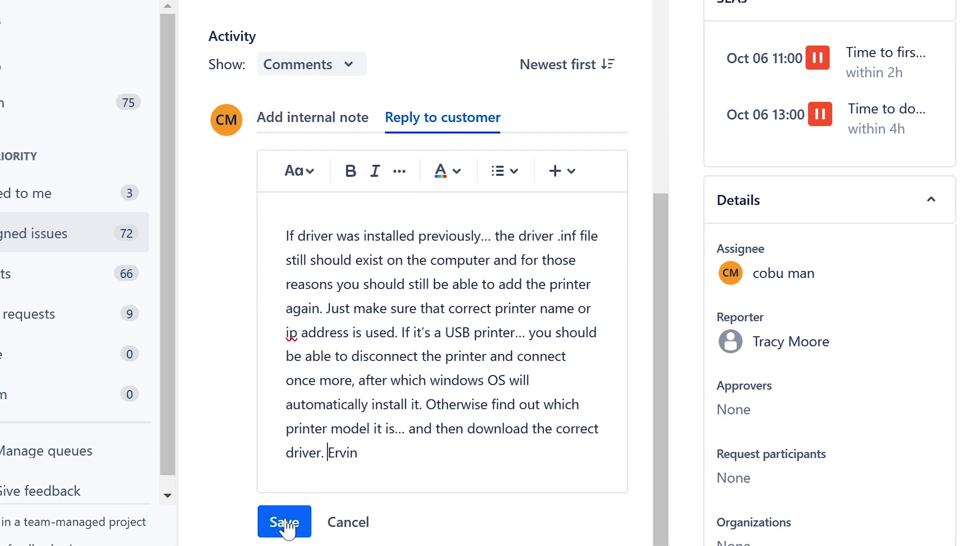
left_click(285, 522)
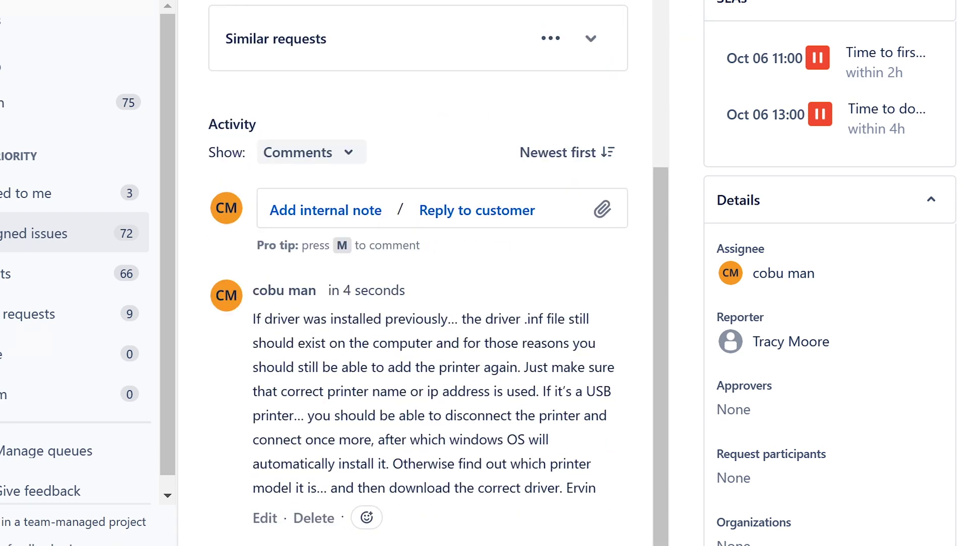
Step: Check the ticket's available status transitions and review the posted reply's last sentence
left_click(775, 96)
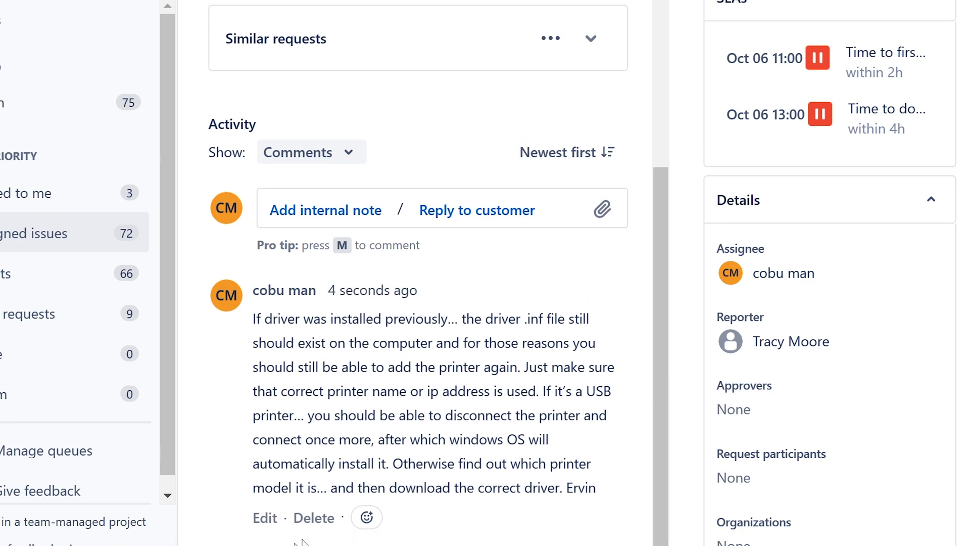
left_click_drag(371, 488, 555, 488)
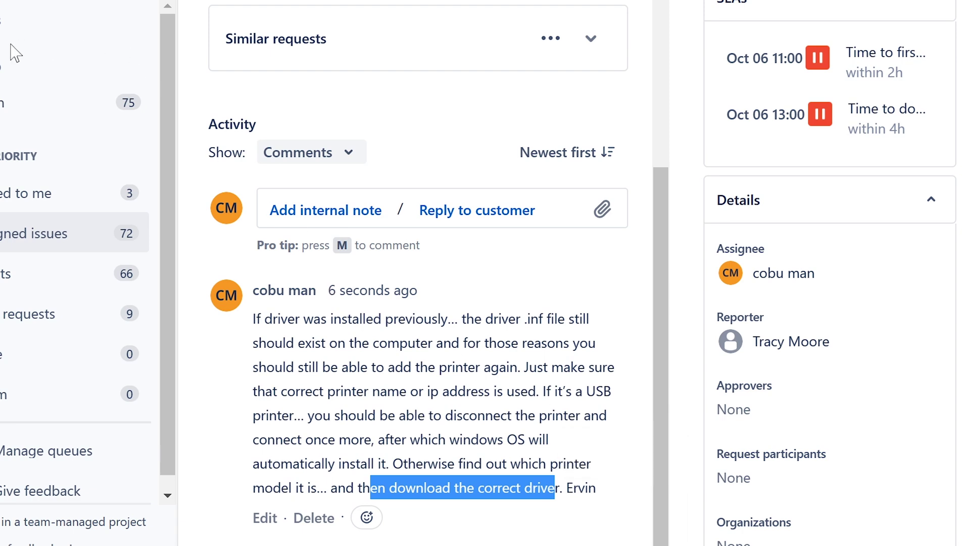
scroll(76, 253, "down", 5)
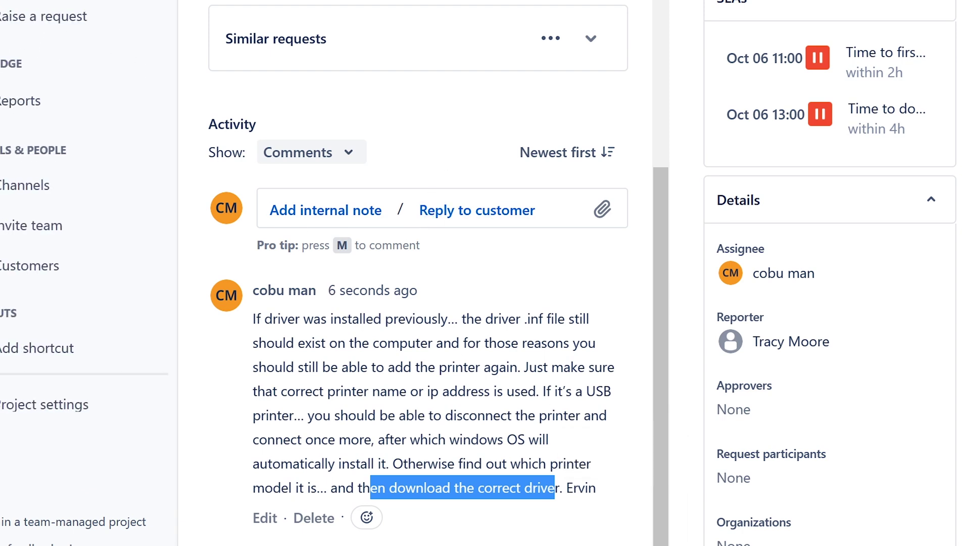
scroll(76, 253, "up", 5)
Step: From the Unassigned queue, open ISD-234 about the missing meeting link and assign it to yourself
left_click(20, 103)
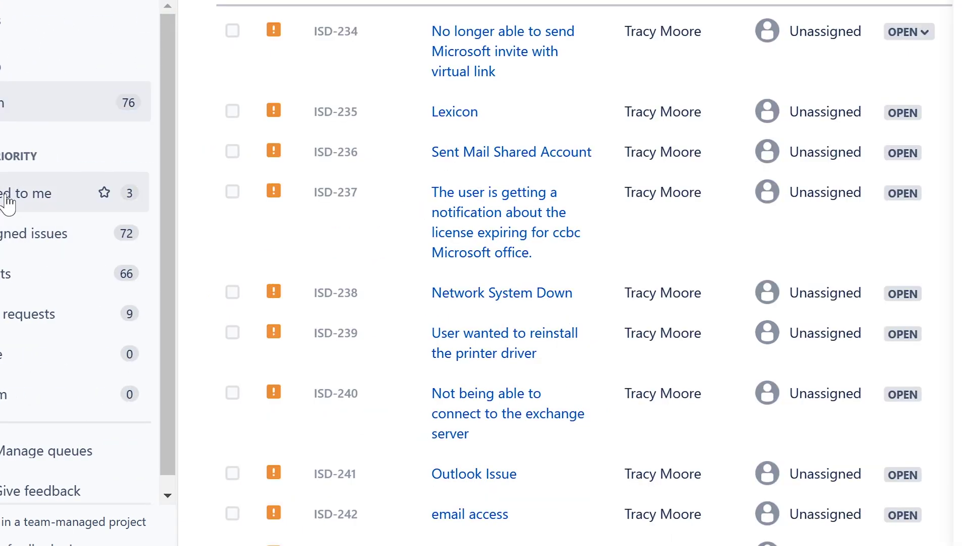
left_click(12, 235)
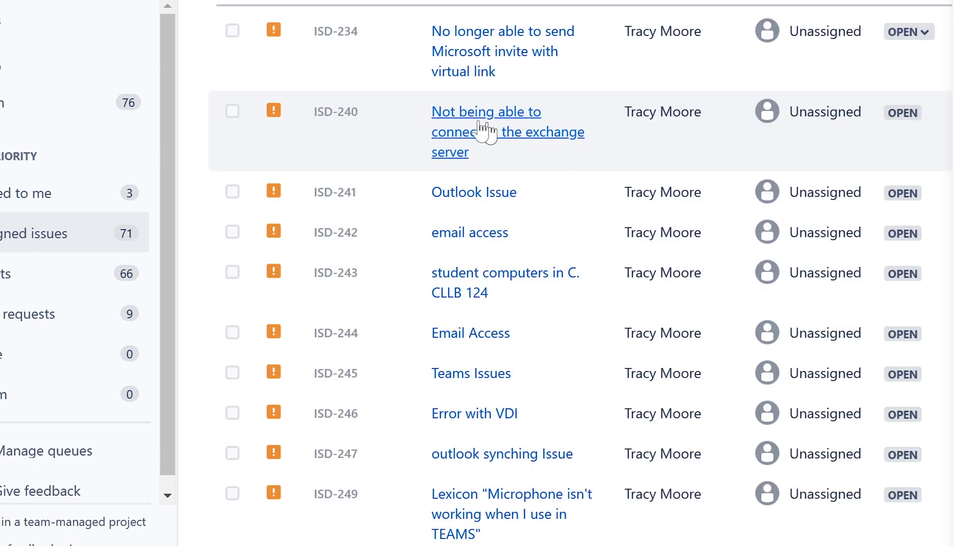
left_click(533, 33)
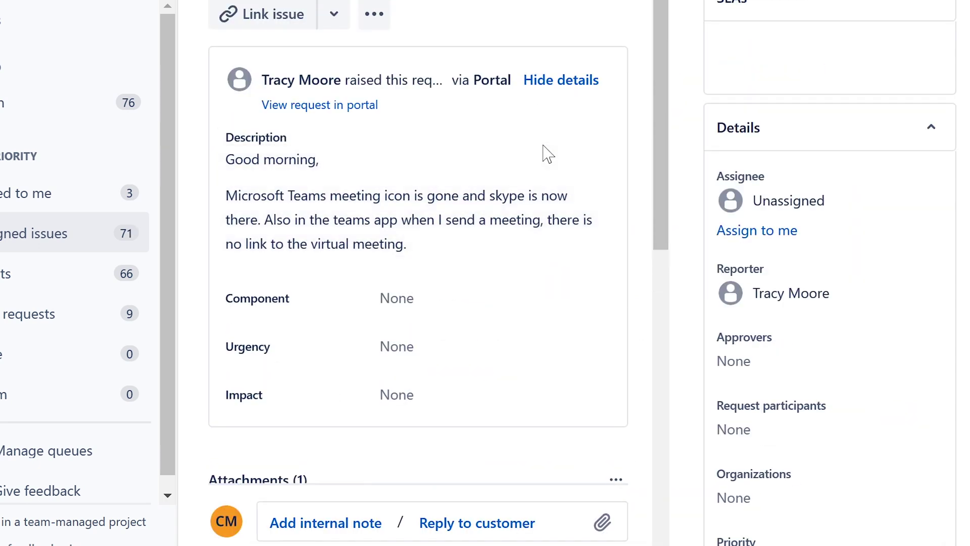
left_click(748, 303)
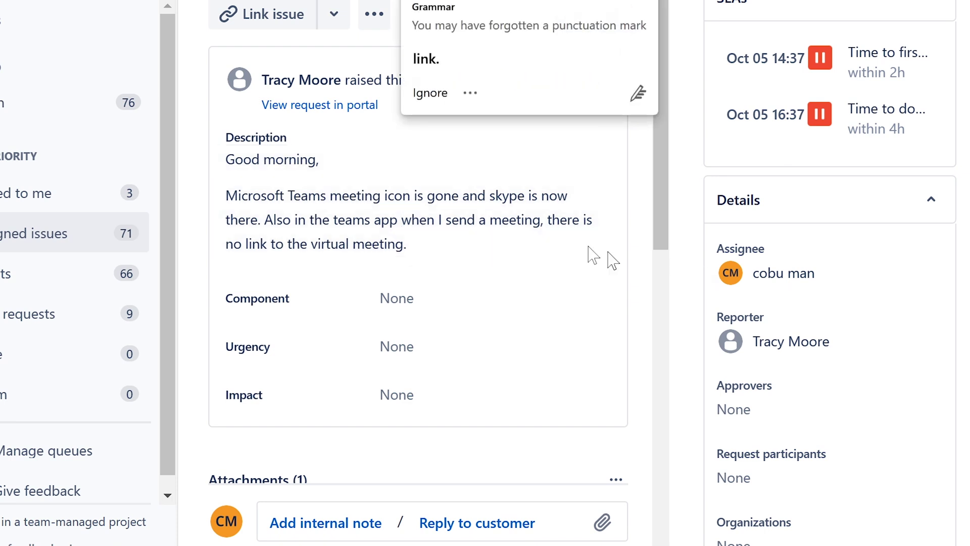
Step: Cancel the description editor, discarding any edits to the Teams complaint
left_click(412, 215)
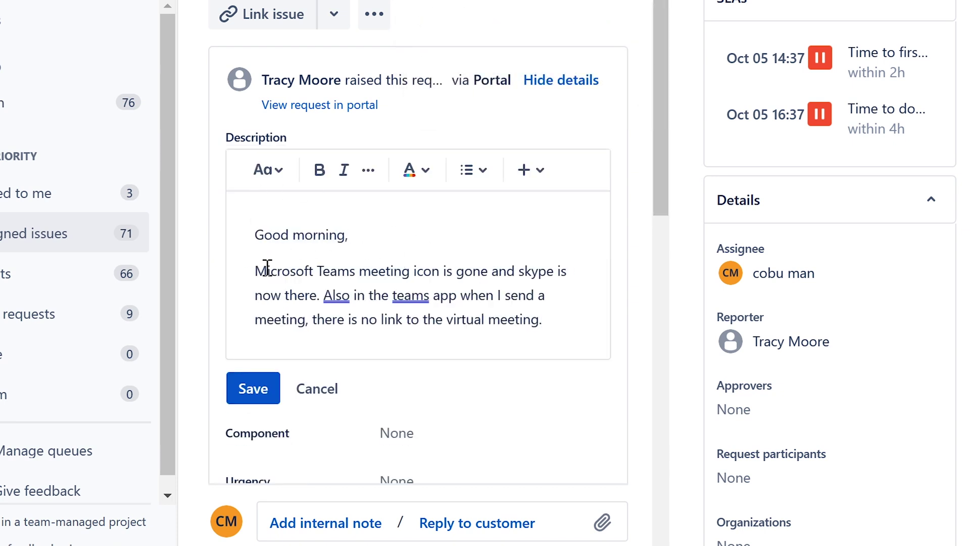
left_click(567, 297)
left_click_drag(550, 331, 242, 271)
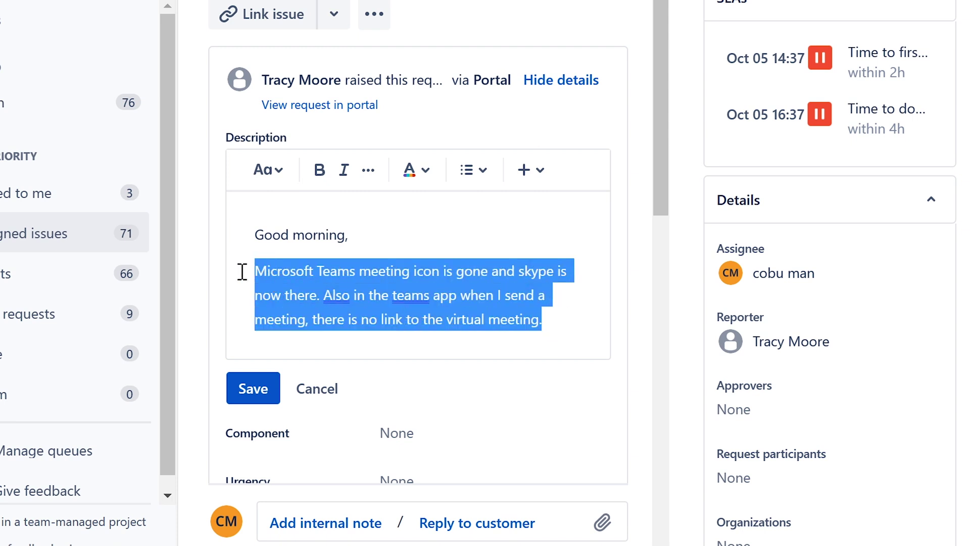
left_click(399, 291)
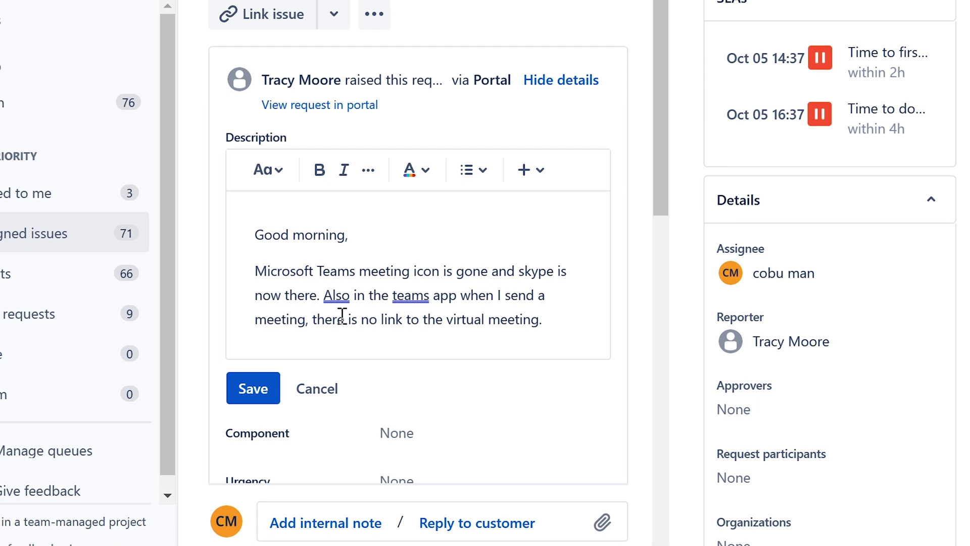
left_click(335, 389)
Step: Reread the customer's sentences about Skype replacing Teams and missing meeting links, then scroll to Activity
scroll(331, 147, "down", 4)
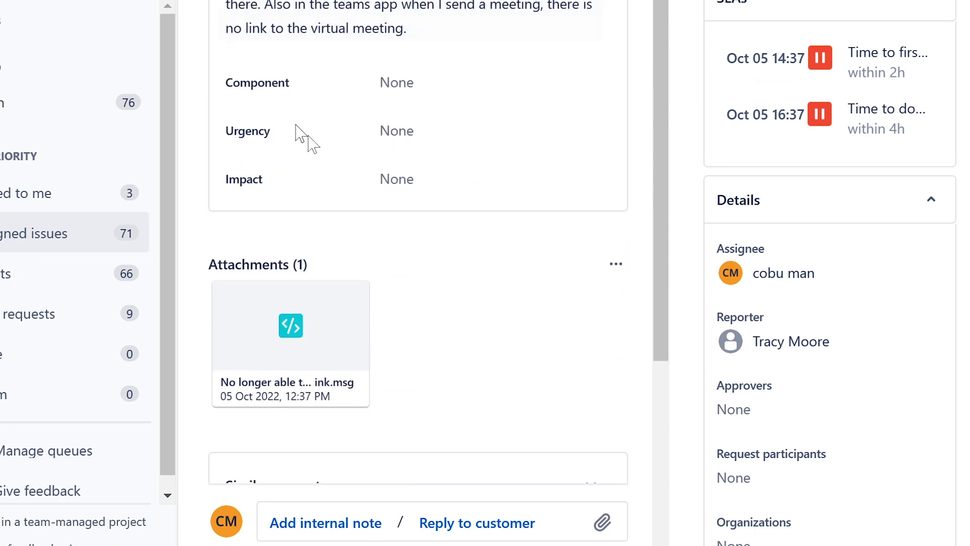
scroll(286, 187, "up", 4)
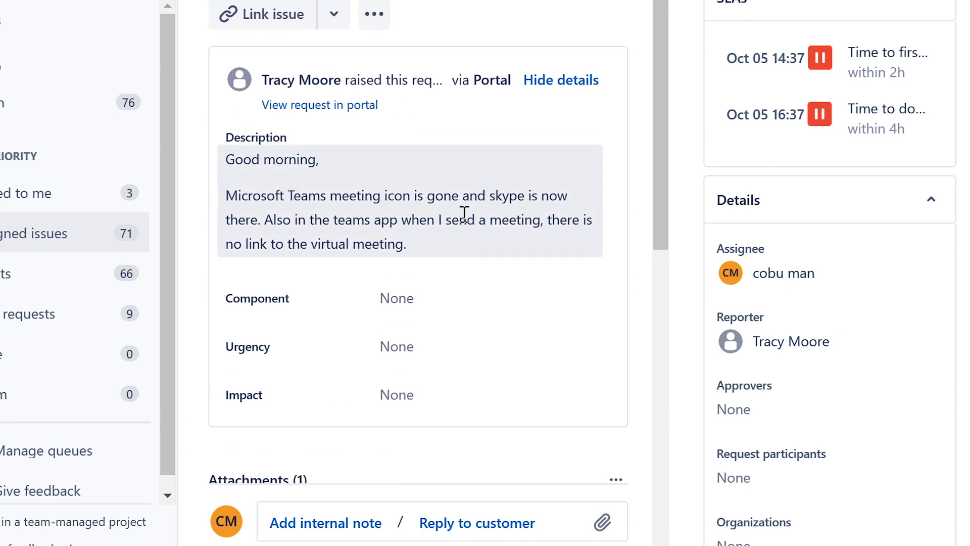
scroll(464, 213, "down", 2)
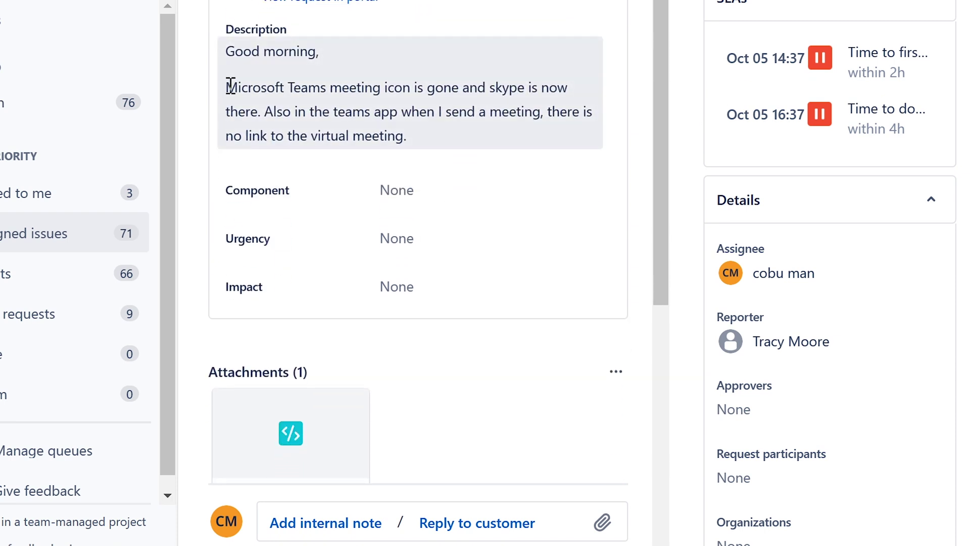
left_click_drag(231, 86, 425, 87)
left_click_drag(258, 112, 497, 136)
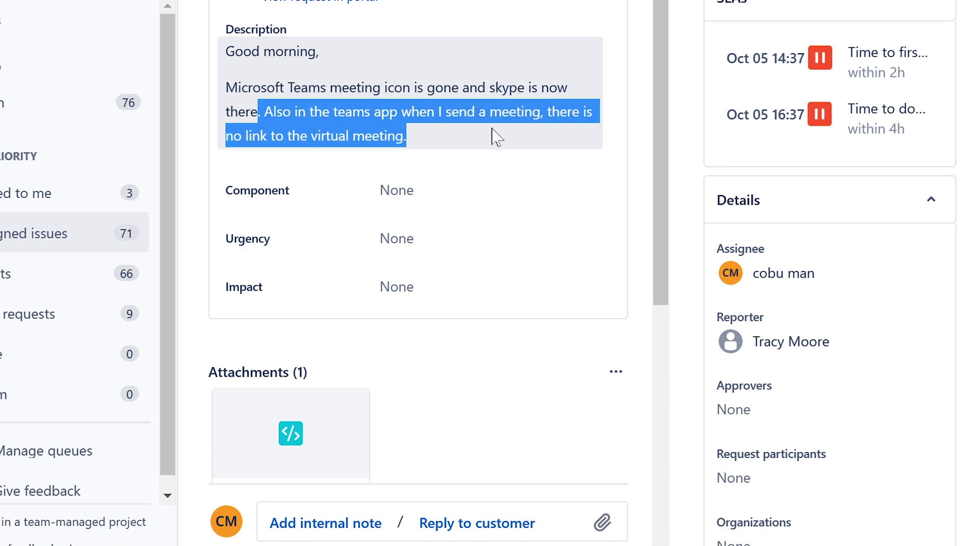
scroll(459, 147, "down", 10)
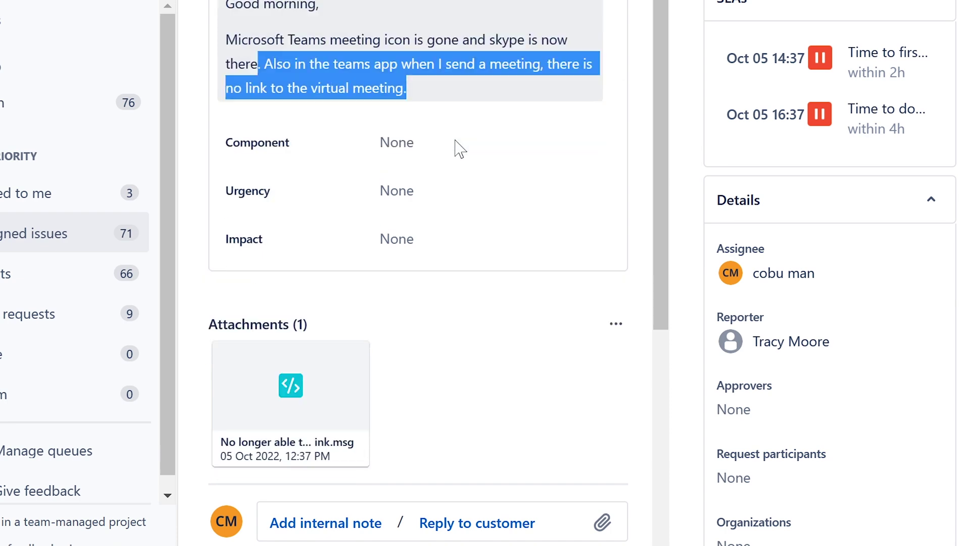
Step: Start a customer reply advising to ensure Teams is installed and the user's password is not expired
left_click(509, 263)
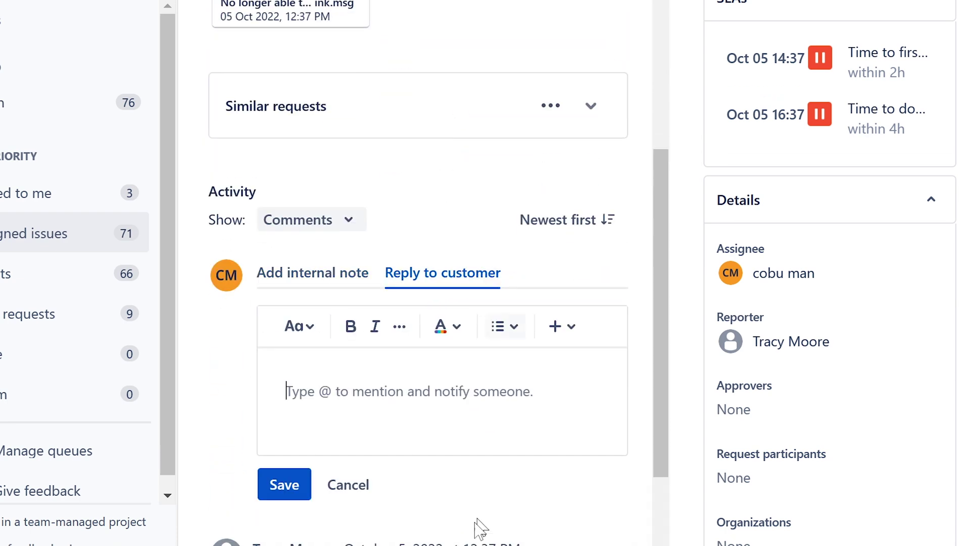
type("Make sure tema")
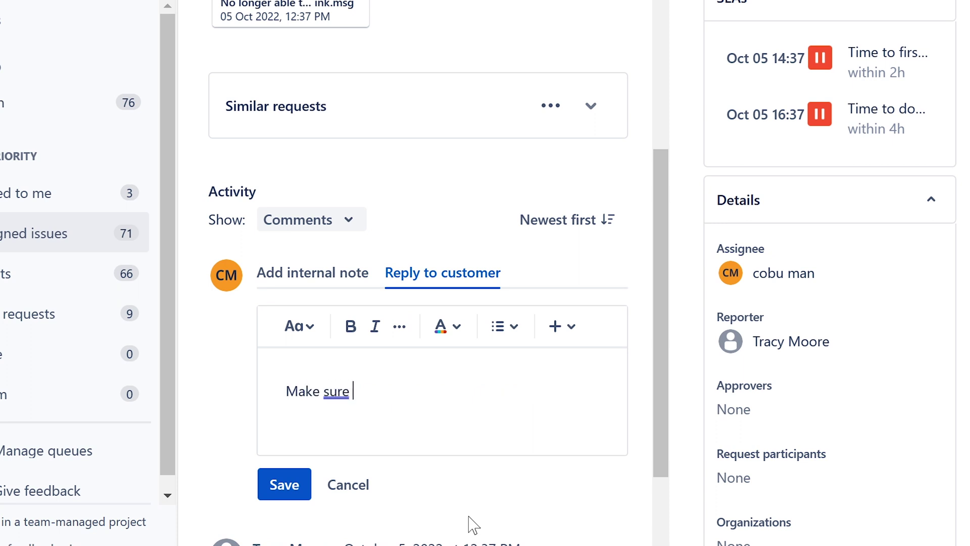
key("BackSpace")
key("BackSpace")
key("BackSpace")
key("BackSpace")
type("Teams is installed")
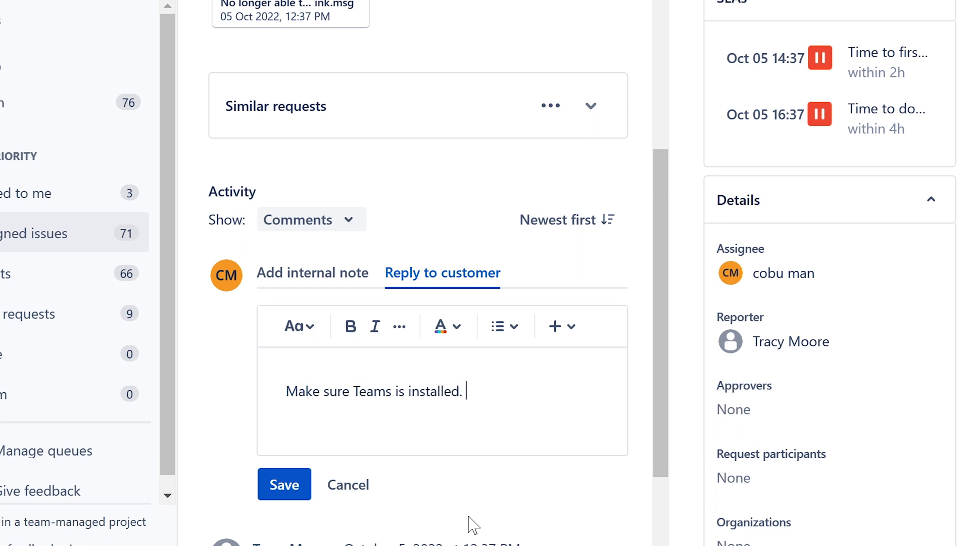
type(". Make sure the")
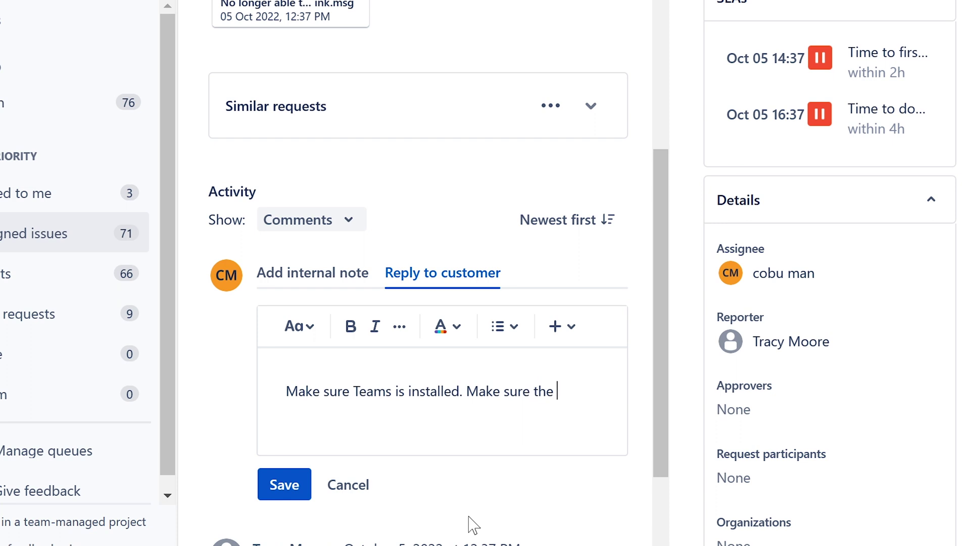
type(" user's passwor")
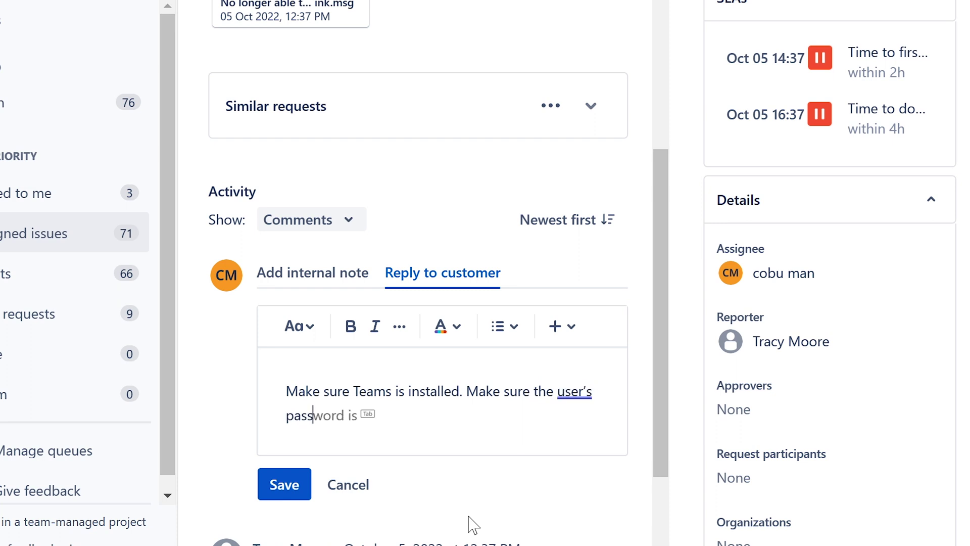
key("Tab")
type("not exp")
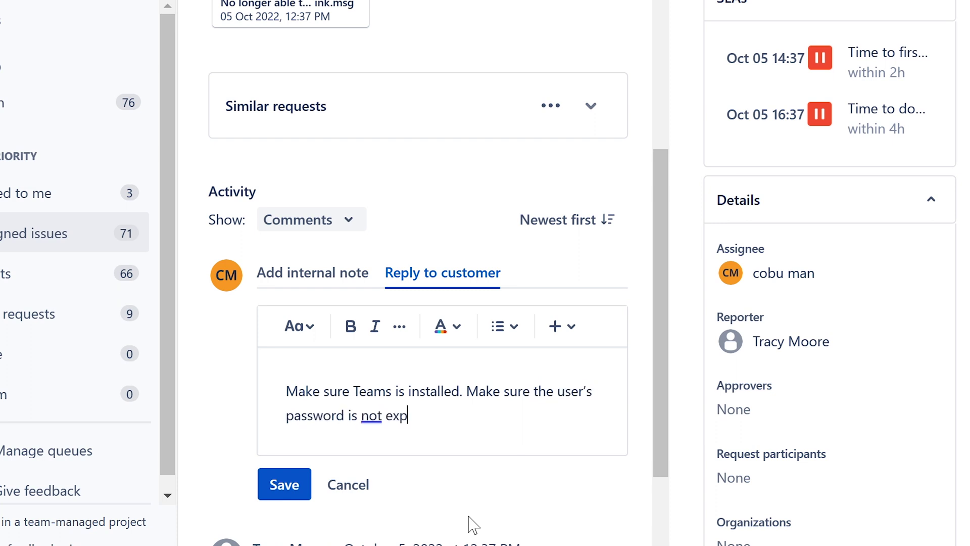
type("riired and the")
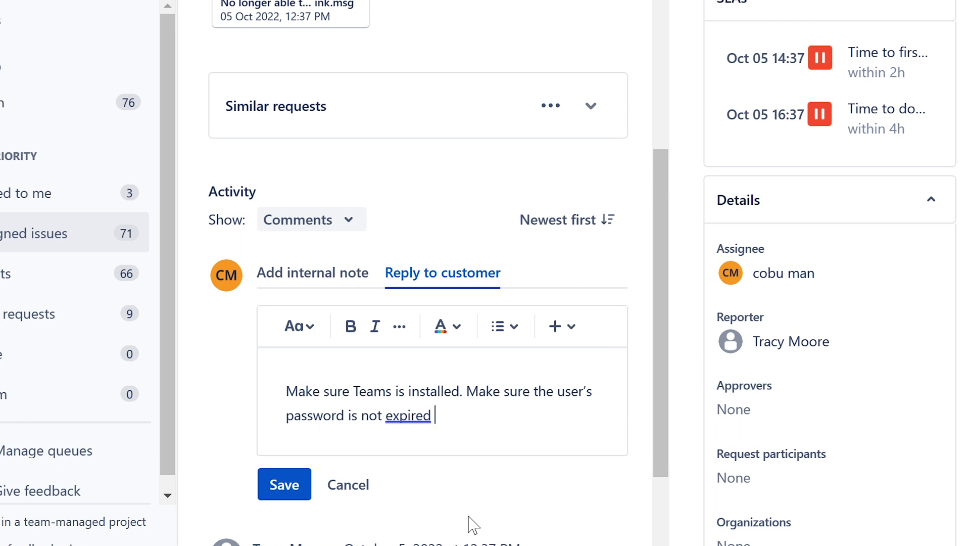
key("BackSpace")
type("at ")
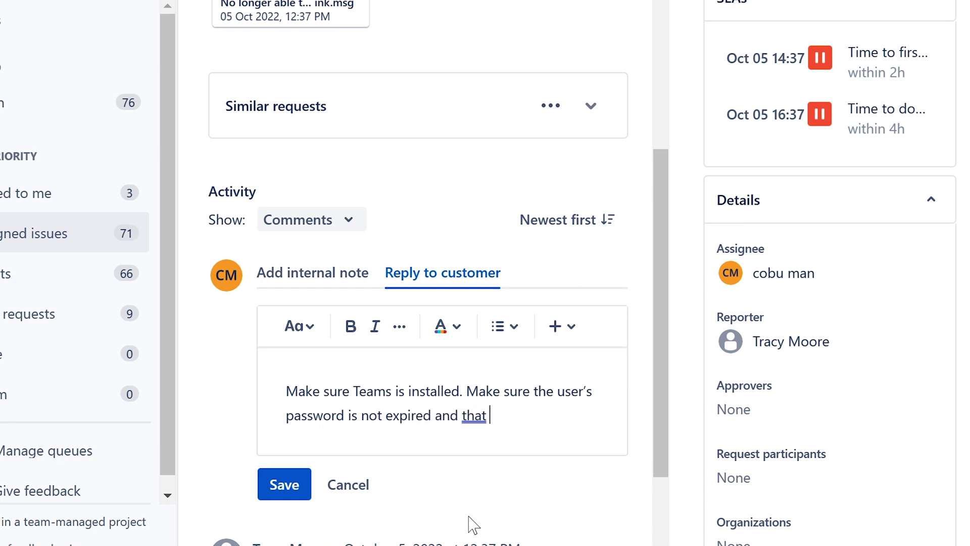
type("the have")
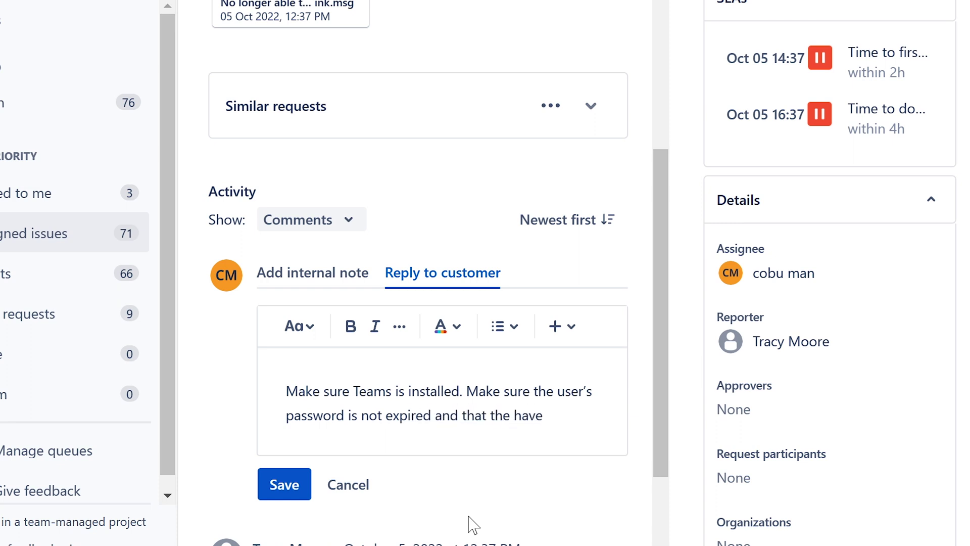
key("BackSpace")
key("BackSpace")
key("BackSpace")
key("BackSpace")
key("BackSpace")
key("BackSpace")
key("BackSpace")
key("BackSpace")
key("BackSpace")
key("BackSpace")
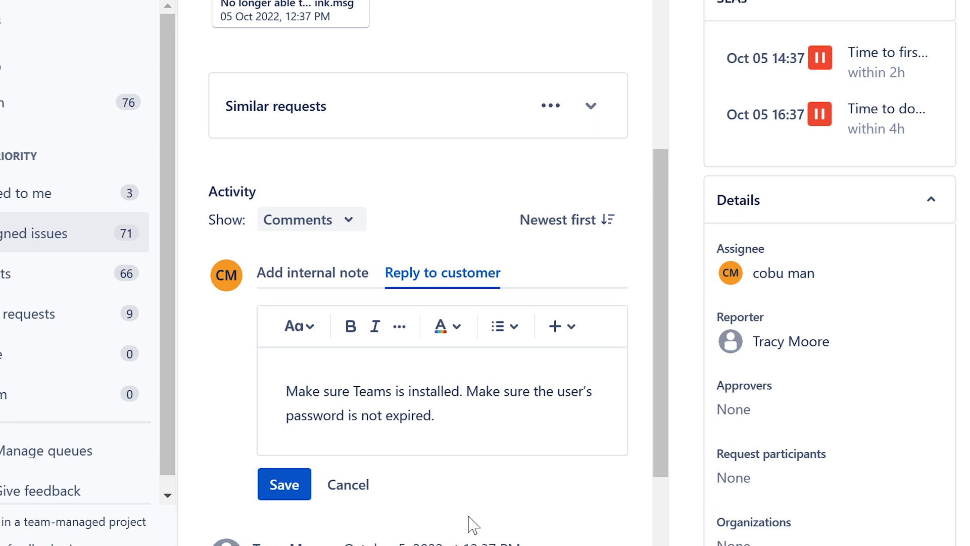
Step: Add 'Also, you might want to make sure that user has a working O365 licens…' to the reply
type("Also, you migh want to")
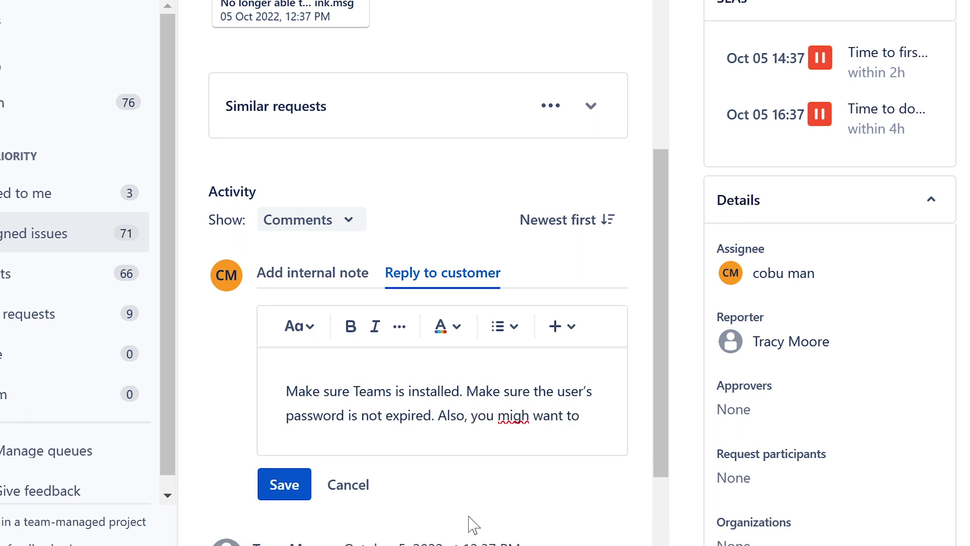
left_click(530, 415)
type("t")
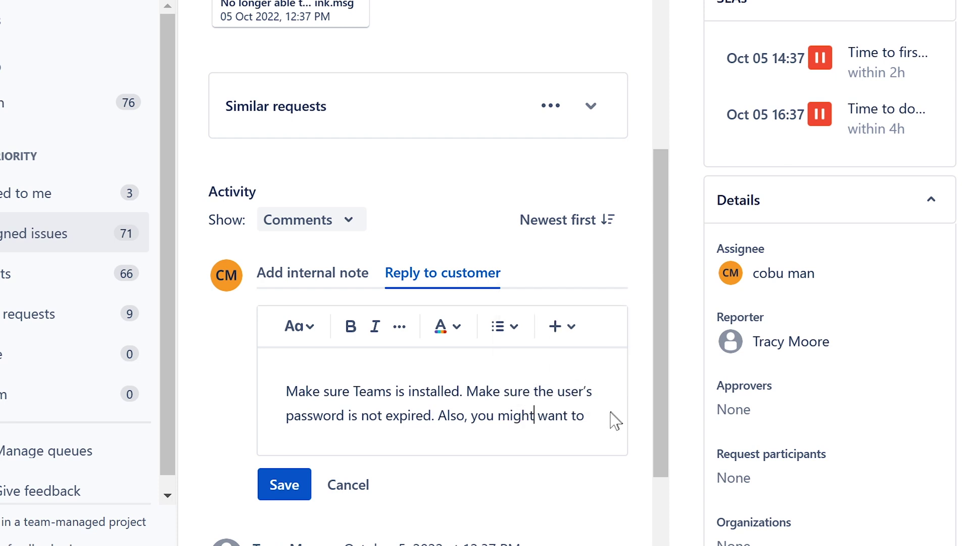
left_click(604, 414)
type("make su")
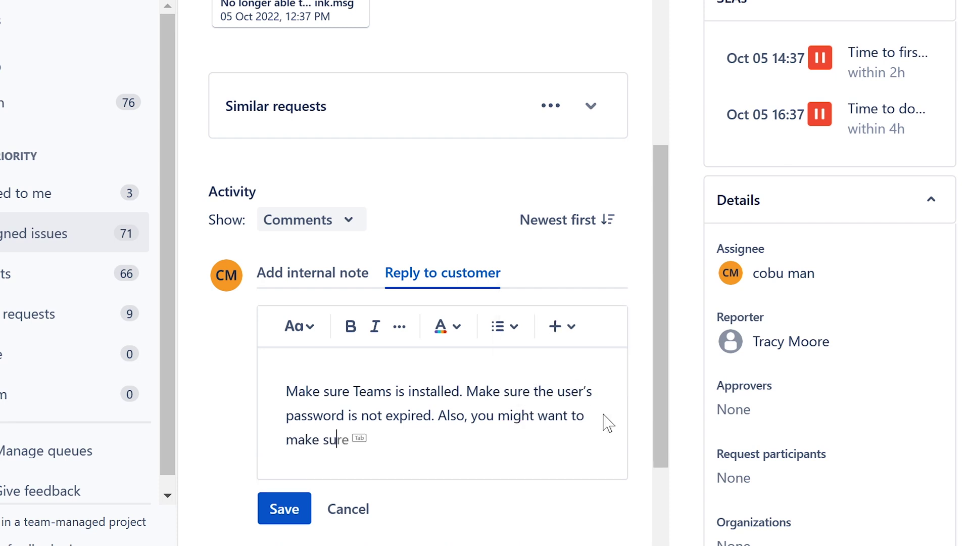
type("re that user has ")
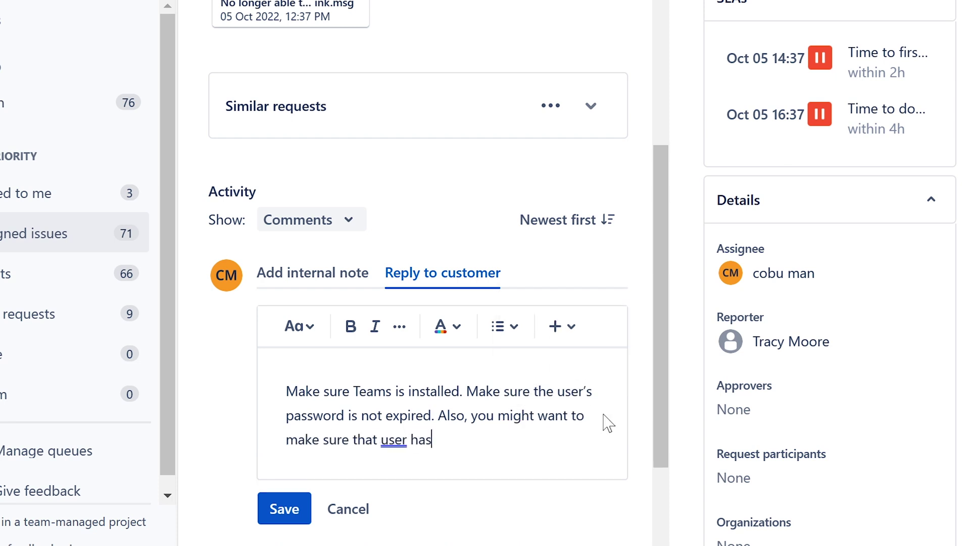
type("an ")
type("orking o")
key("BackSpace")
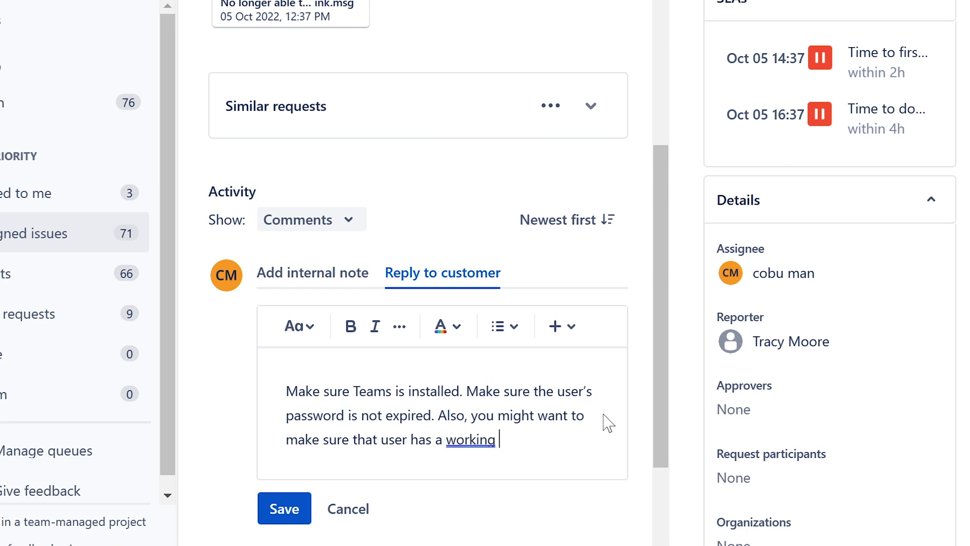
type("O365 l")
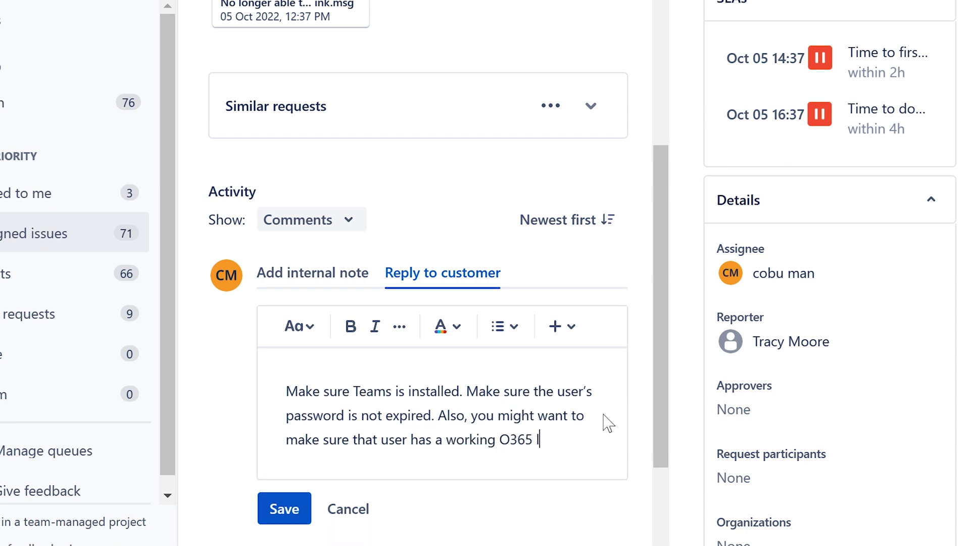
type("icens")
Step: Fix the misspelled last word using a spelling suggestion, trimming it so the reply ends 'working O365 license.'
right_click(560, 443)
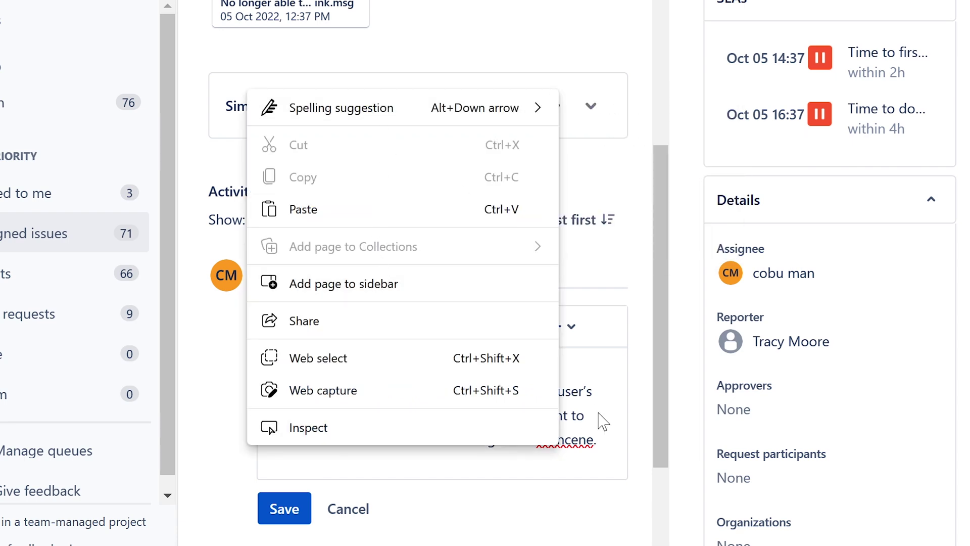
left_click(588, 387)
left_click(574, 434)
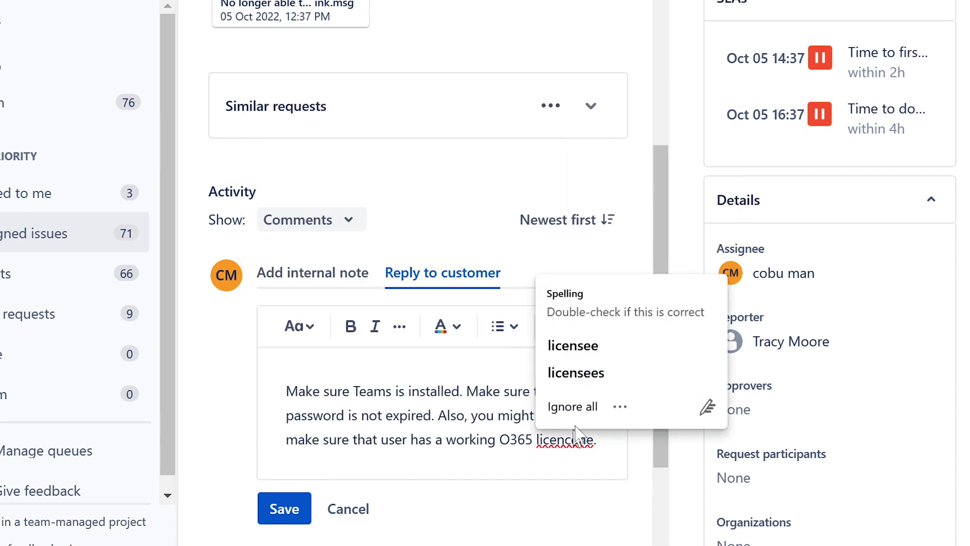
left_click(597, 377)
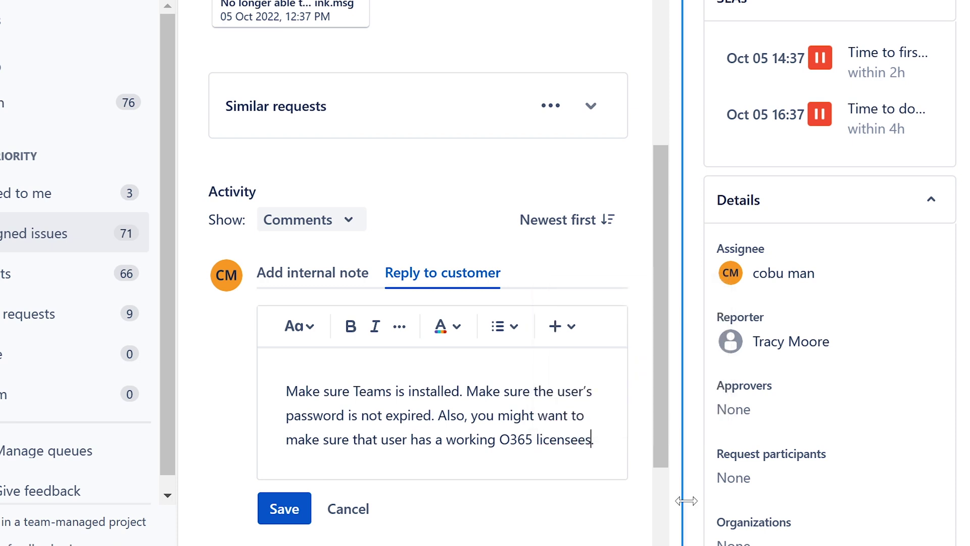
key("BackSpace")
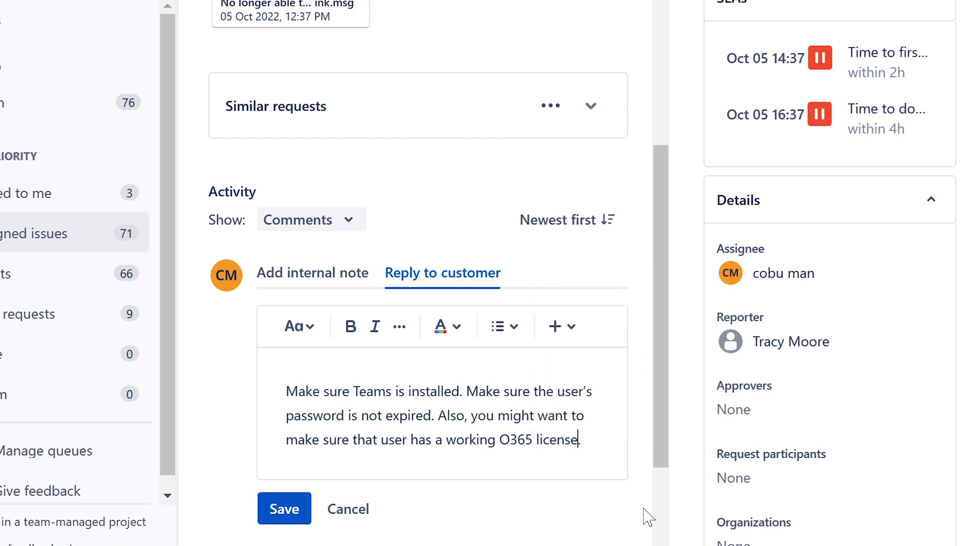
left_click(586, 441)
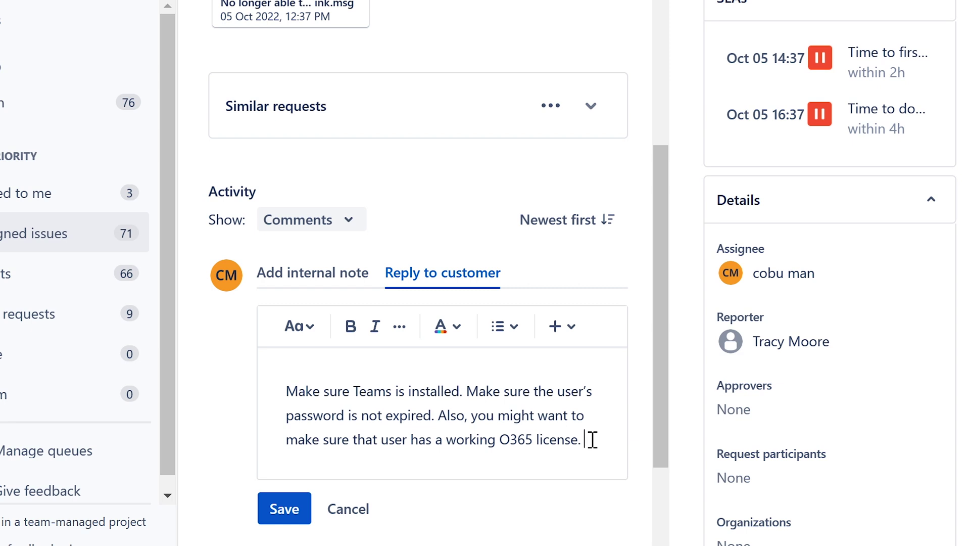
Step: Sign the reply with the agent's name and re-read the customer's note about the missing meeting link
type("Ervin")
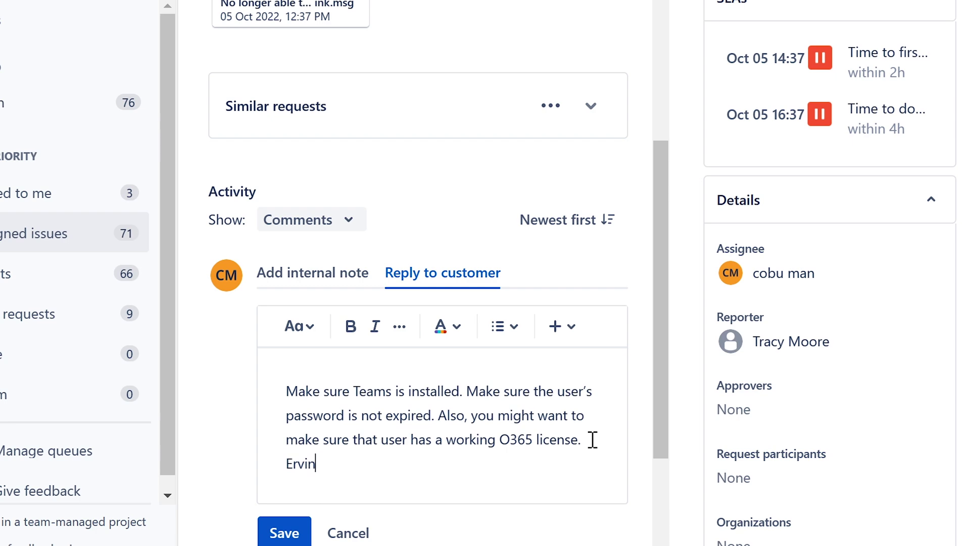
scroll(460, 275, "up", 10)
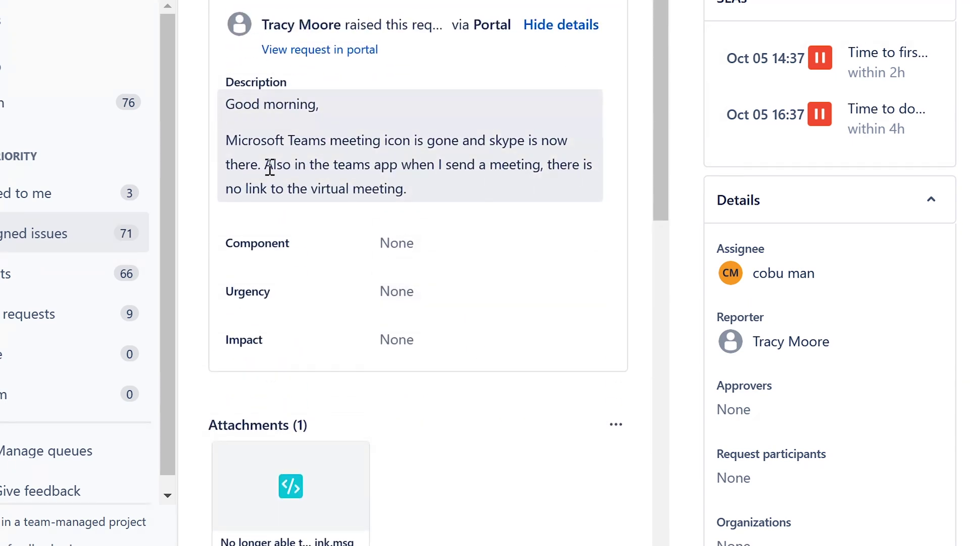
left_click_drag(266, 166, 500, 188)
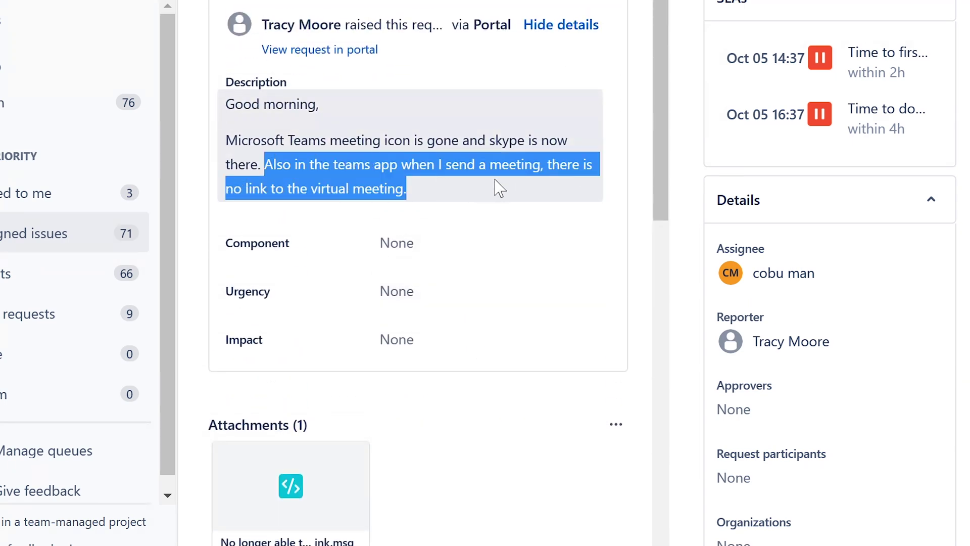
left_click(438, 164)
scroll(438, 176, "down", 9)
scroll(438, 176, "down", 5)
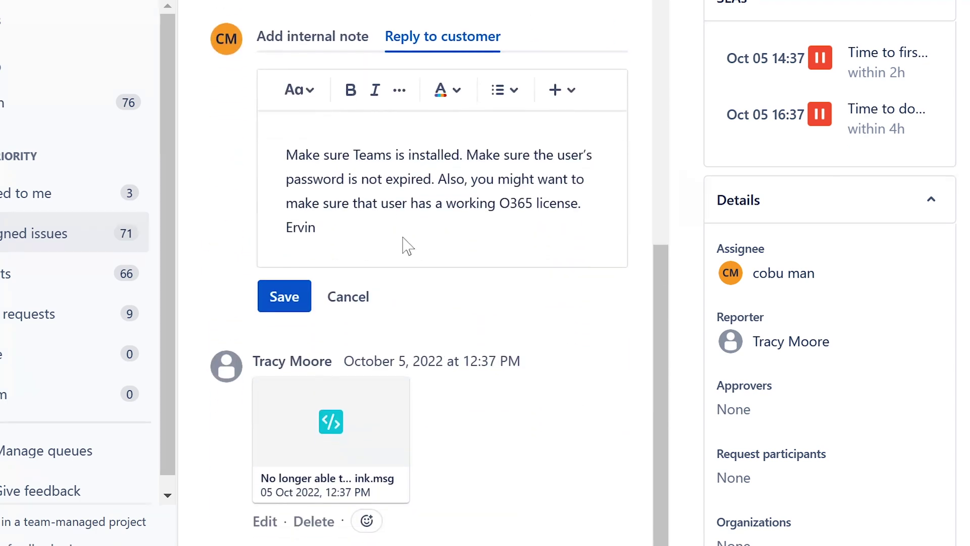
Step: Add that meeting info can be copied when creating meetings and sent to participants
type("When creatin")
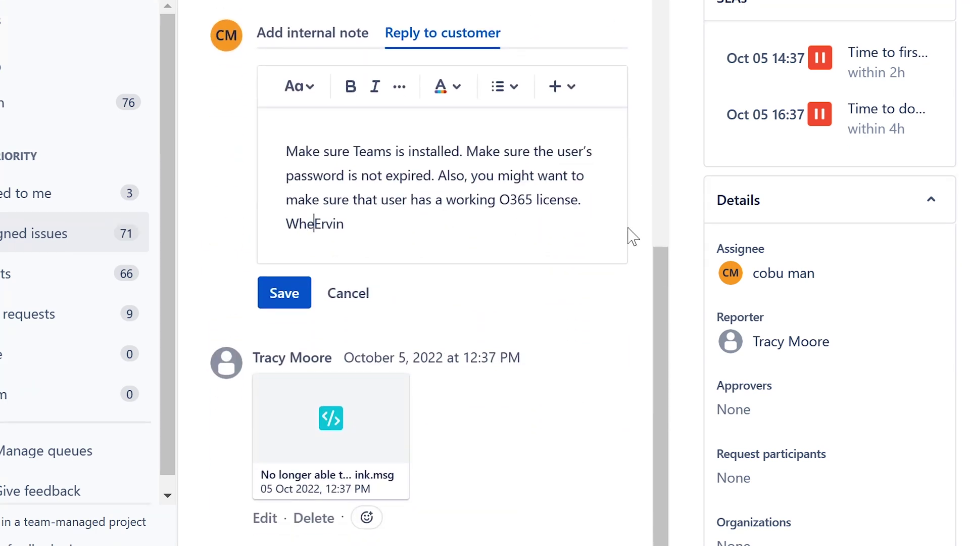
type("g meet")
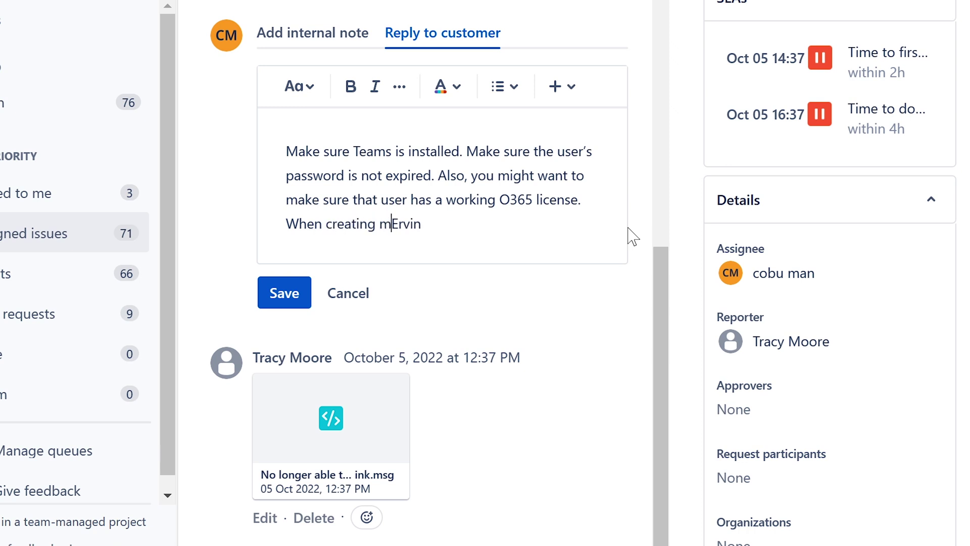
type("ings you c")
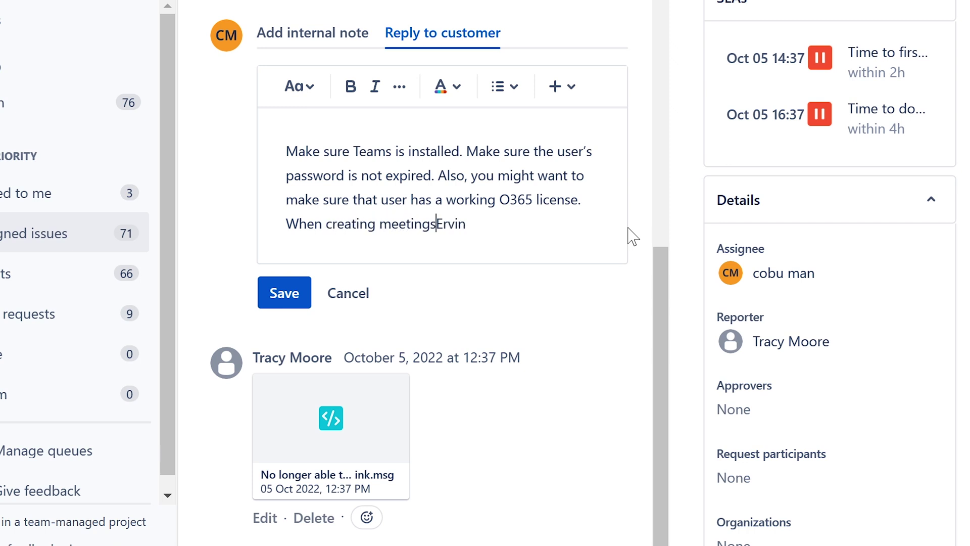
type("an ")
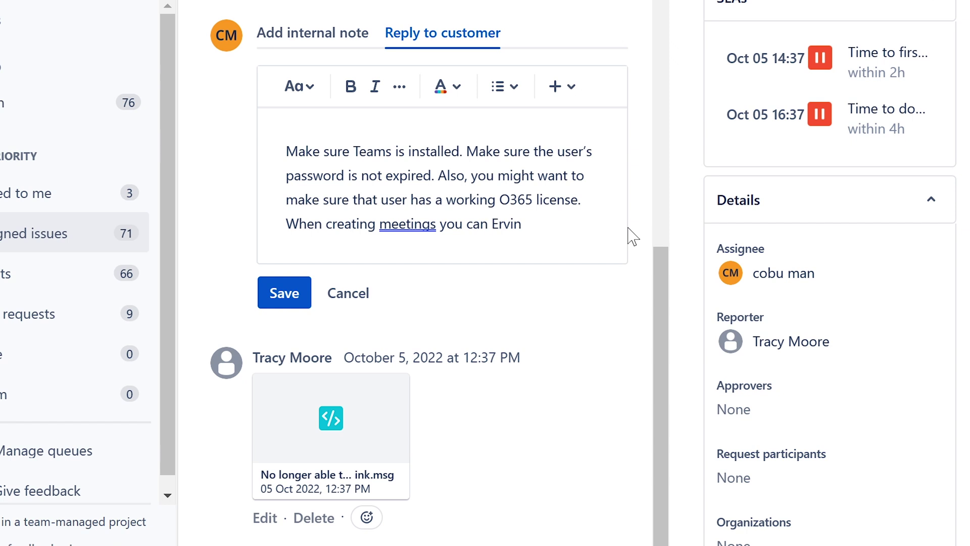
type("choose to co")
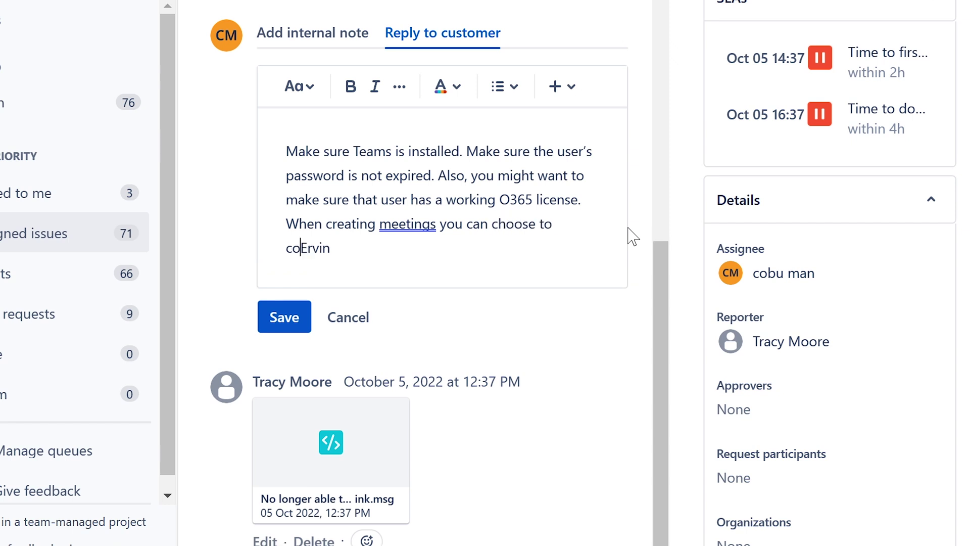
type("py the meeting i")
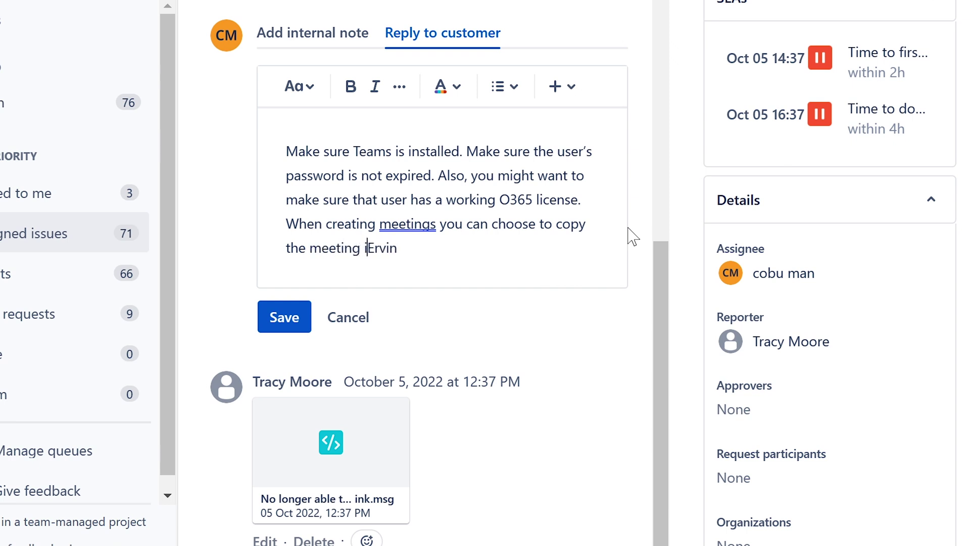
type("nfo and the")
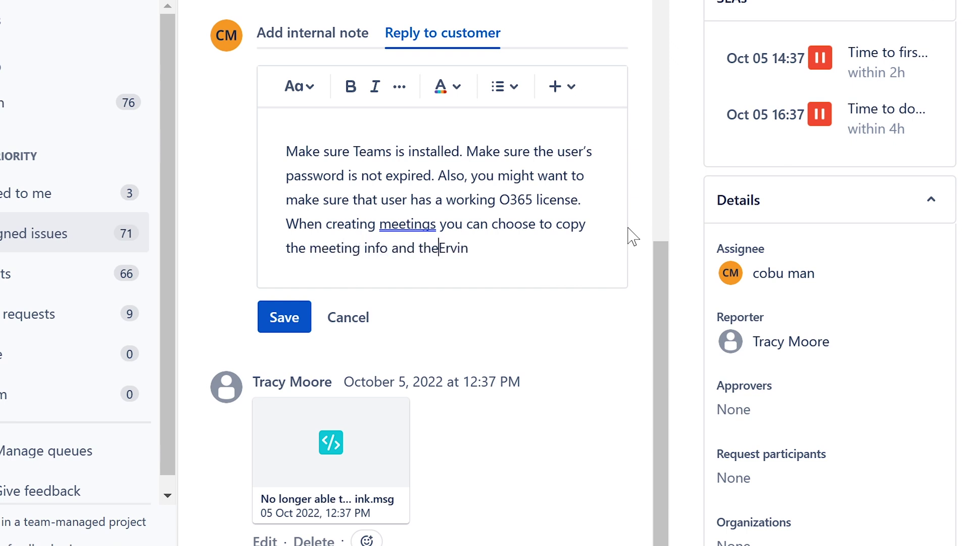
type("n send to ")
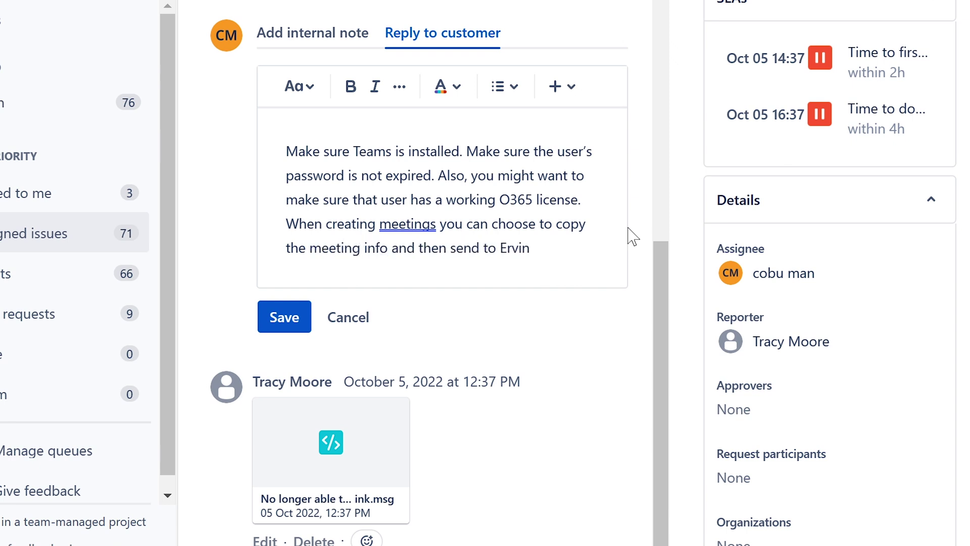
type("pa")
type("ti")
key("BackSpace")
key("BackSpace")
type("rticipane")
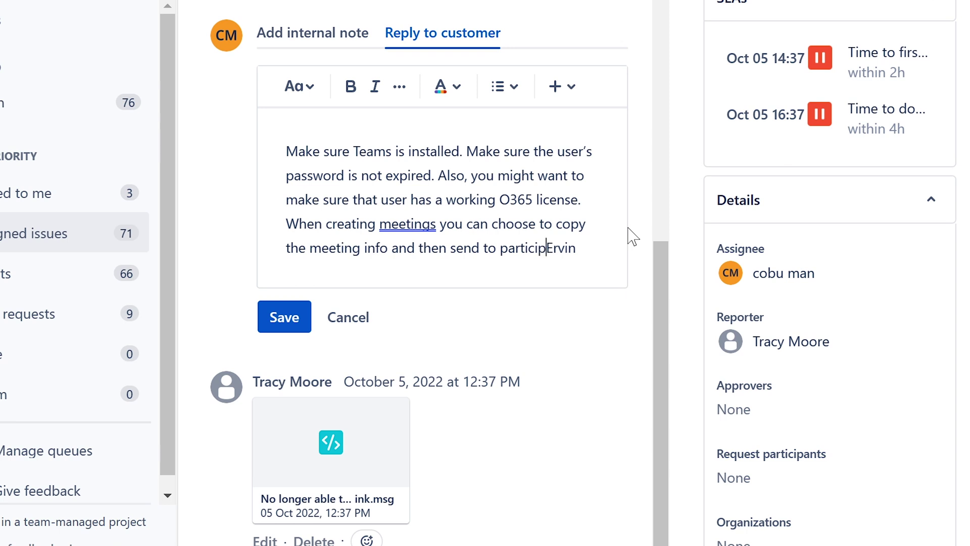
key("BackSpace")
type("ts")
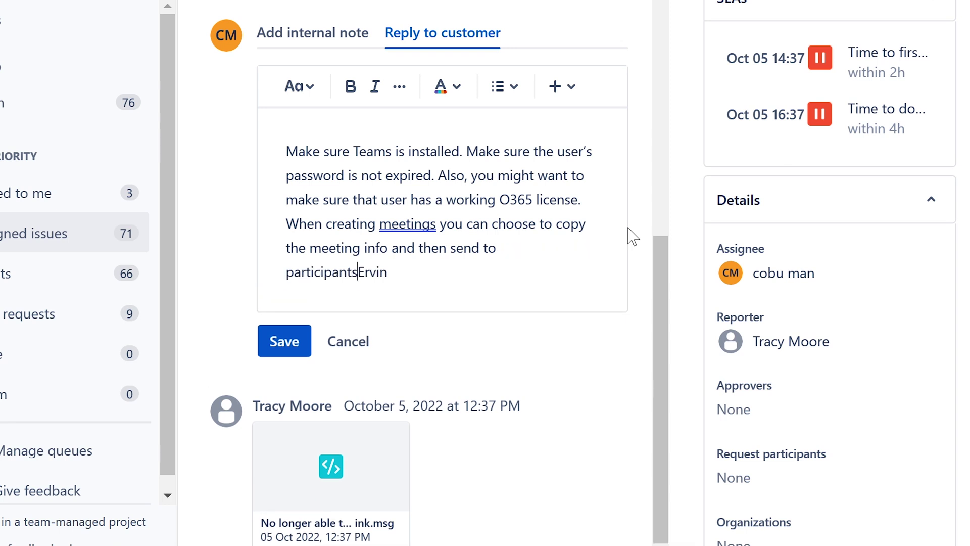
type(".")
key("Return")
Step: Add that otherwise a meeting should appear in the Outlook calendar, fixing typos, and save the reply
left_click(589, 241)
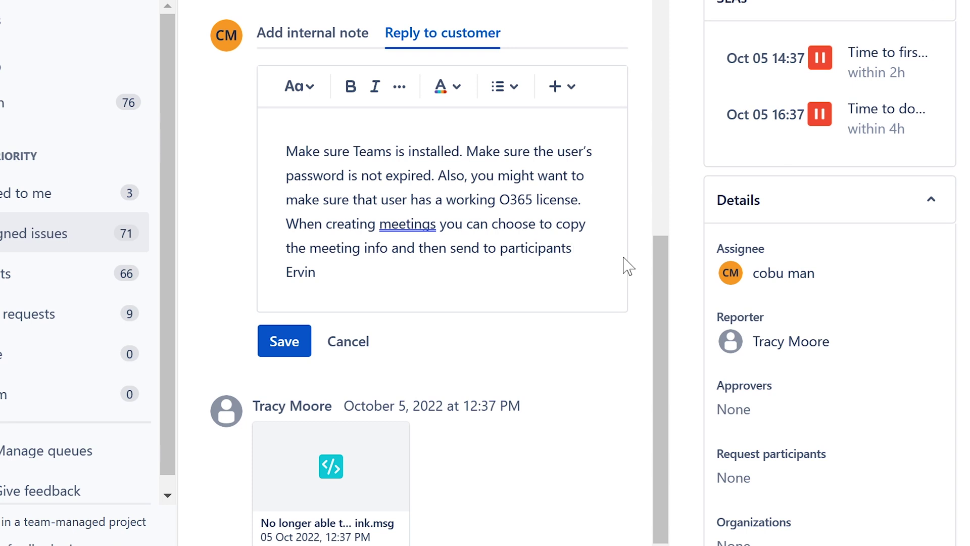
type("O")
key("BackSpace")
key("BackSpace")
key("BackSpace")
type("o")
type("therwi")
type("se you")
type("should see a ")
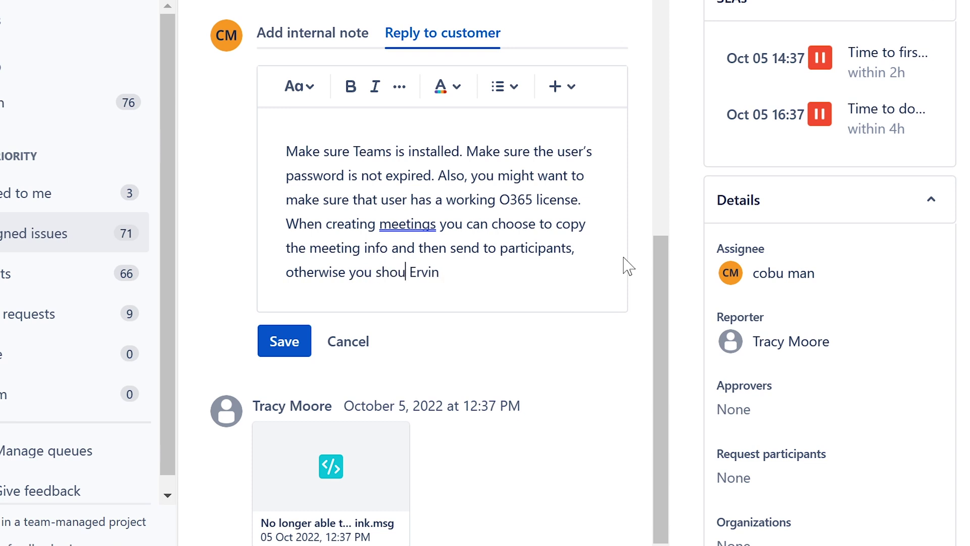
type("meeting creat")
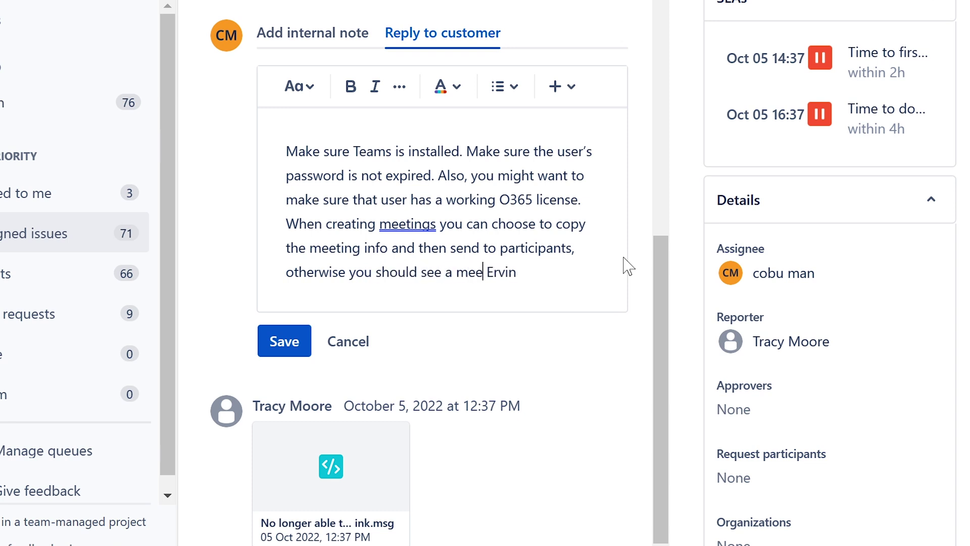
type("ing inside of y")
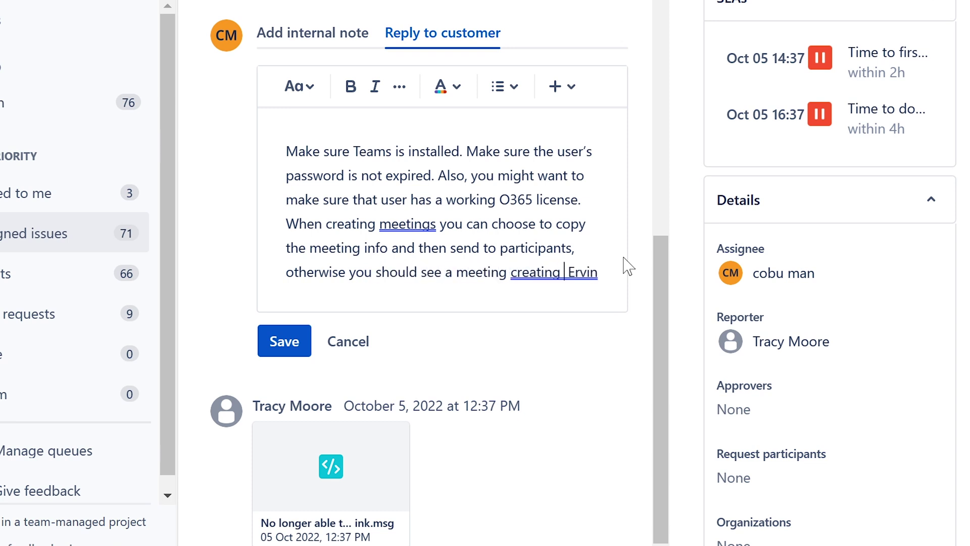
type("our ")
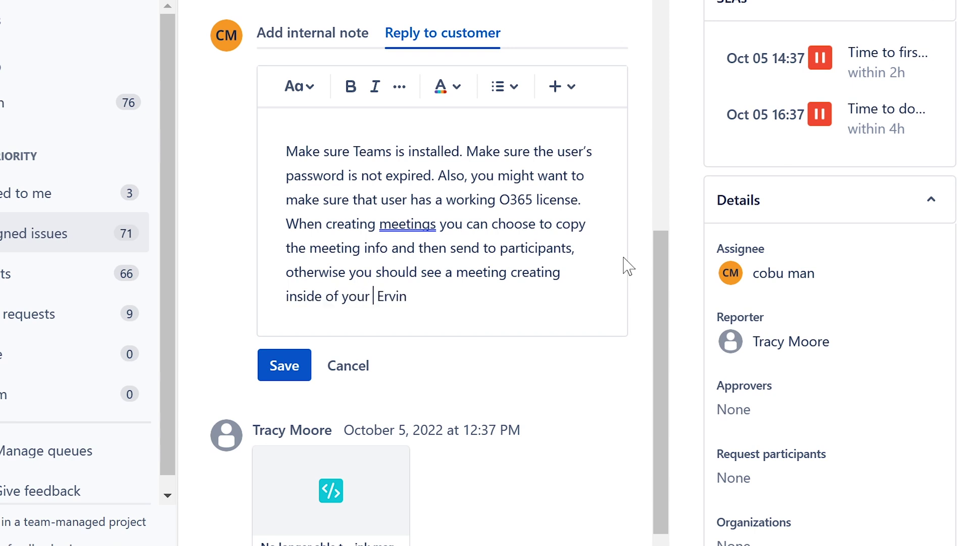
type("OU")
key("BackSpace")
type("utlook cale")
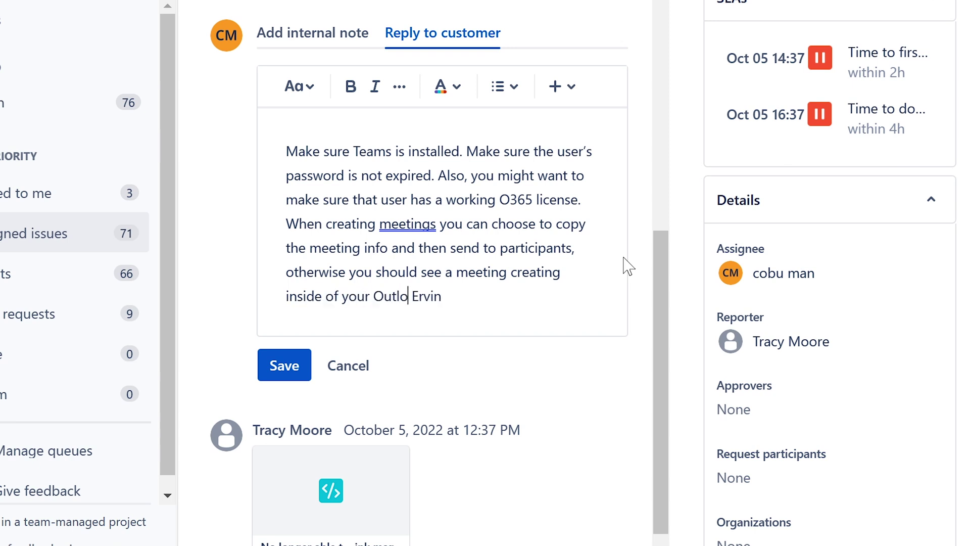
type("nder.")
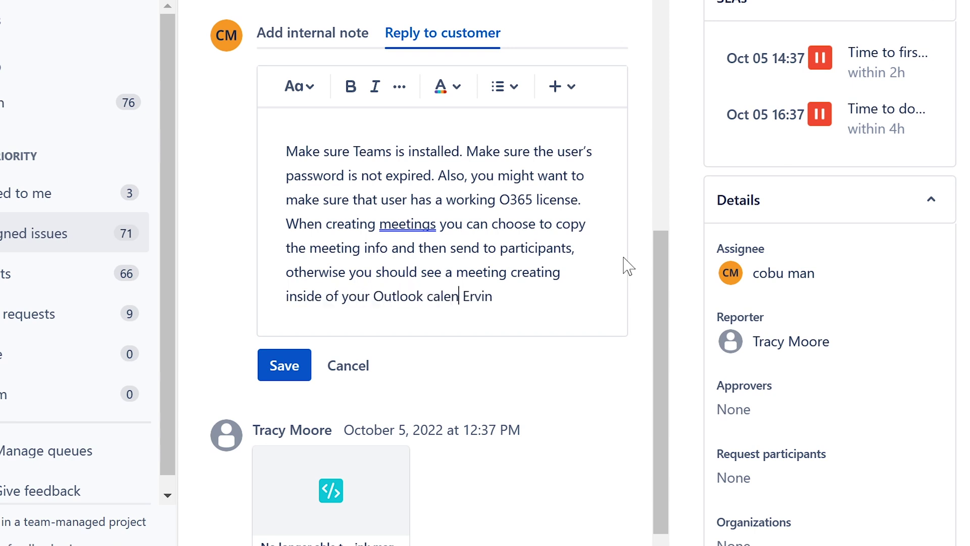
key("BackSpace")
key("BackSpace")
key("BackSpace")
key("BackSpace")
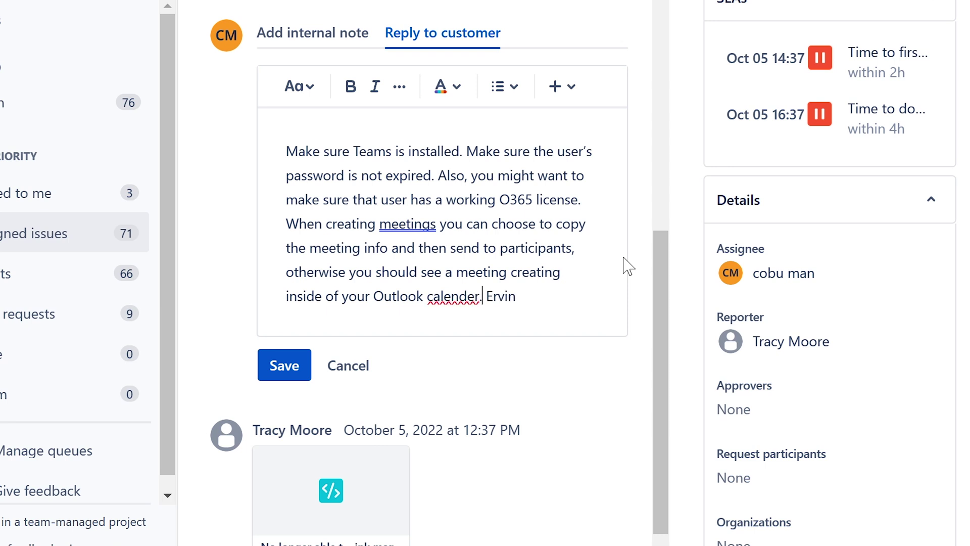
type("ar/")
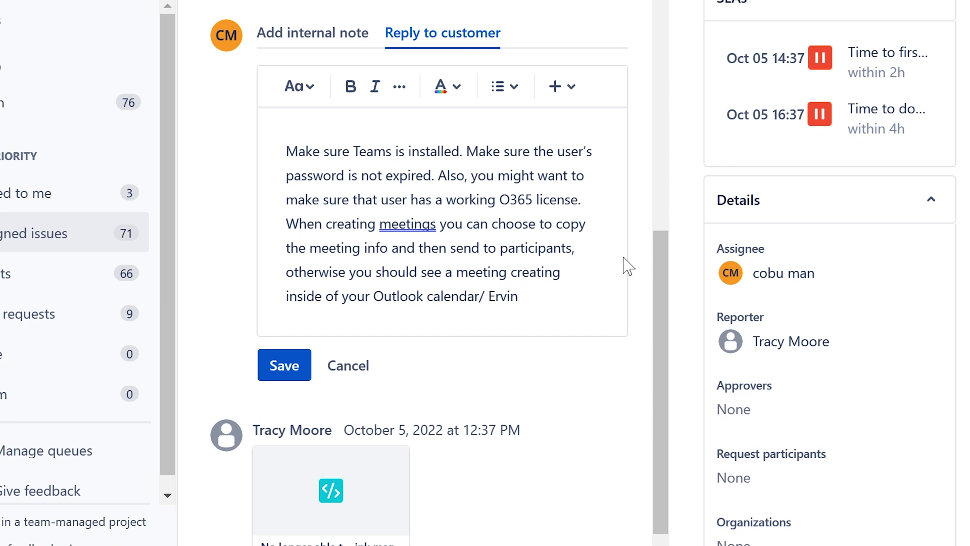
key("BackSpace")
type(".")
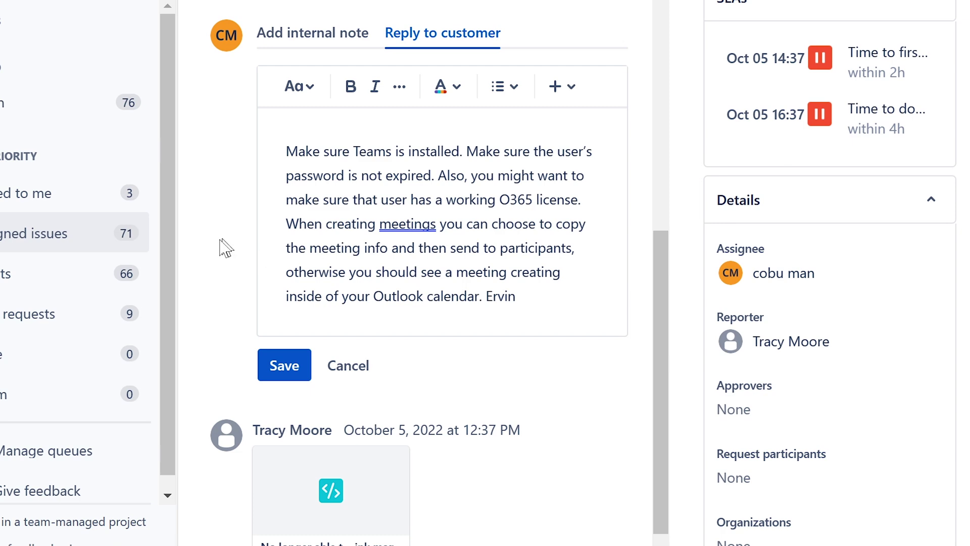
left_click(276, 365)
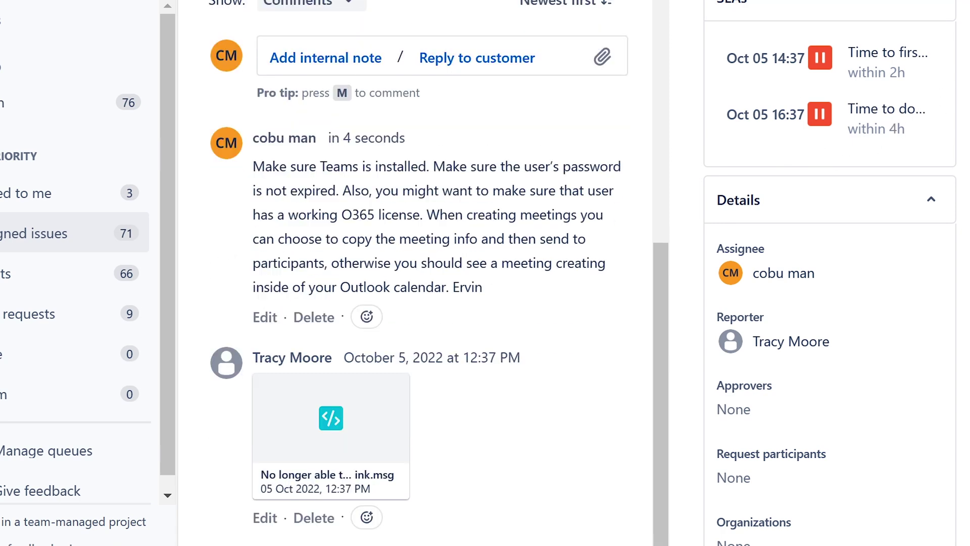
left_click(809, 2)
key("Escape")
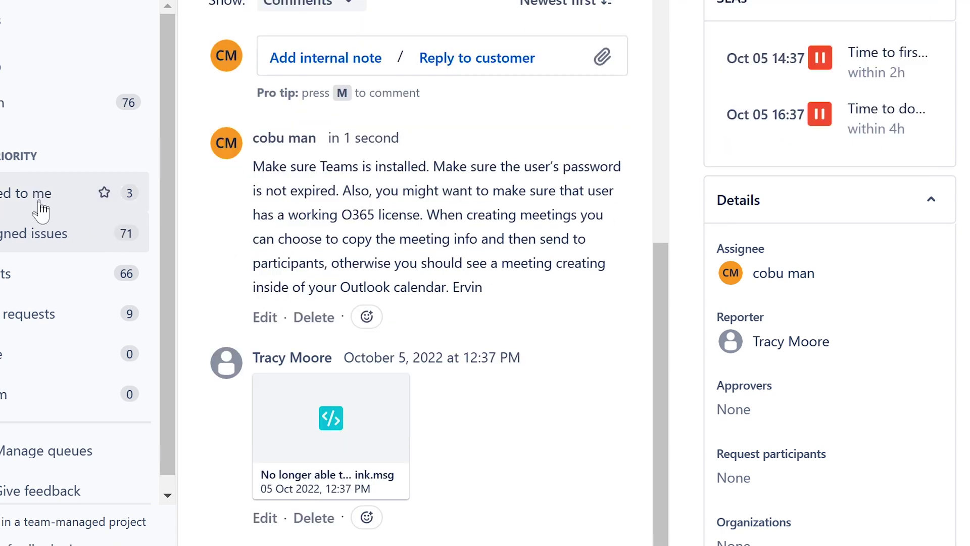
left_click(21, 230)
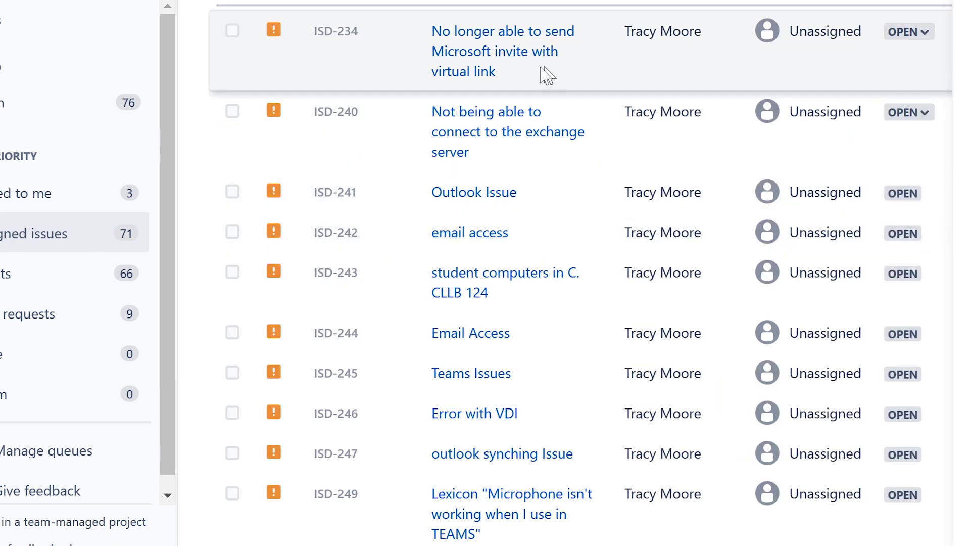
left_click(457, 56)
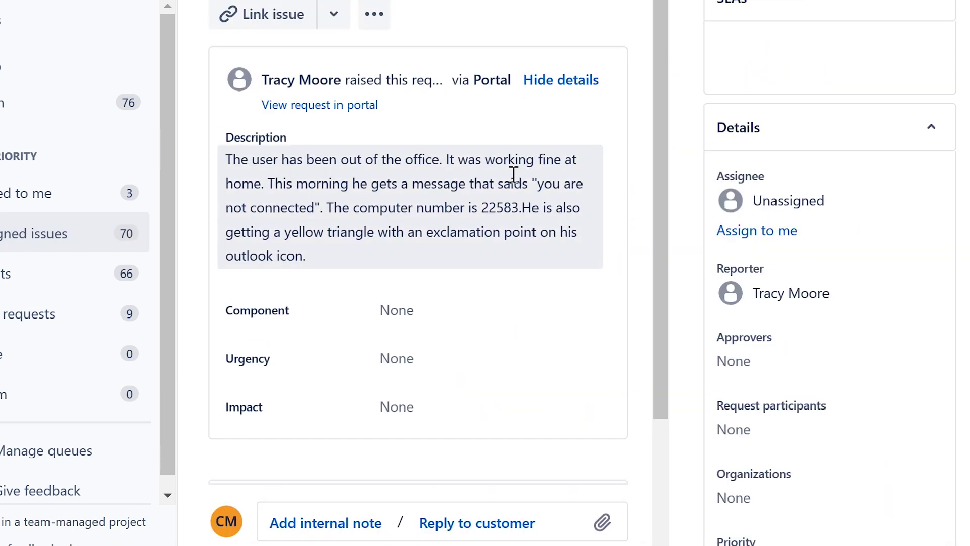
left_click(740, 303)
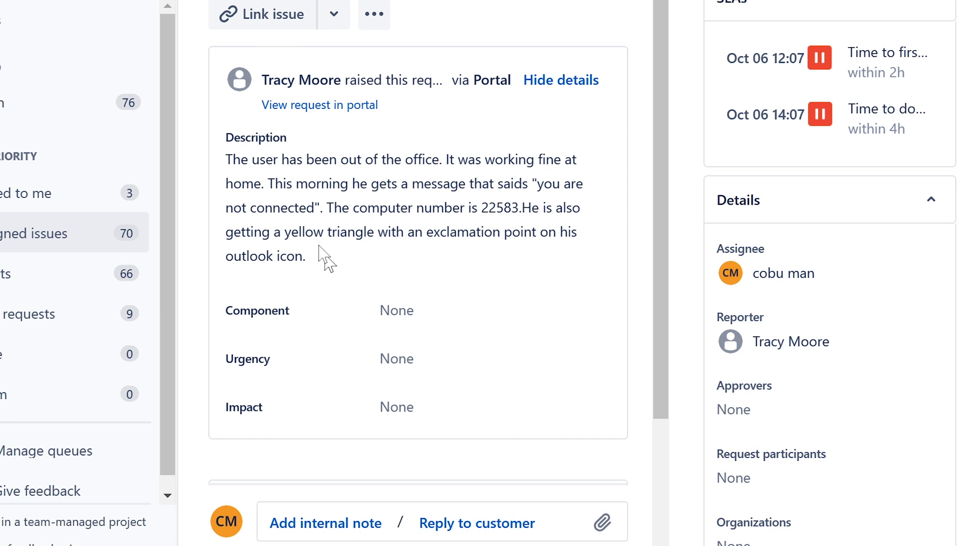
left_click_drag(226, 158, 540, 230)
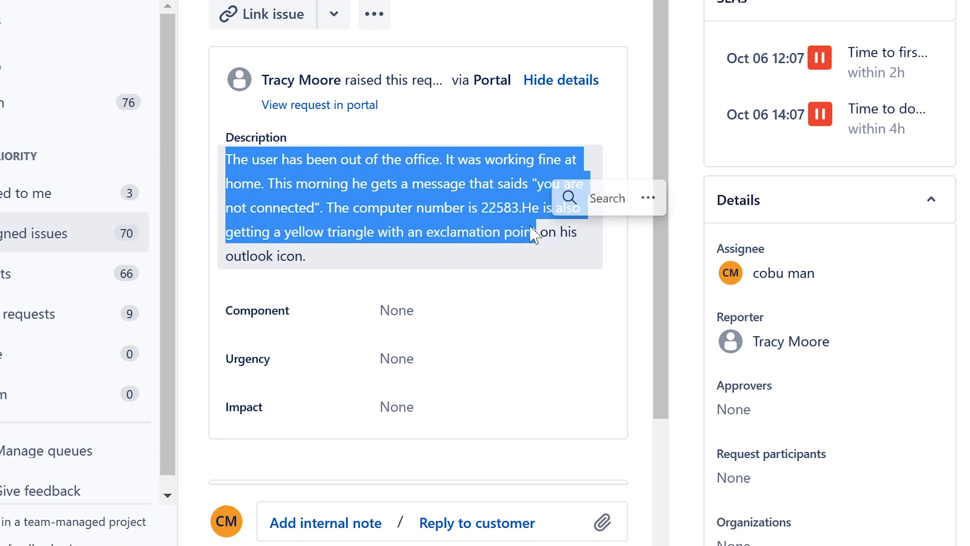
left_click(484, 222)
left_click_drag(233, 230, 408, 286)
scroll(409, 285, "down", 3)
scroll(409, 285, "up", 3)
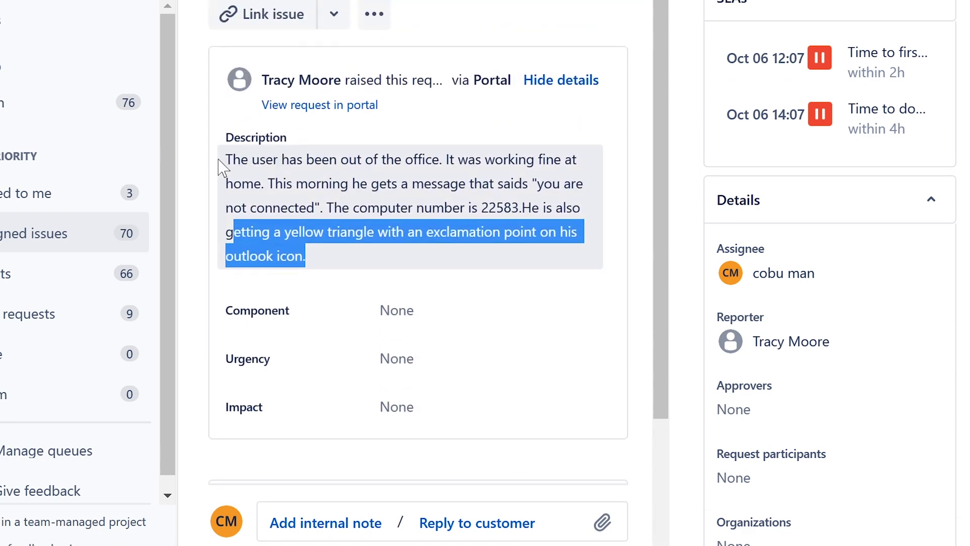
left_click_drag(224, 160, 448, 158)
left_click(447, 177)
scroll(446, 177, "down", 3)
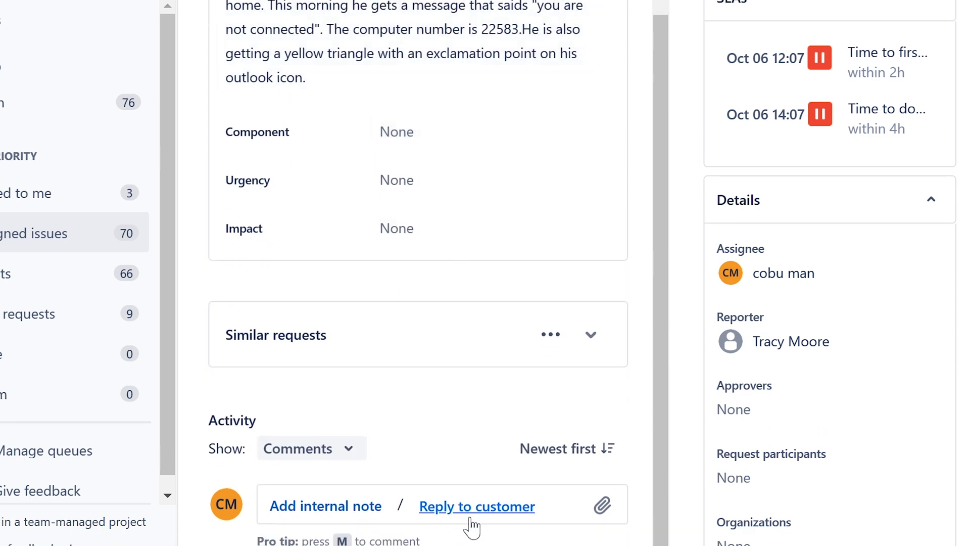
Step: Start a customer reply advising a VPN connection to the business network and checking password expiry
left_click(425, 509)
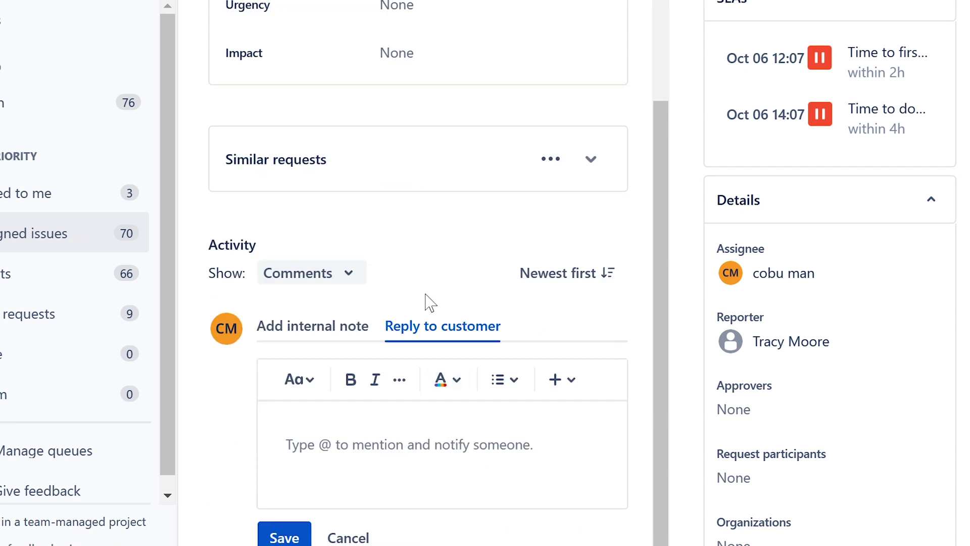
type("I")
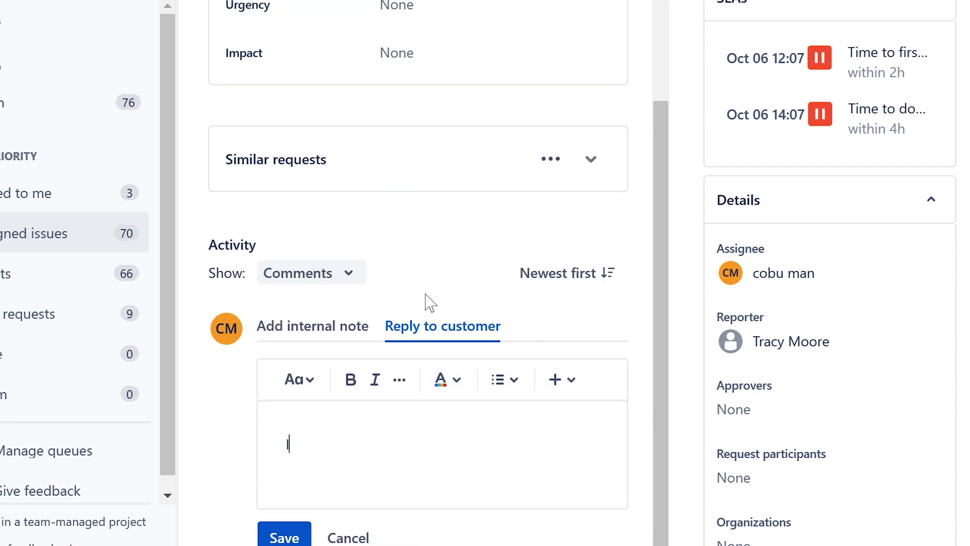
type("f use is working from home make sure that")
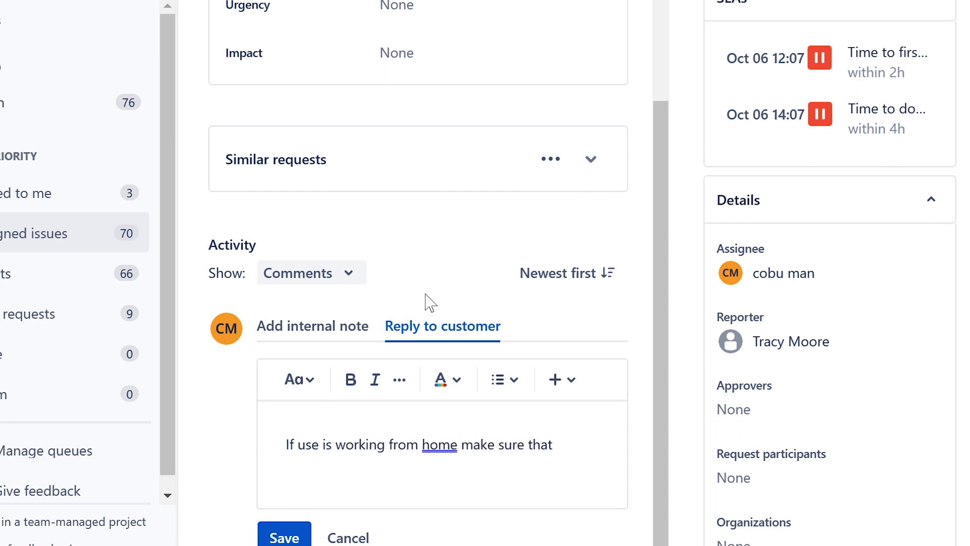
key("BackSpace")
key("BackSpace")
type("ey have VPN to the")
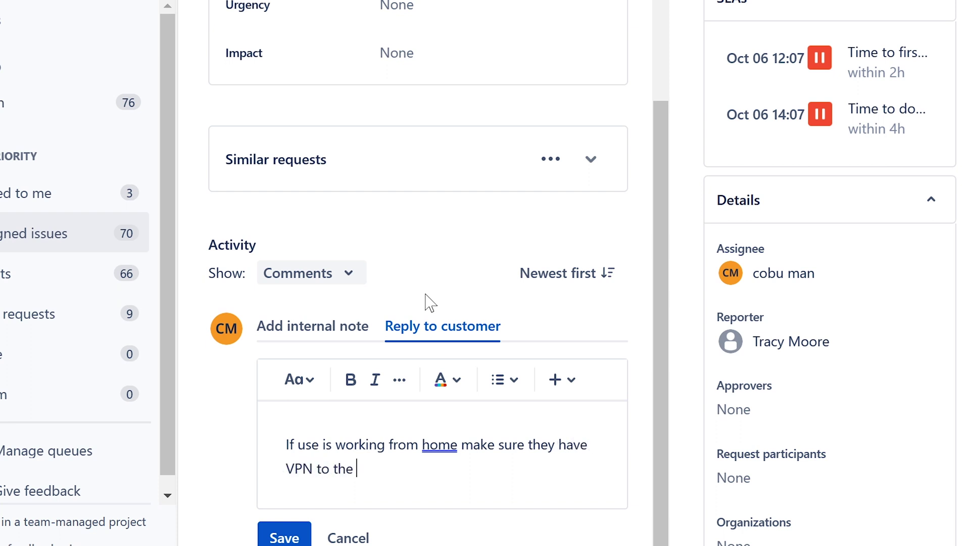
type(" co")
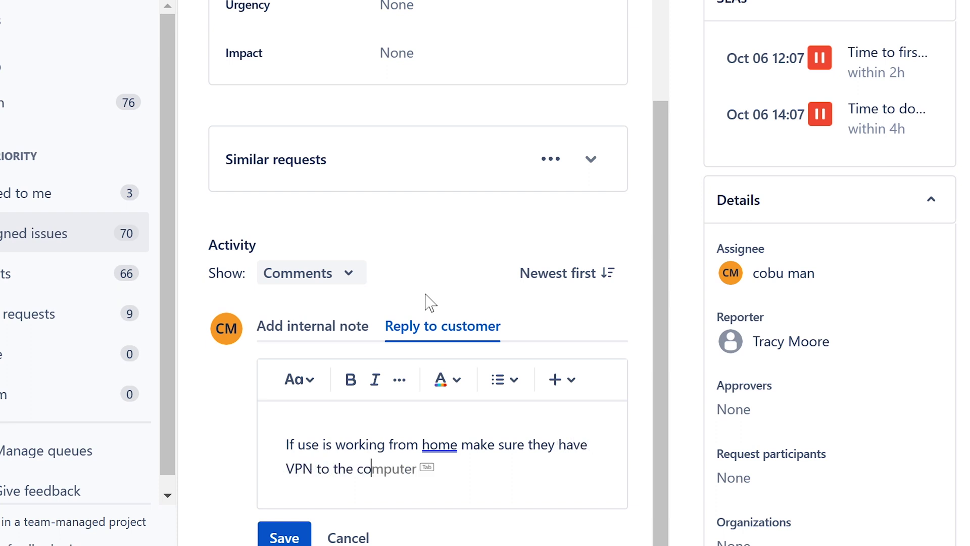
type("m")
key("BackSpace")
key("BackSpace")
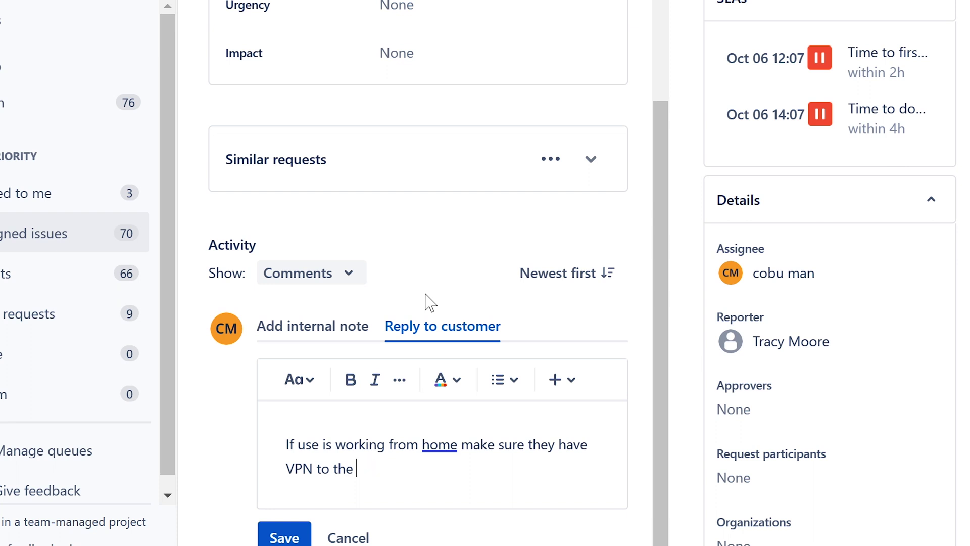
type("business ne")
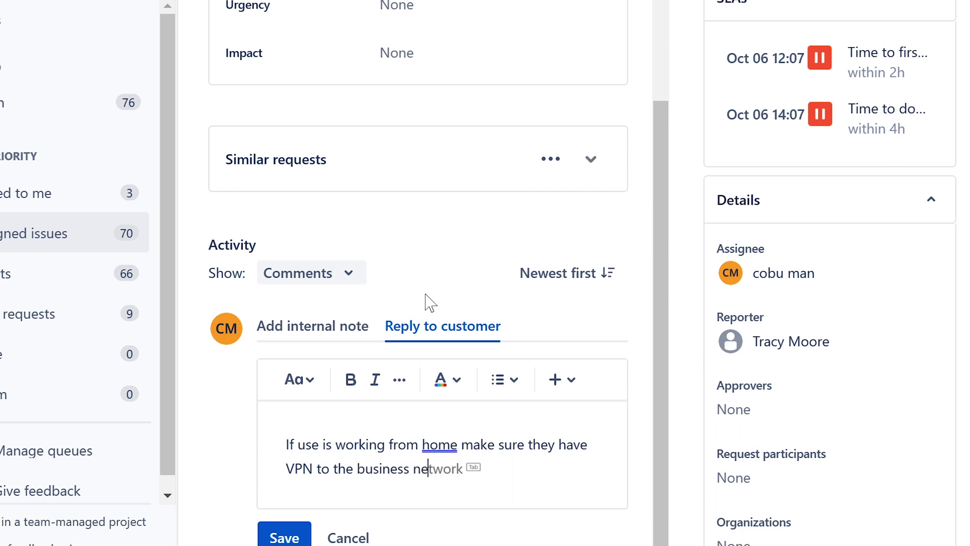
key("Tab")
type("c")
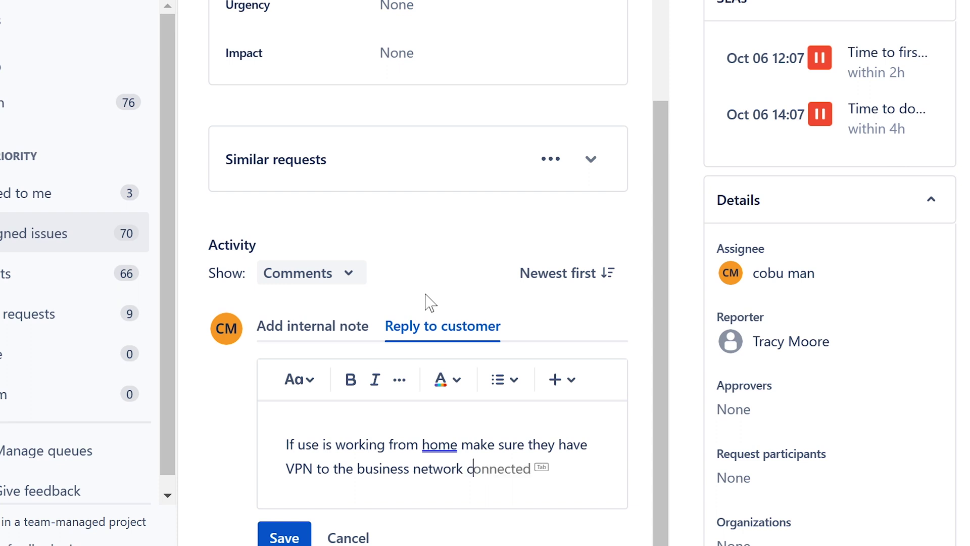
key("Tab")
type(". Otherwise make sure ")
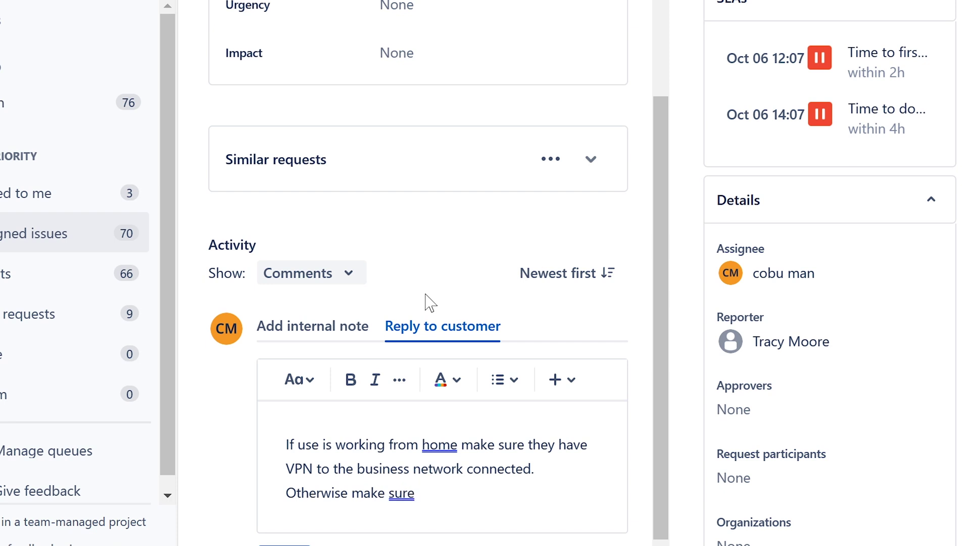
type("their pa")
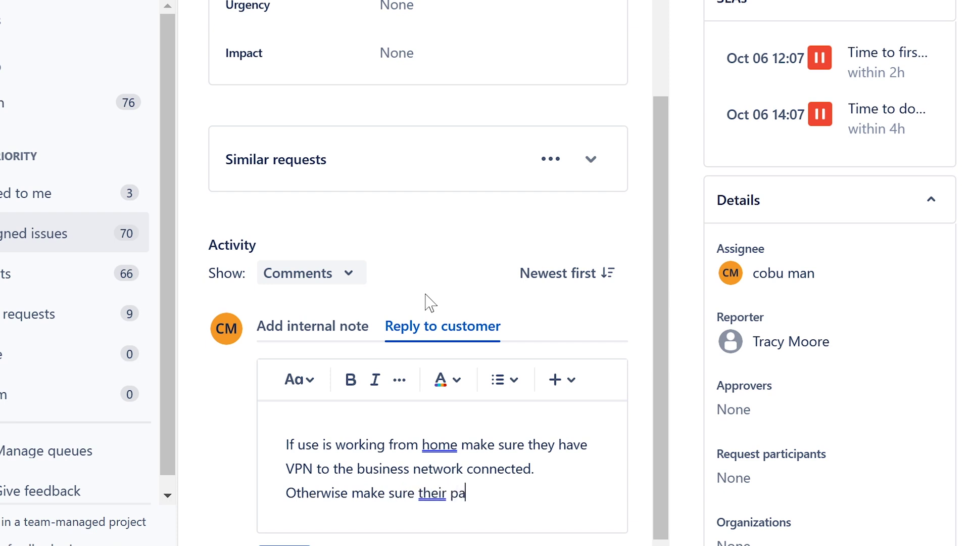
type("ssword is ")
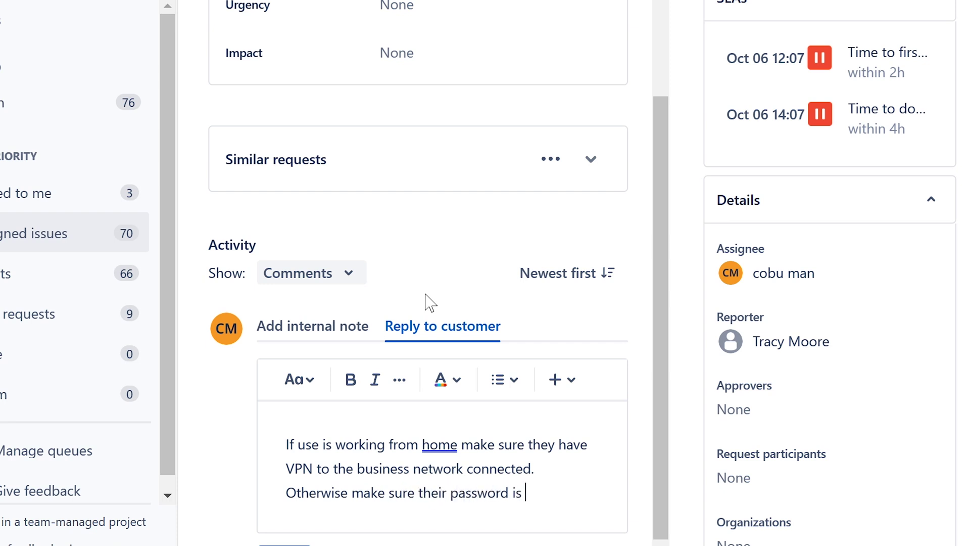
type("not expired and th")
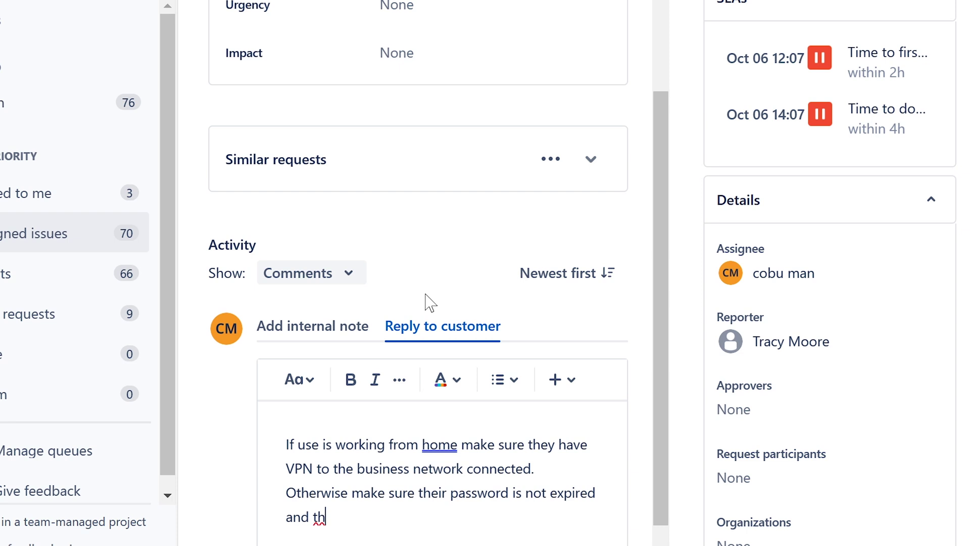
type("at they still ha")
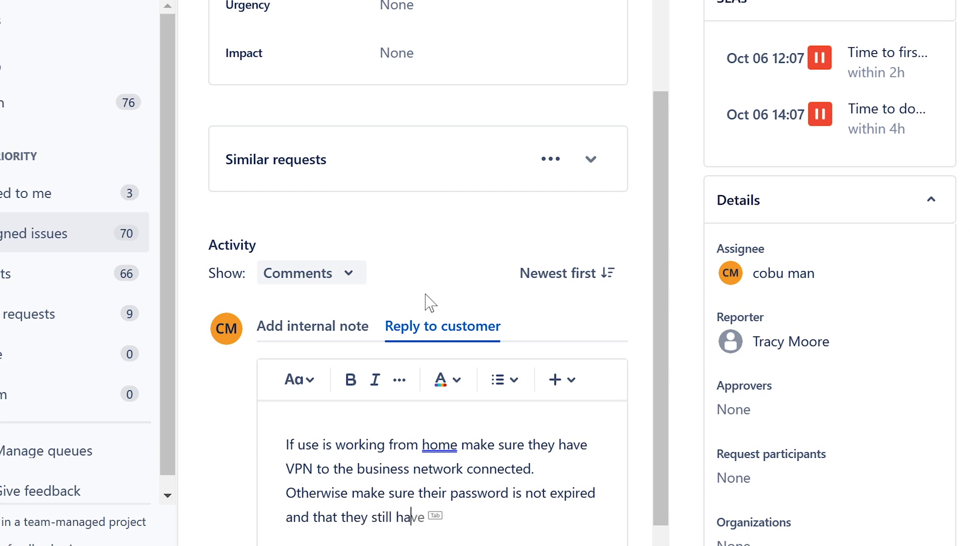
type("ve access to the domai")
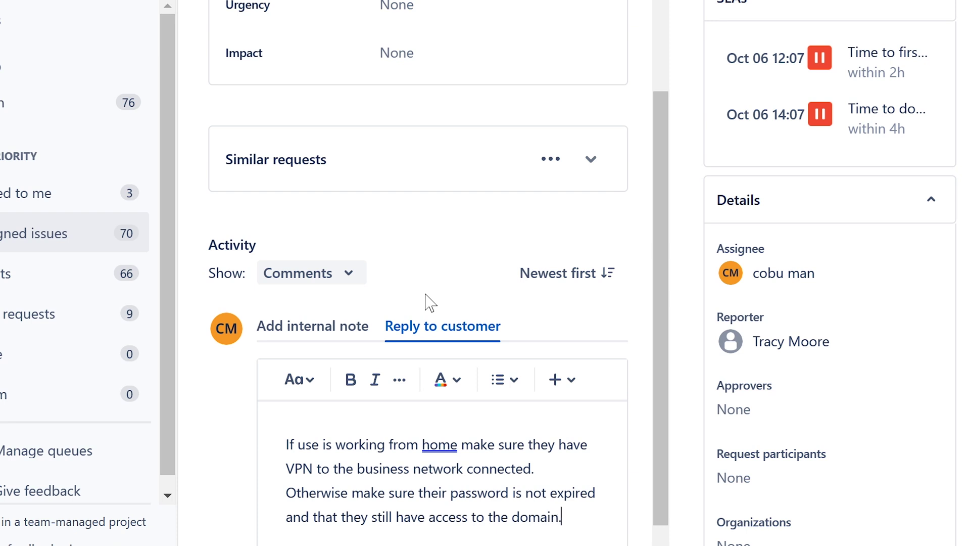
type("n.")
Step: Add a line to check the domain connection under system settings/name/domain, sign it, and post it
key("shift+Return")
type("Make s")
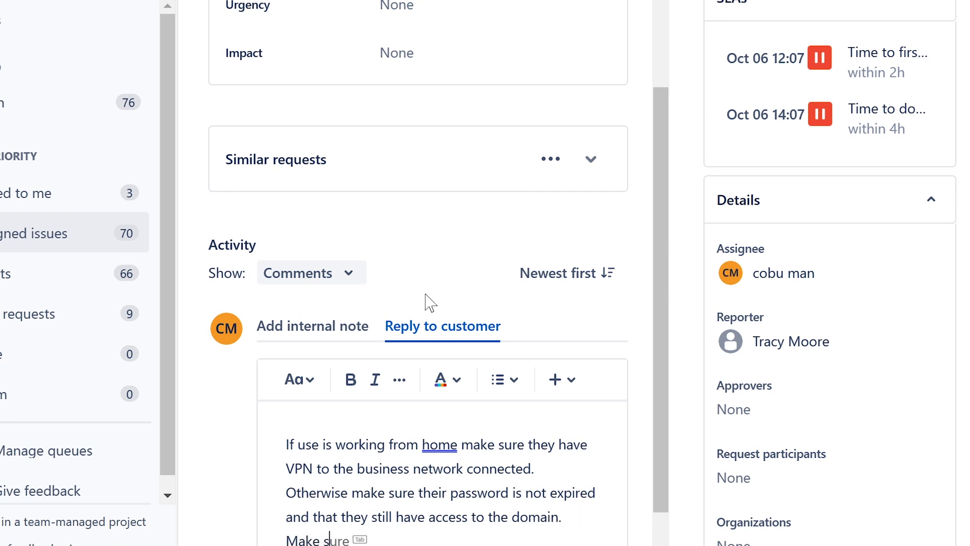
type("ure their comput")
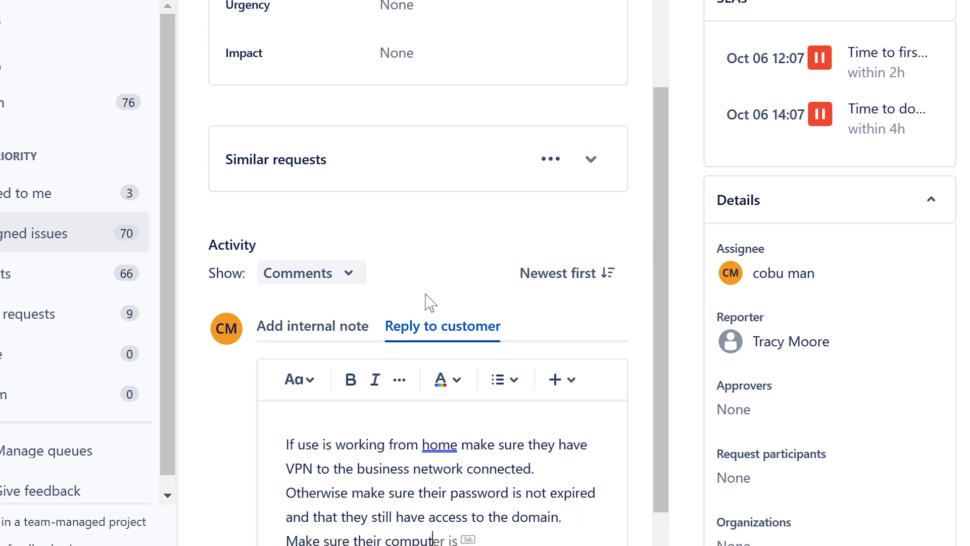
type("er is nco")
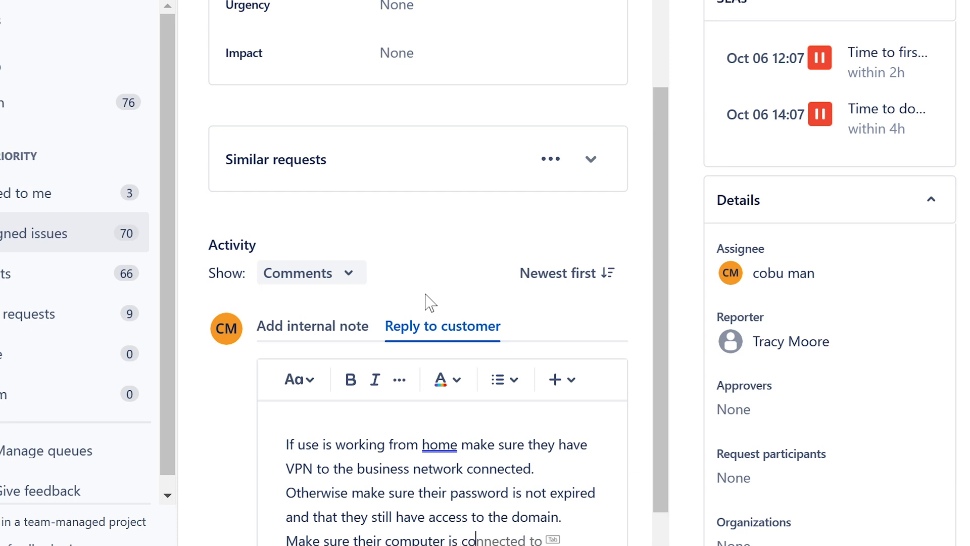
key("Tab")
type("to th")
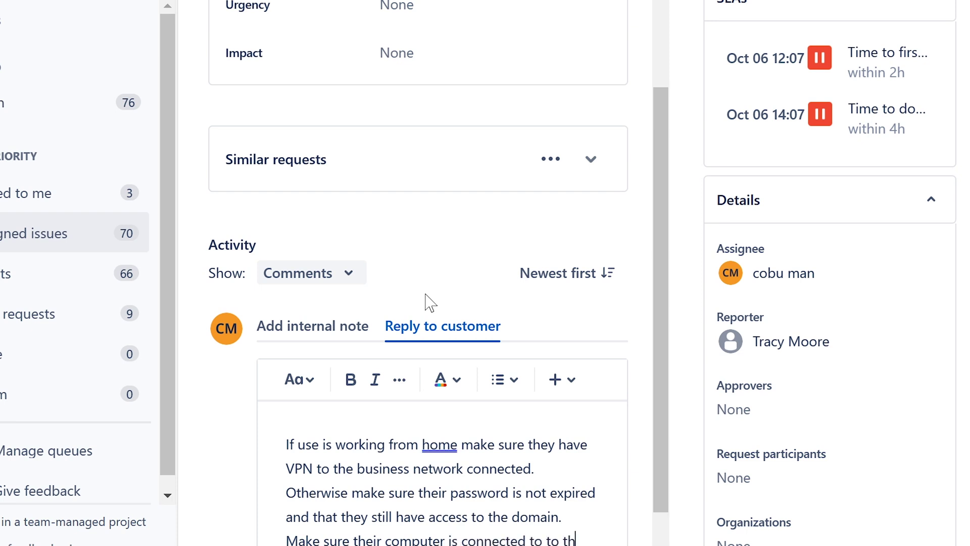
type("e domain.")
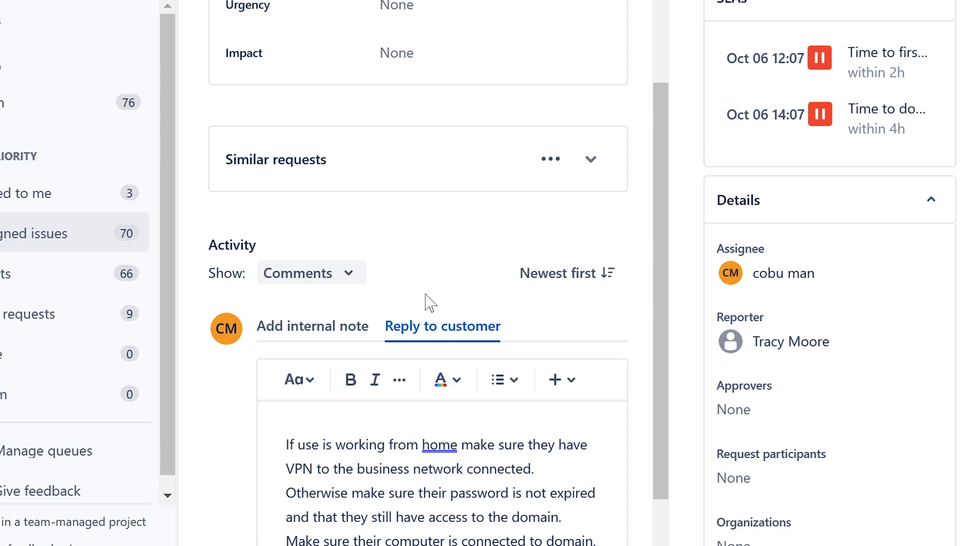
scroll(430, 303, "down", 2)
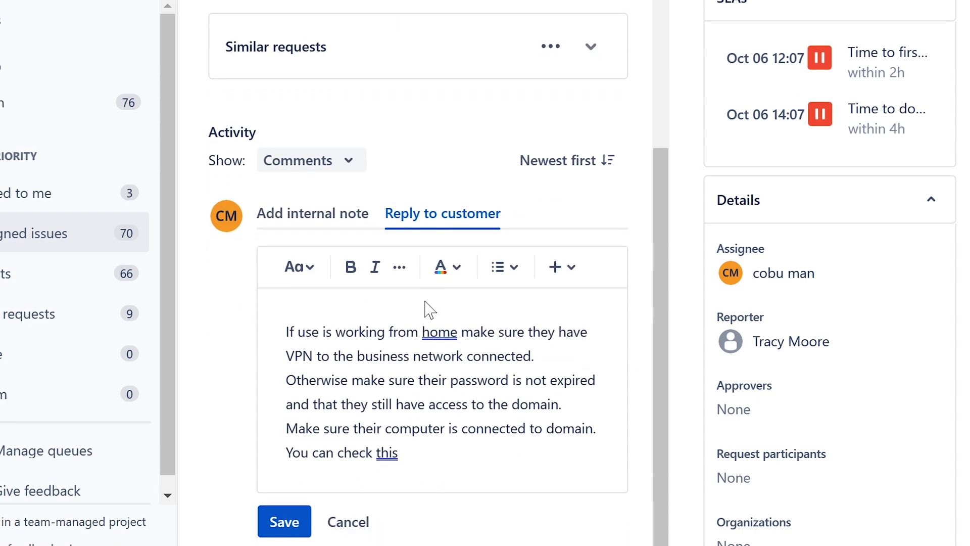
type("under")
key("BackSpace")
key("BackSpace")
key("BackSpace")
type("der system")
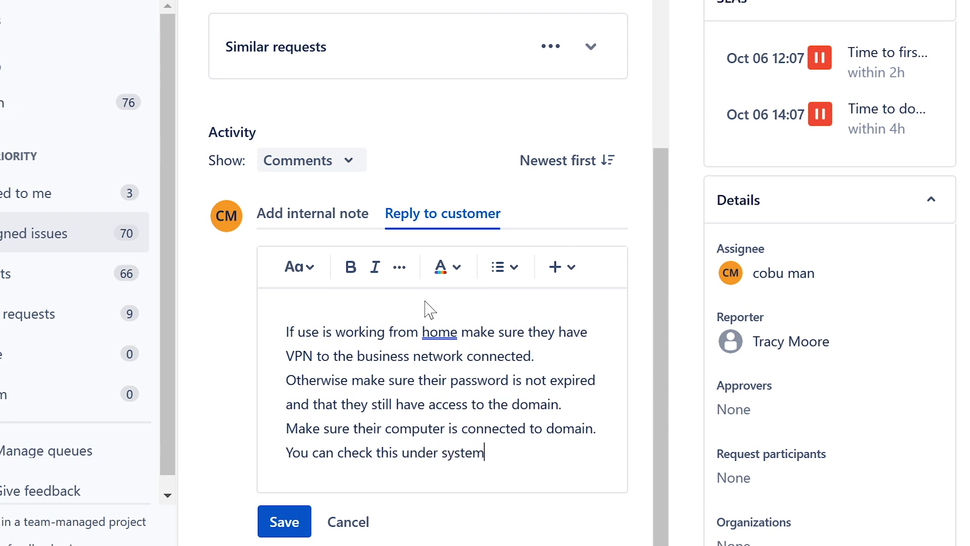
type(" settings/name")
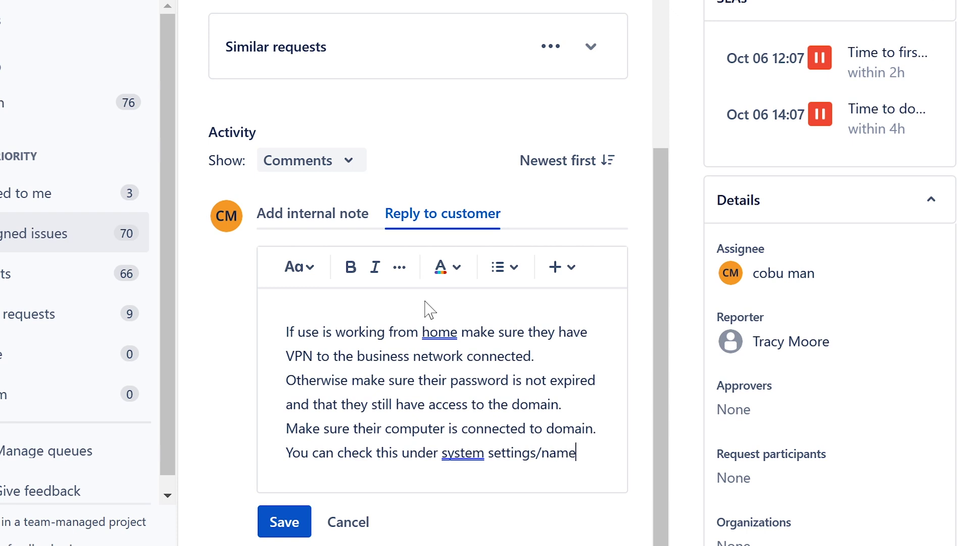
type("/domain")
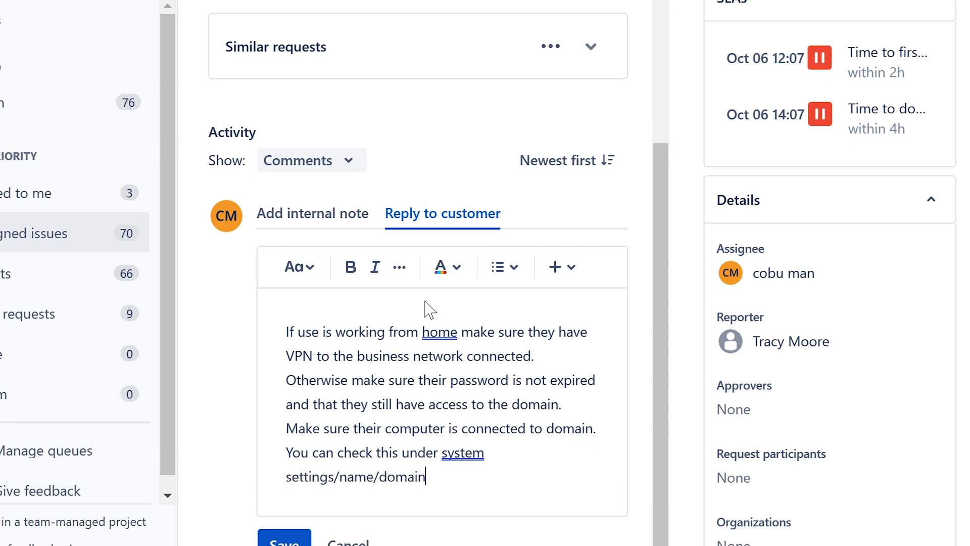
type(". Ervin")
key("ctrl+Return")
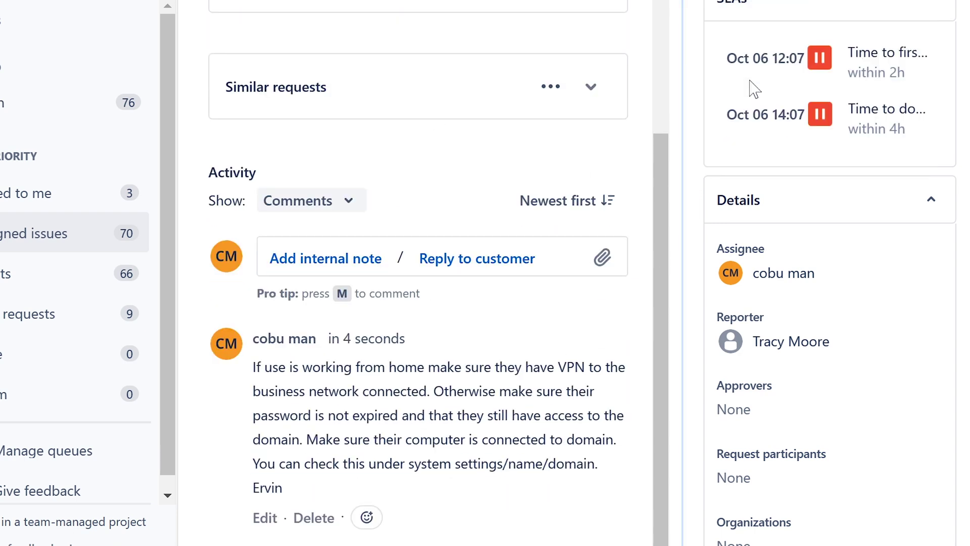
Step: Open the Outlook Issue request from the queue and assign it to yourself
left_click(20, 232)
left_click(489, 33)
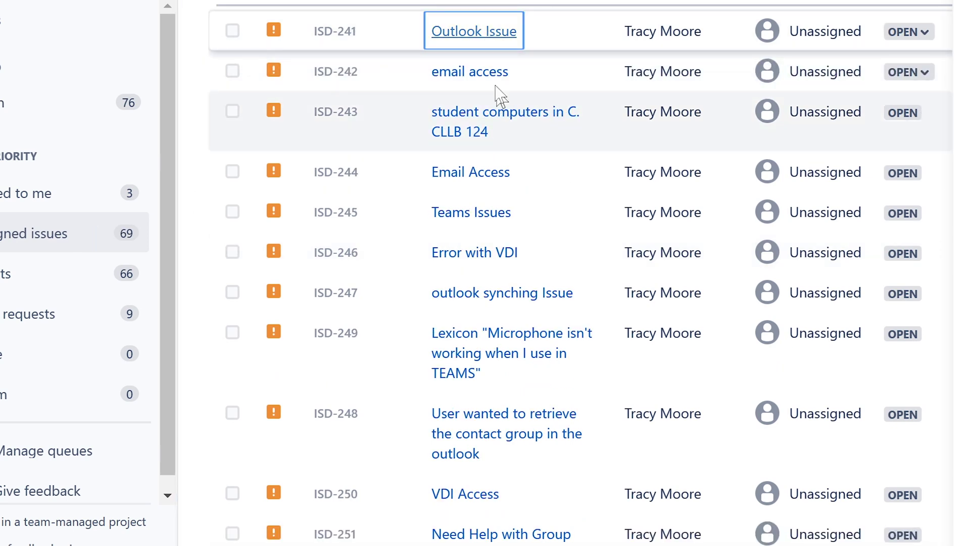
left_click(483, 33)
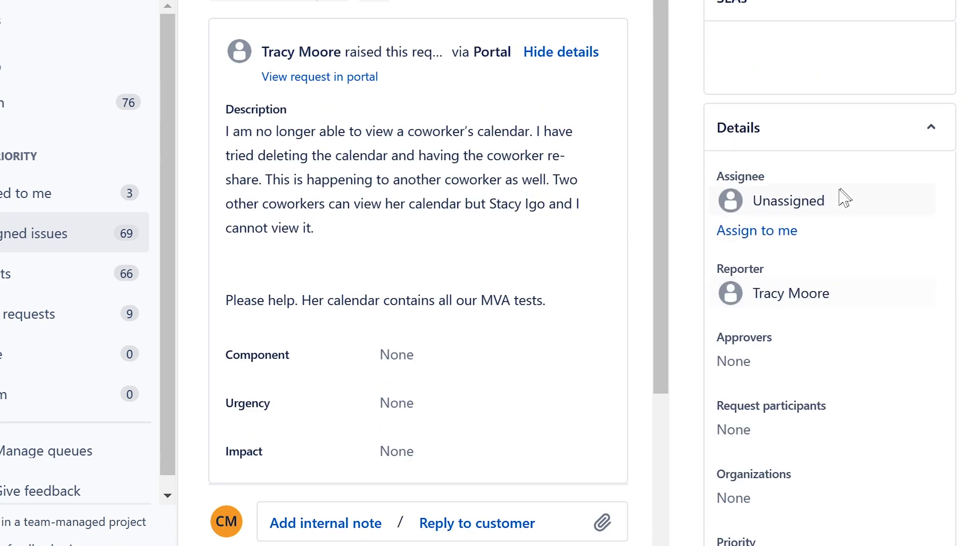
left_click(765, 305)
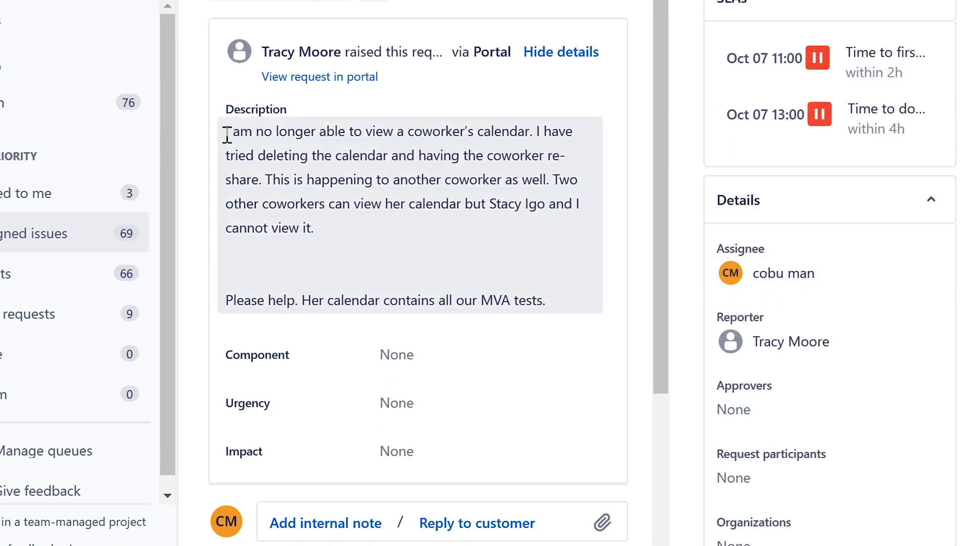
Step: Read through the request description, cancel the edit unchanged, and move down to Activity
left_click_drag(225, 132, 500, 182)
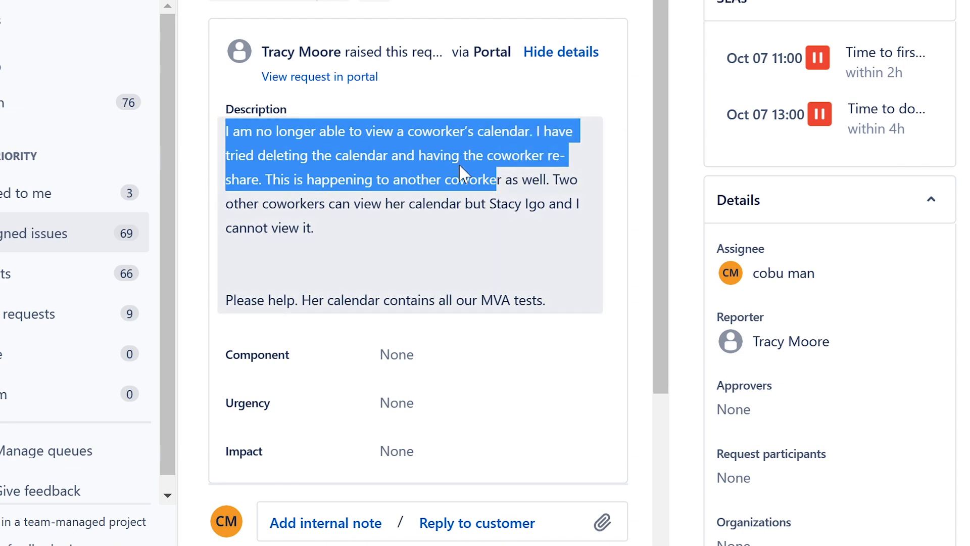
left_click(425, 163)
left_click_drag(268, 175, 444, 229)
left_click(385, 208)
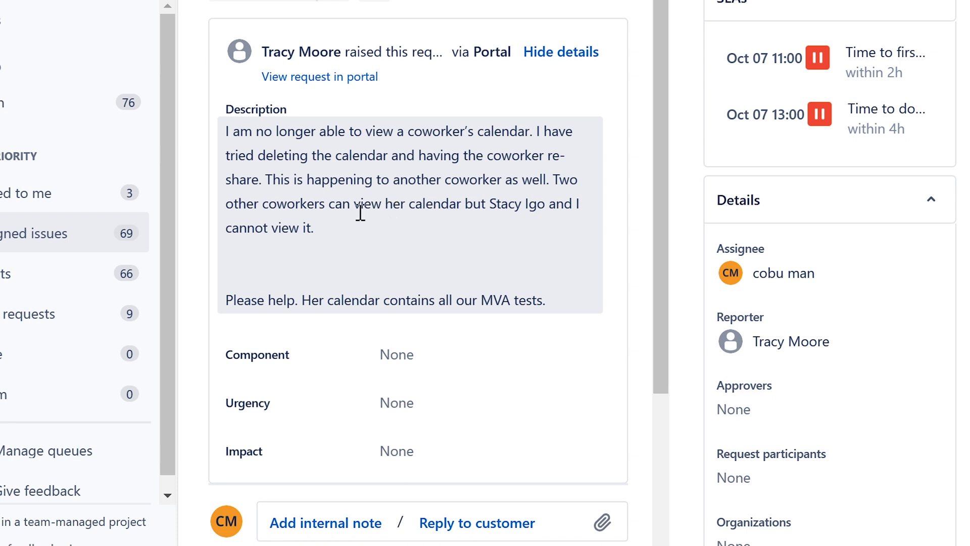
left_click(335, 225)
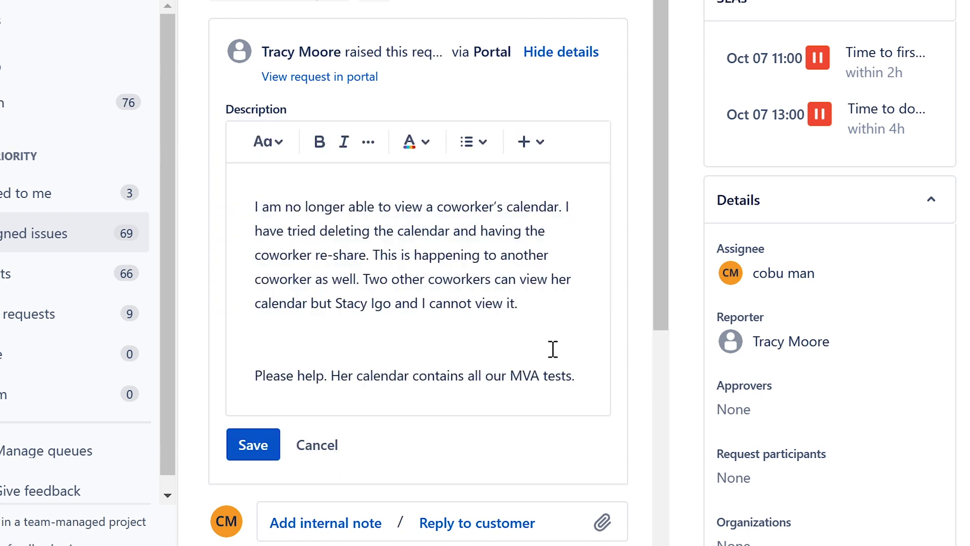
left_click(315, 445)
scroll(354, 384, "down", 5)
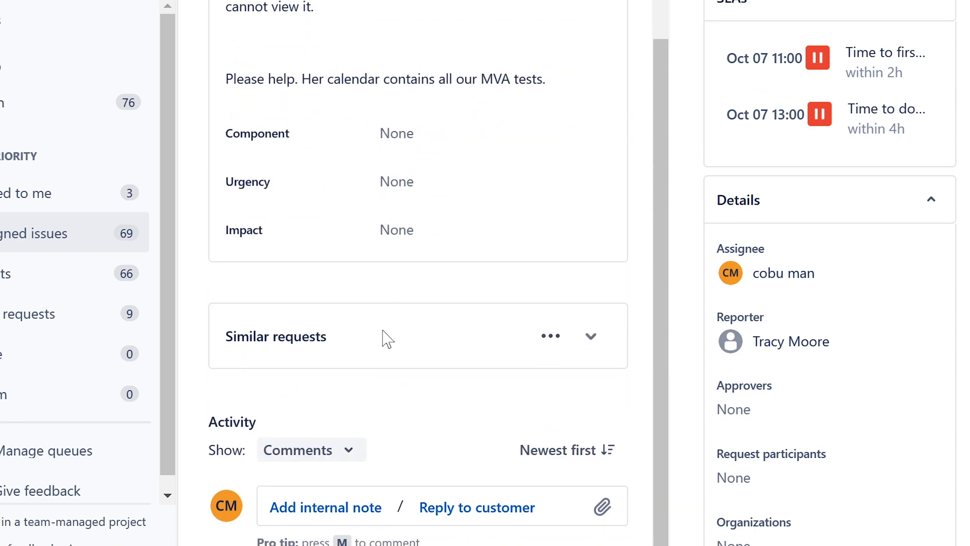
Step: Begin the reply saying the issue may be calendar delegation, correcting 'calendar' and 'delegation' spelling
left_click(498, 505)
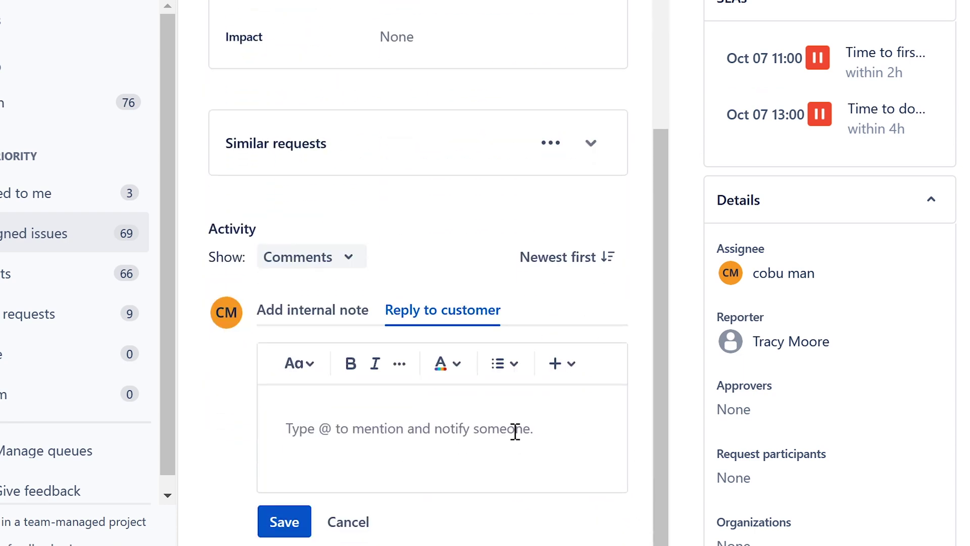
type("If")
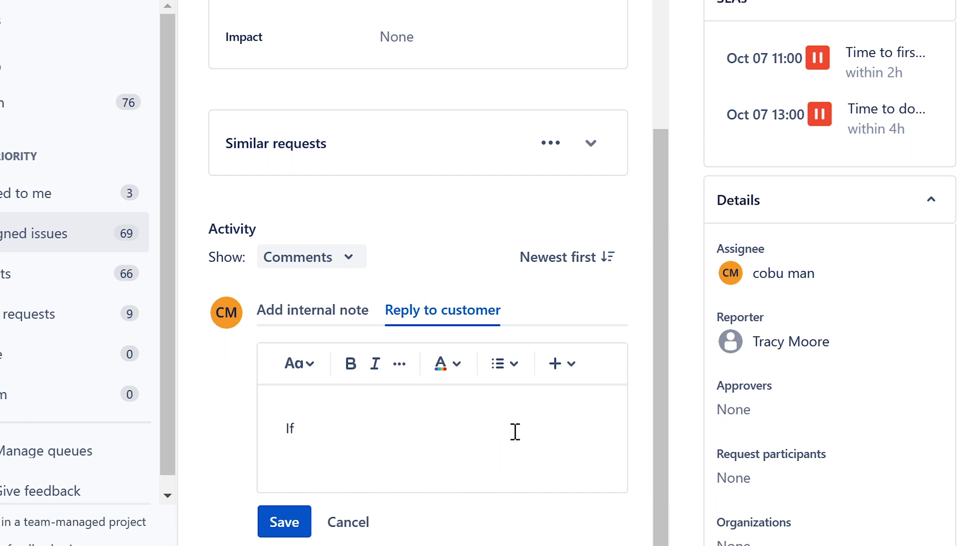
type(" the issue")
key("BackSpace")
key("BackSpace")
key("BackSpace")
key("BackSpace")
key("BackSpace")
key("BackSpace")
key("BackSpace")
key("BackSpace")
key("BackSpace")
key("BackSpace")
key("BackSpace")
key("BackSpace")
key("BackSpace")
key("BackSpace")
type("The issue may be re")
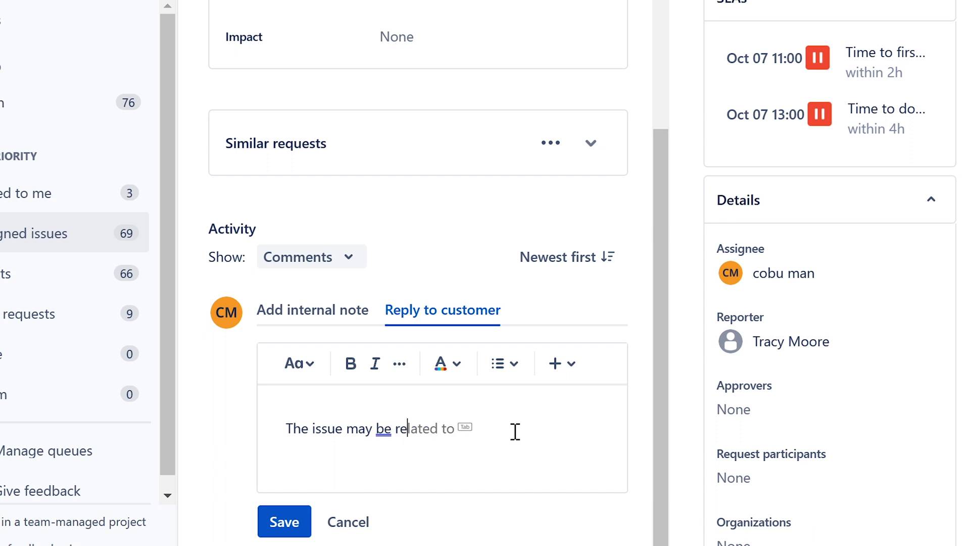
type("lated to cal")
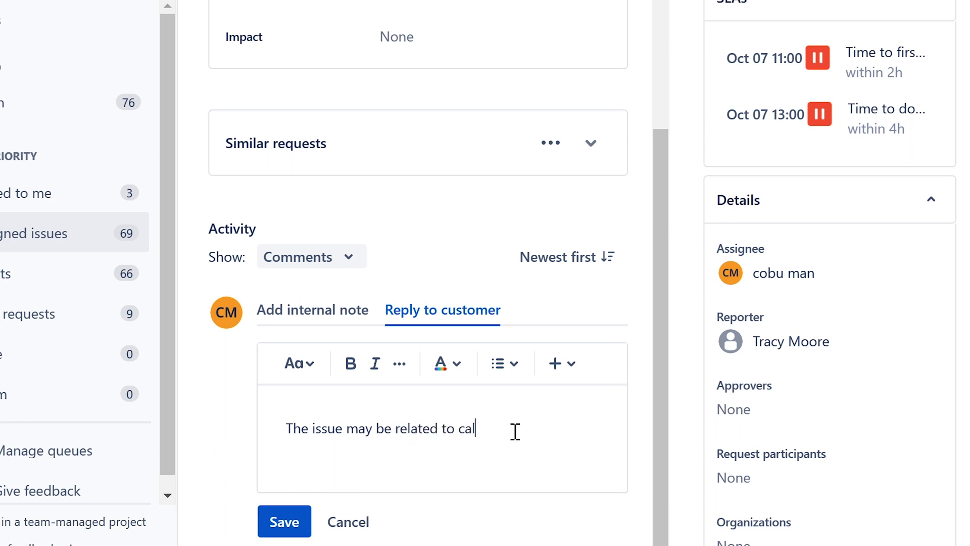
type("ender delagation")
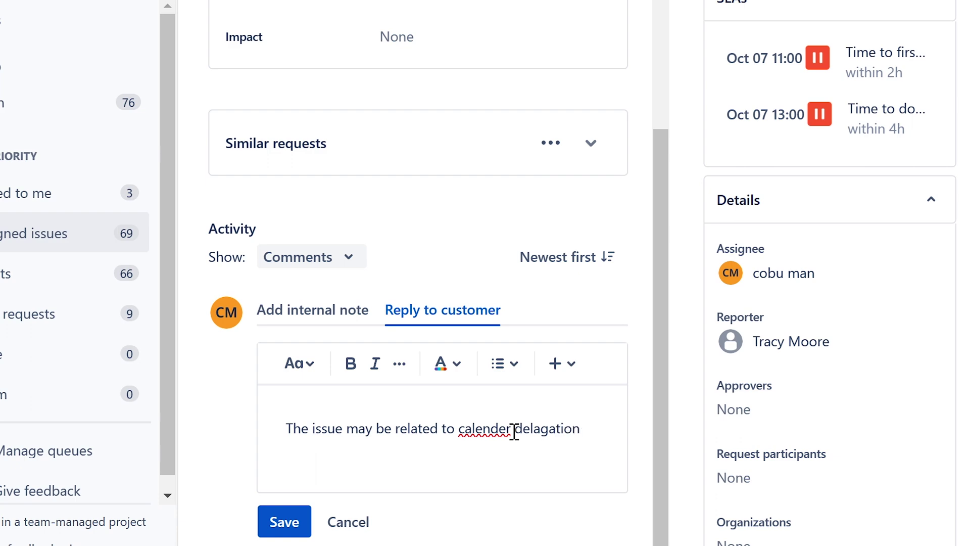
right_click(494, 427)
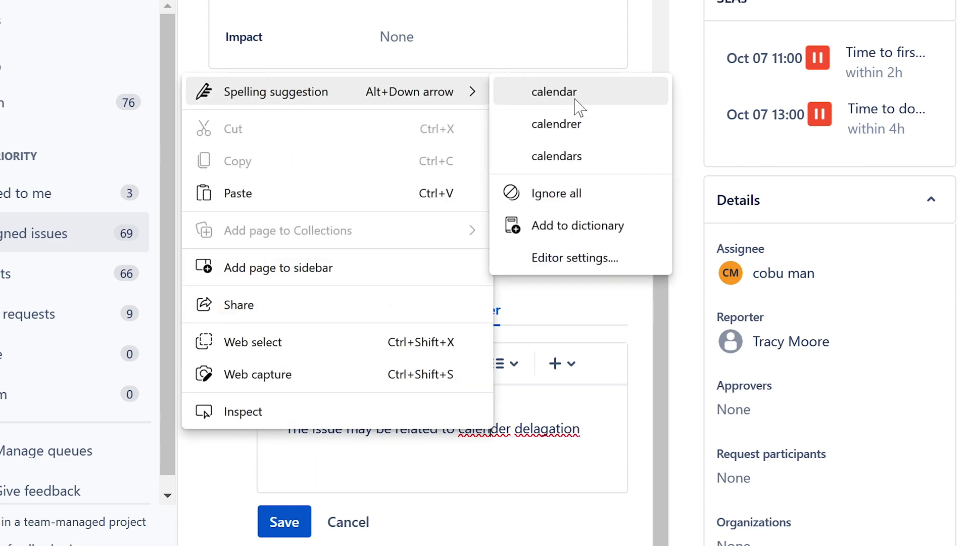
left_click(575, 99)
right_click(561, 427)
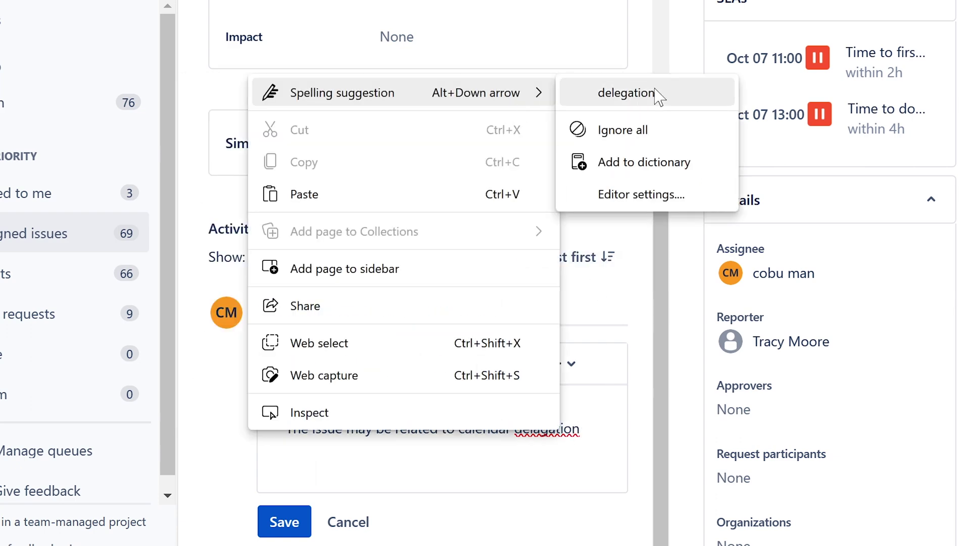
left_click(656, 92)
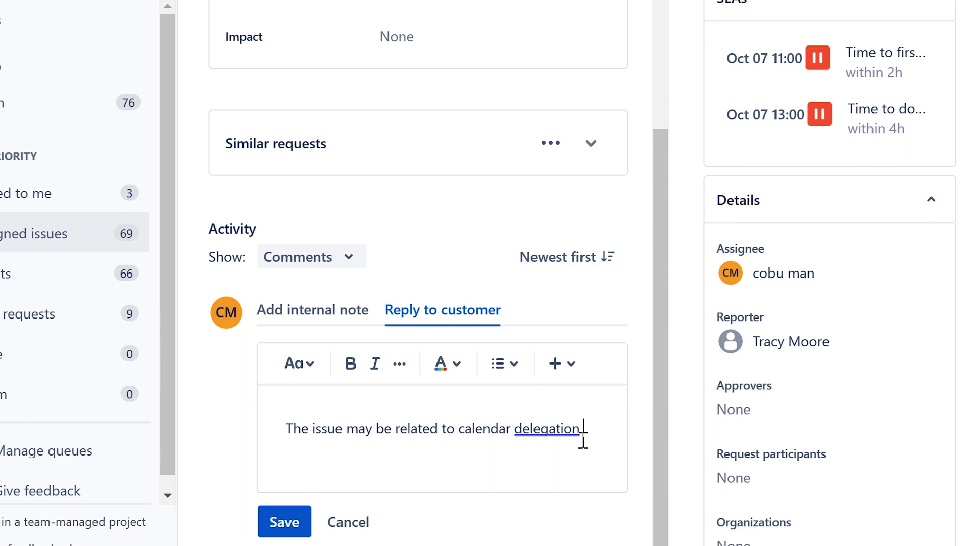
Step: Add that people may need re-adding, including on group calendars, sign it, and save
type("and for those rea")
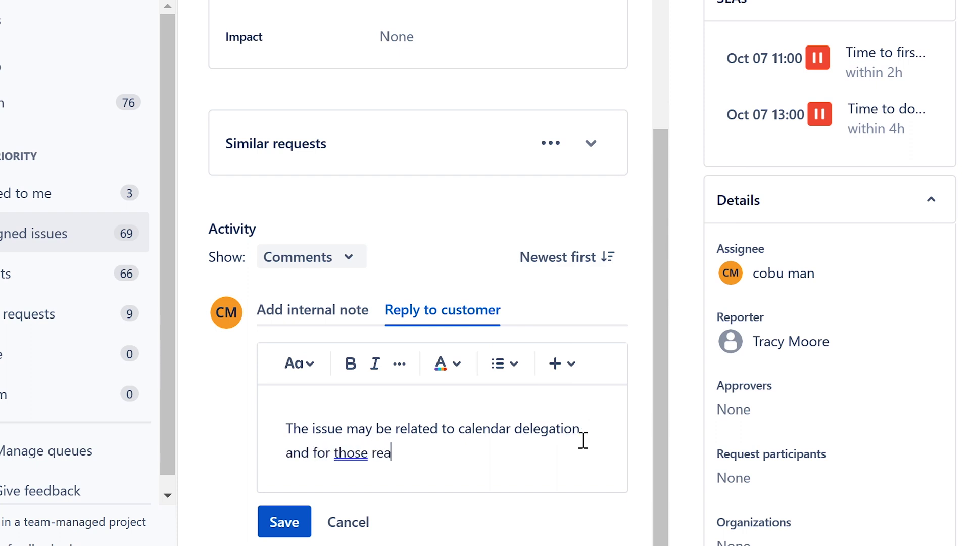
type("sons othe rpe")
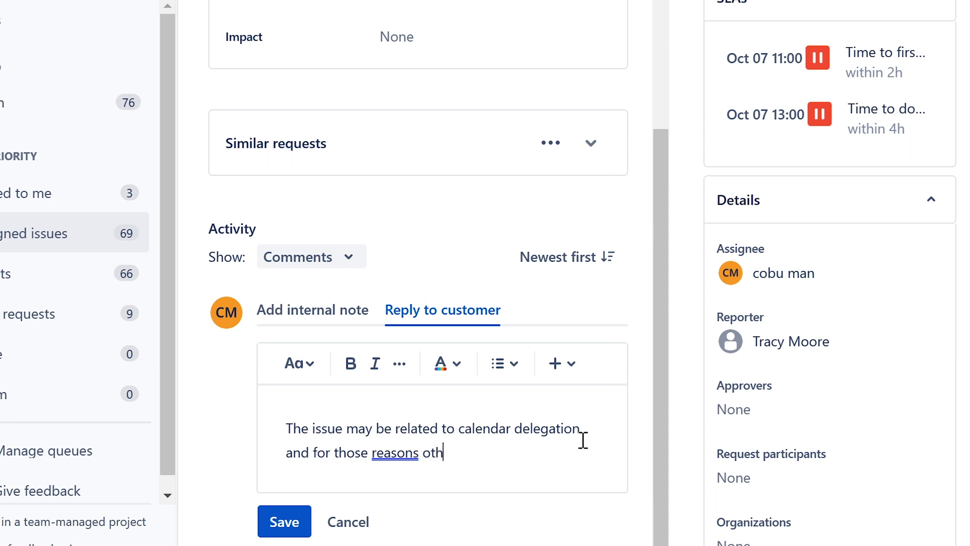
key("BackSpace")
key("BackSpace")
key("BackSpace")
key("BackSpace")
type("r people may need t")
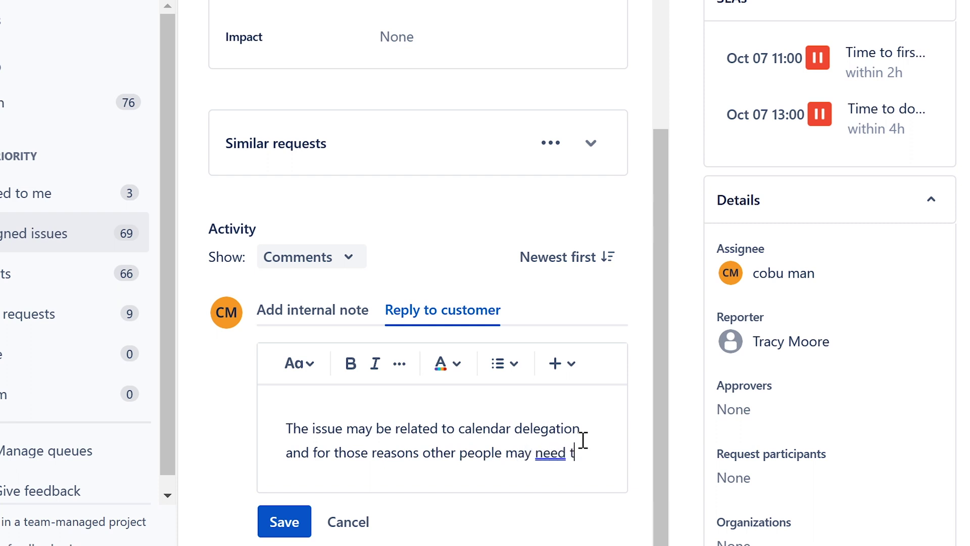
type("o be re-a")
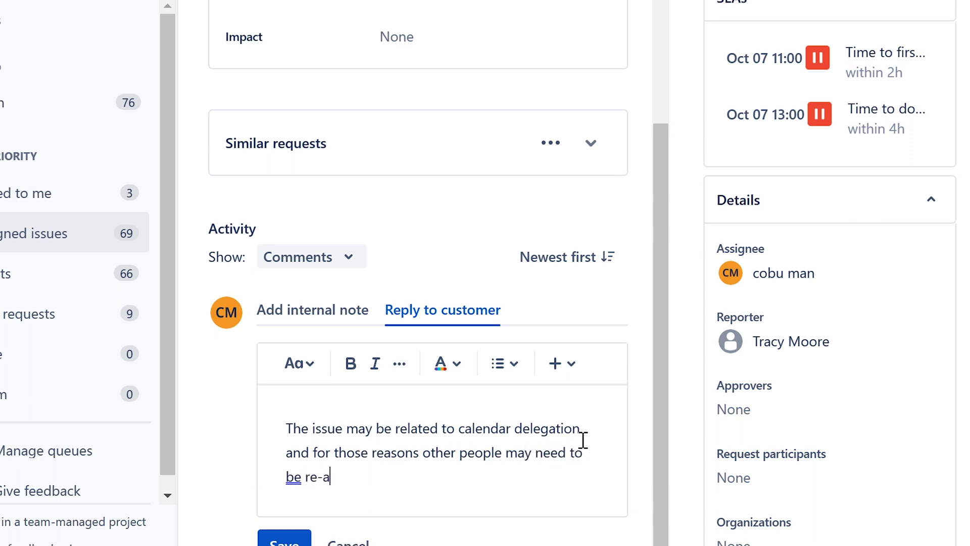
type("dded.")
type("If it's a grou")
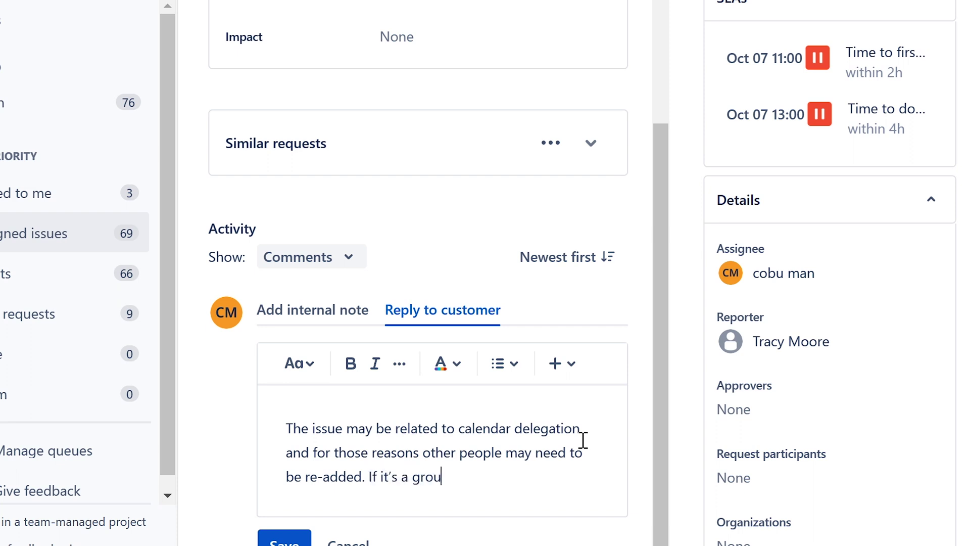
type("p cale")
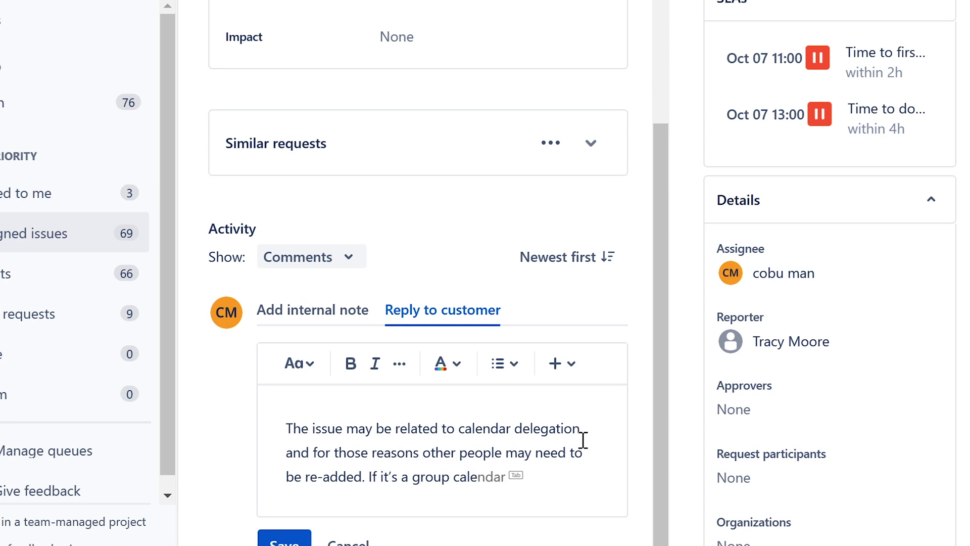
type("ndar you shoul")
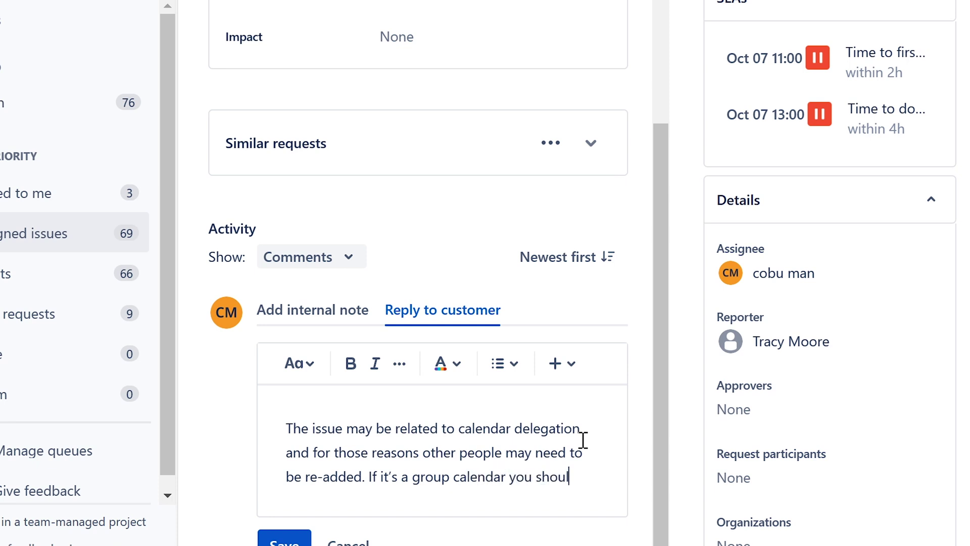
type("d be able to re")
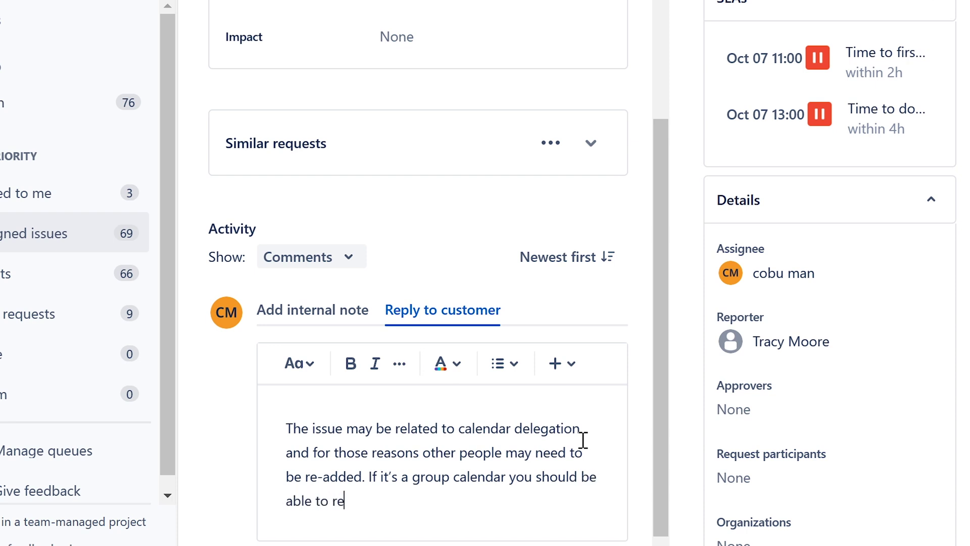
type("add them as ")
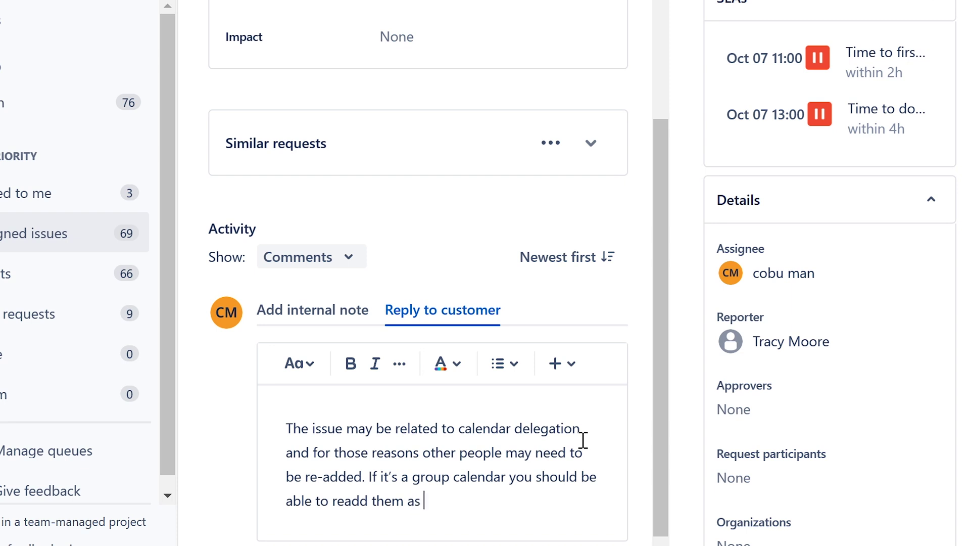
type("well. Ervin")
scroll(525, 452, "down", 1)
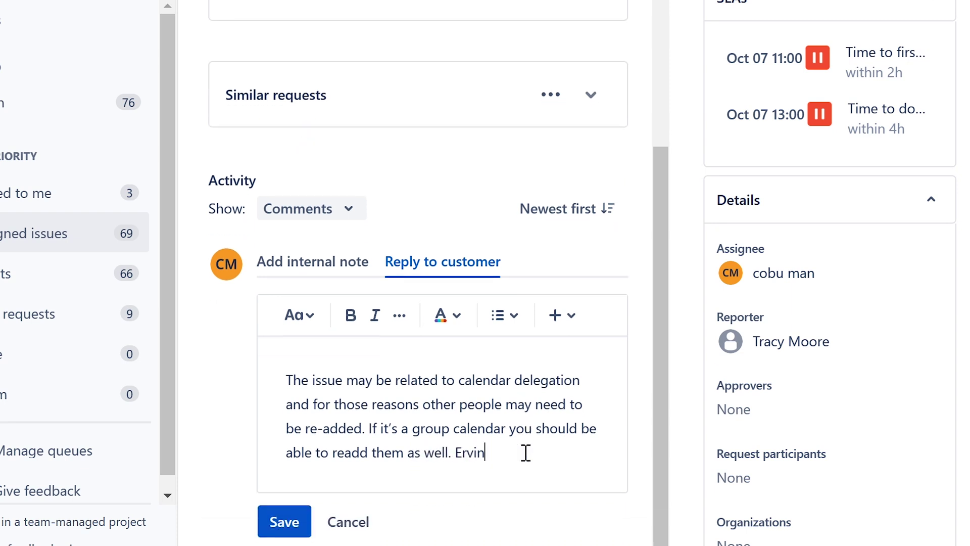
left_click(284, 521)
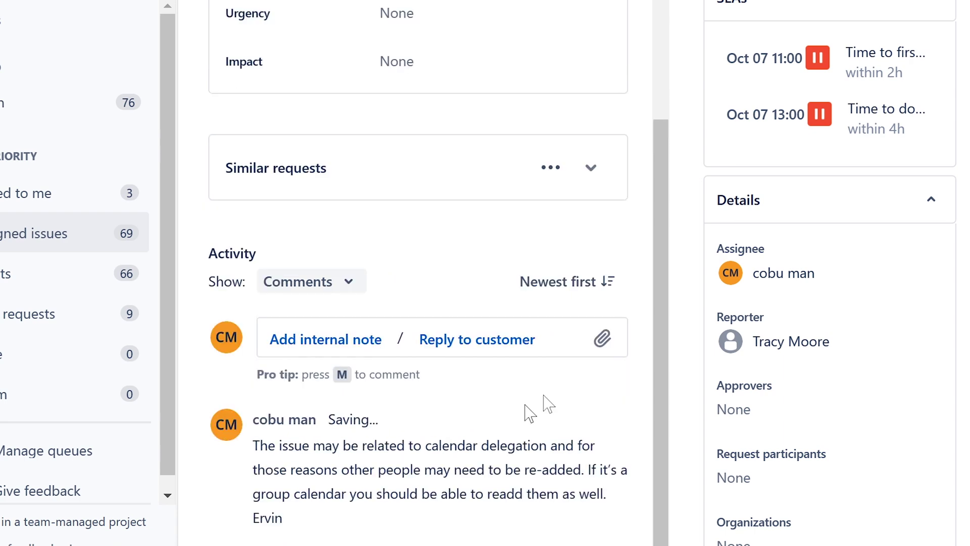
Step: Review the ticket description and status options, then go back to the assigned-issues queue
scroll(475, 460, "up", 9)
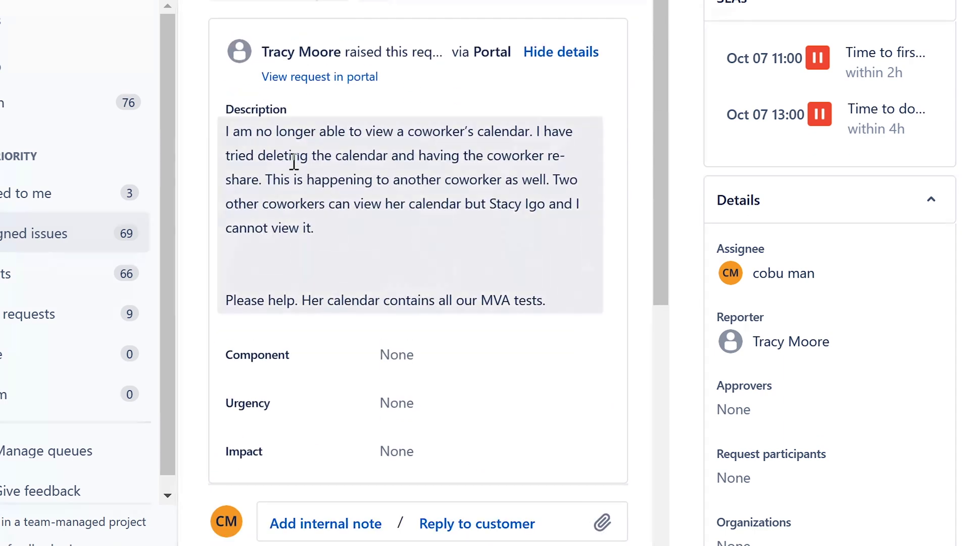
left_click_drag(304, 131, 521, 131)
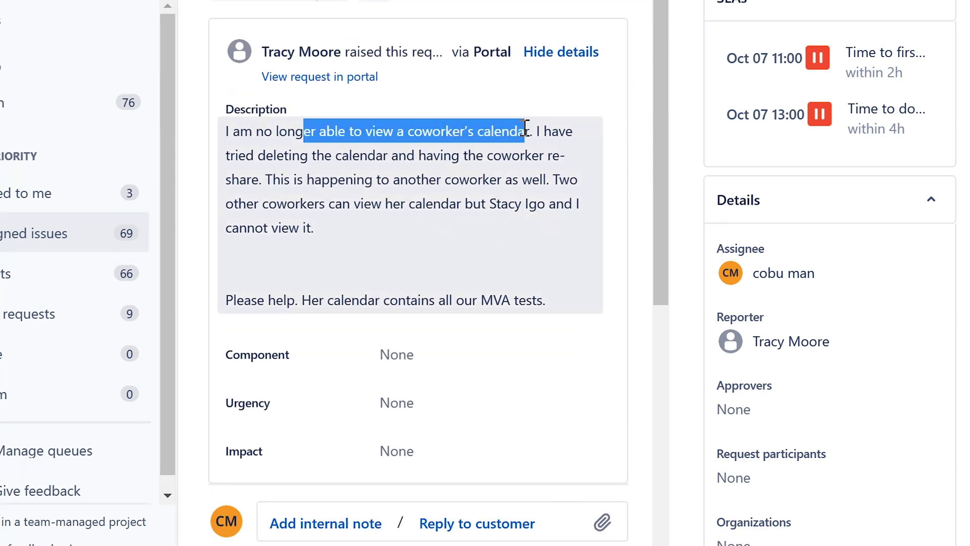
left_click(432, 160)
left_click_drag(226, 157, 548, 207)
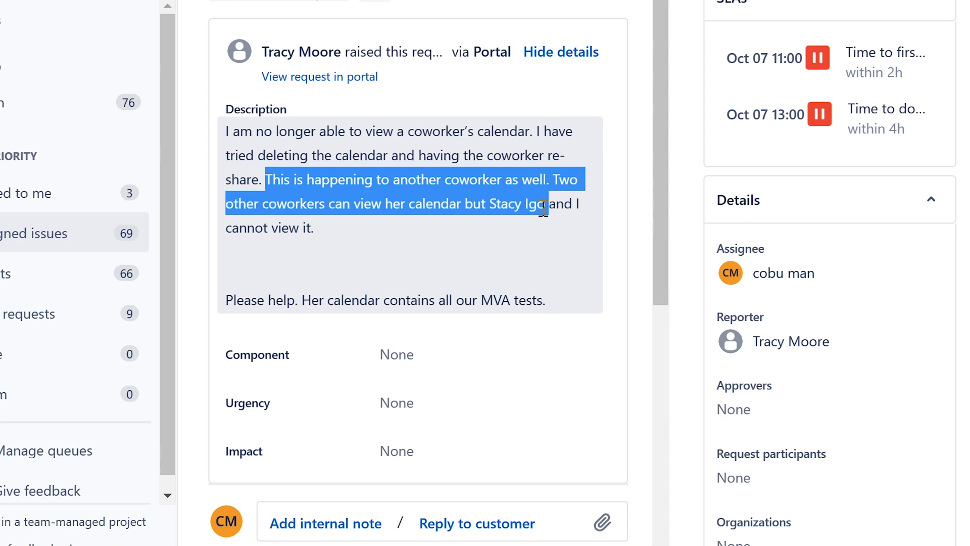
left_click(350, 233)
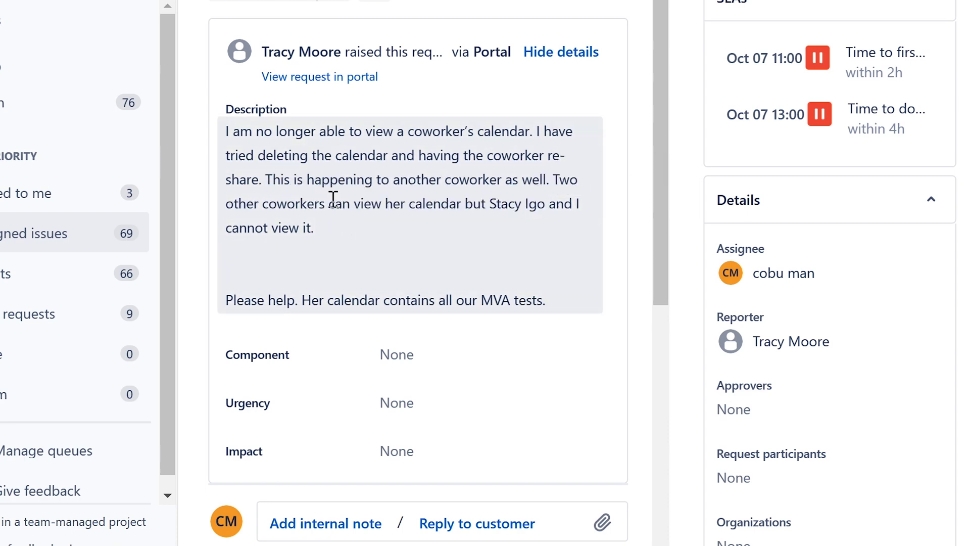
scroll(331, 202, "down", 6)
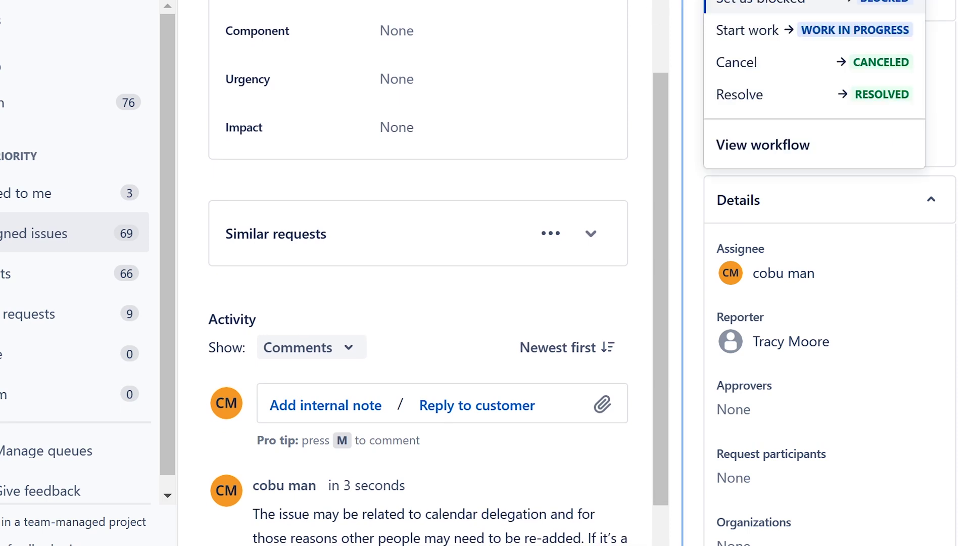
left_click(780, 96)
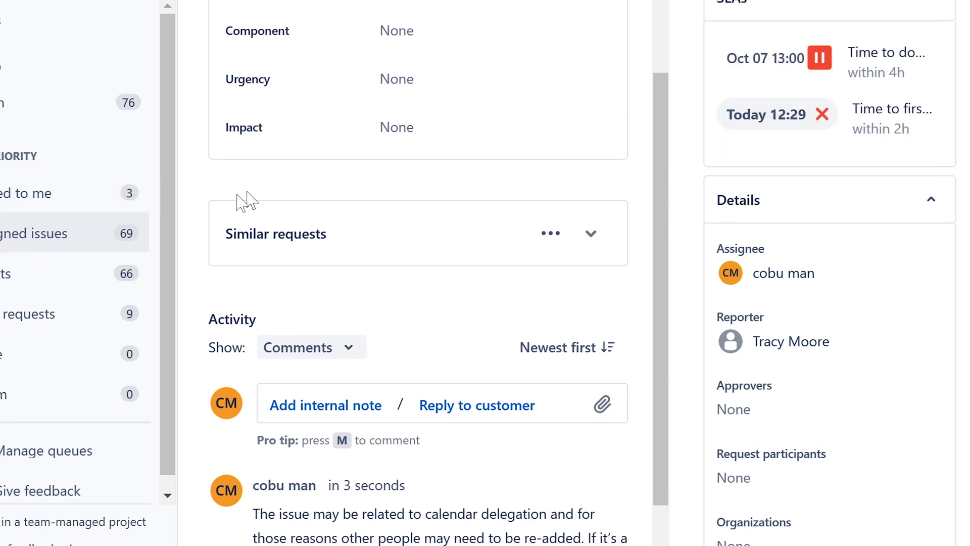
left_click(31, 233)
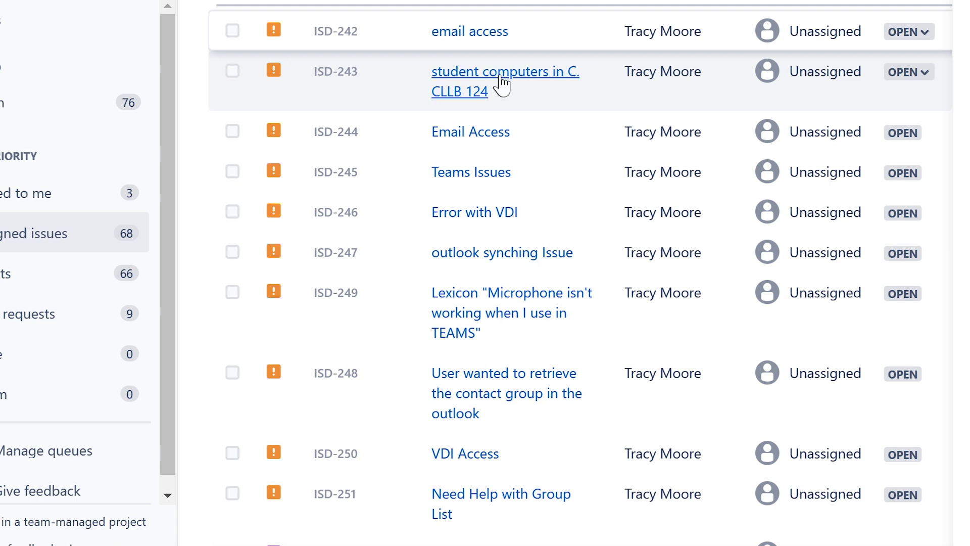
Step: Open ISD-243, assign it to yourself, review its description, and begin a customer reply
left_click(495, 83)
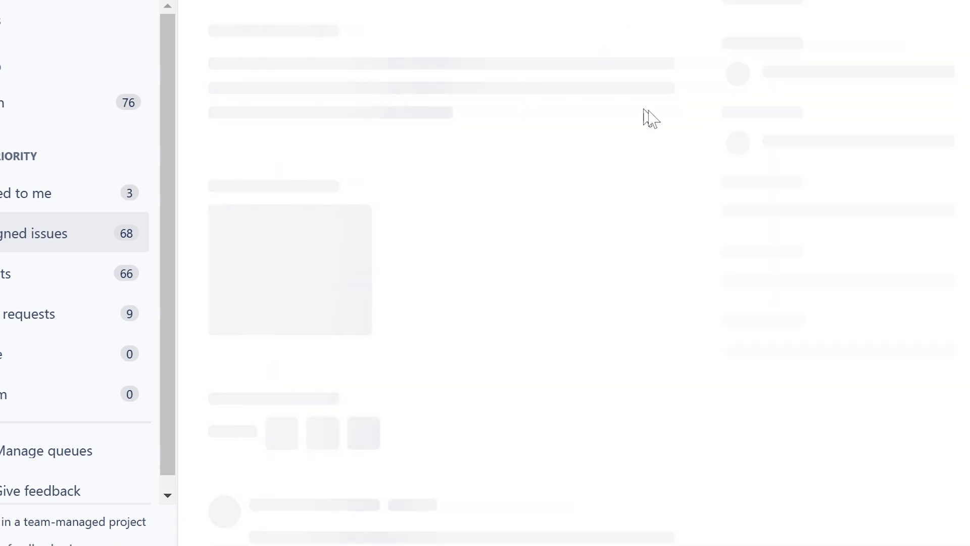
left_click(764, 289)
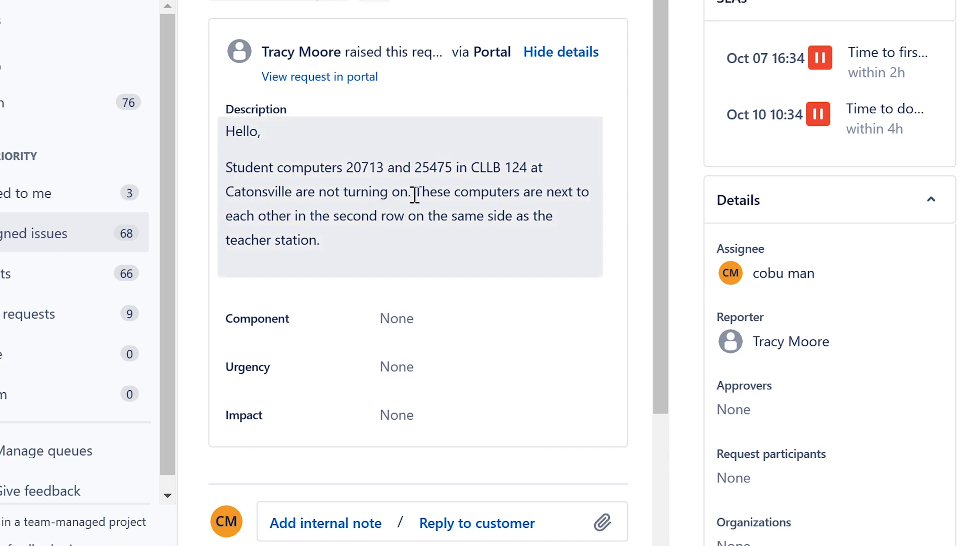
left_click_drag(415, 192, 565, 239)
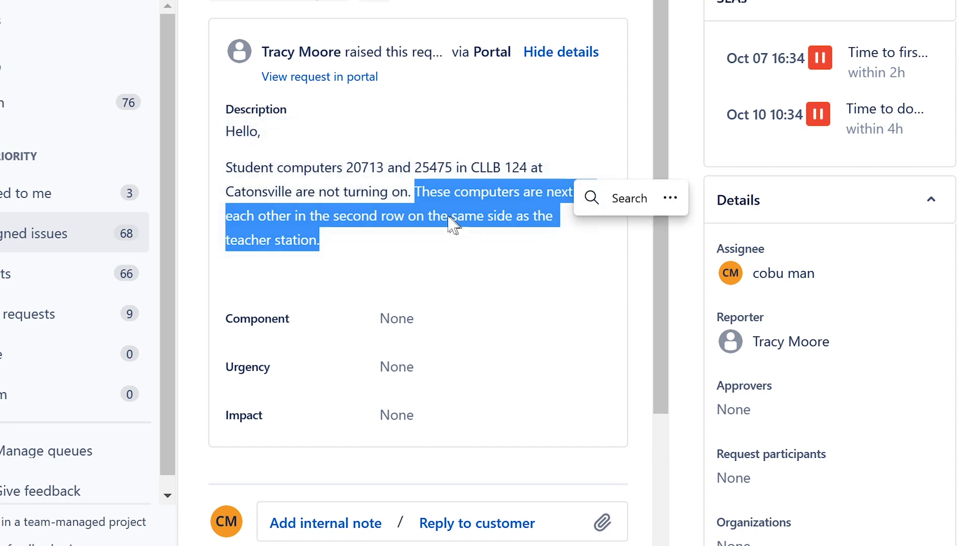
left_click(444, 214)
left_click(342, 243)
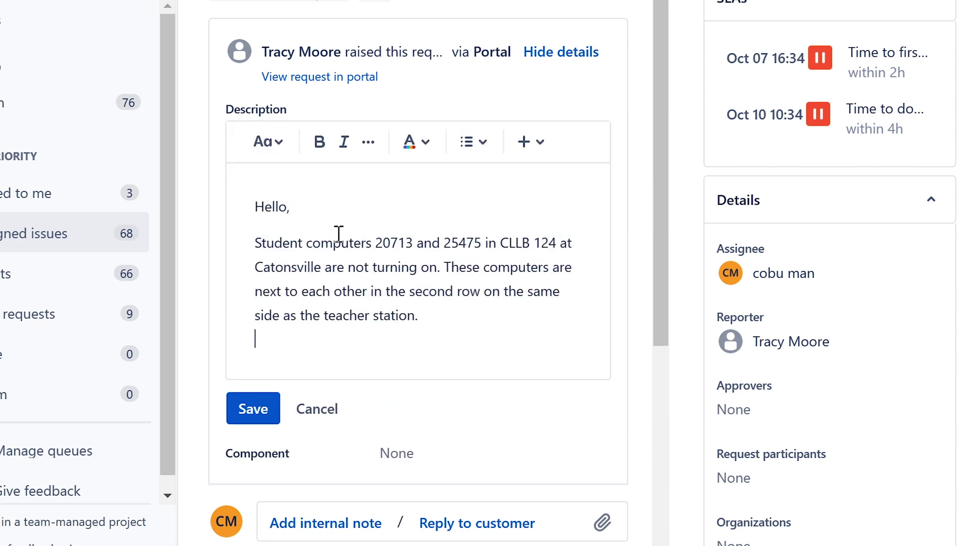
left_click(332, 411)
scroll(404, 353, "down", 4)
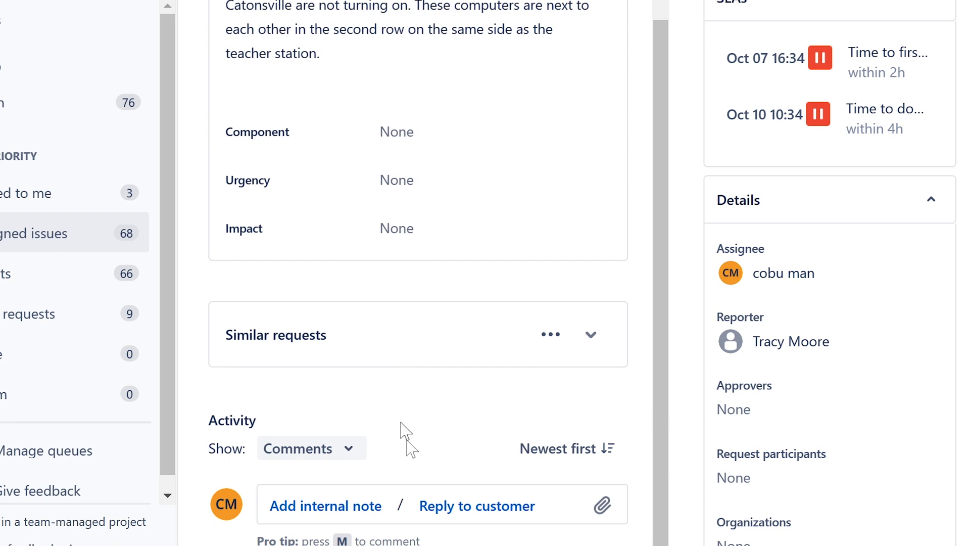
left_click(434, 507)
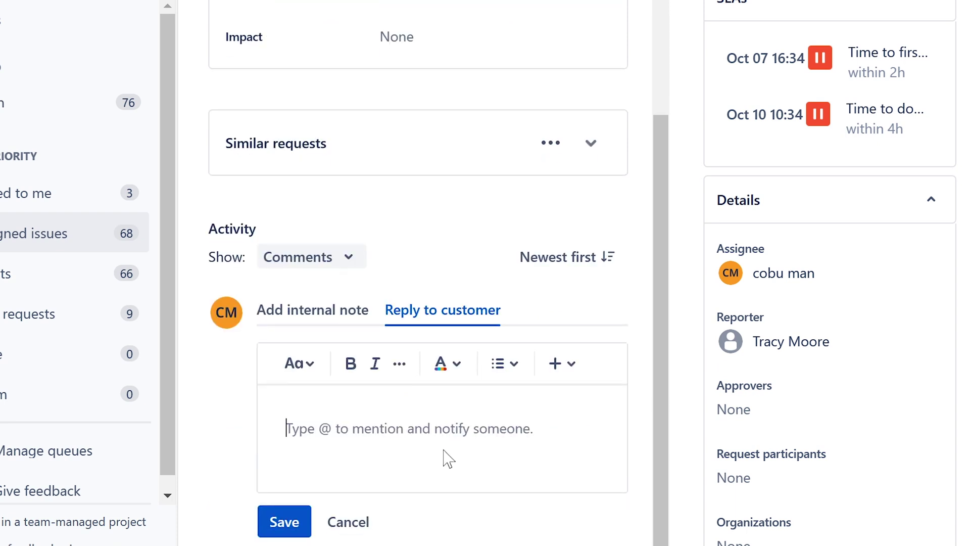
Step: Write that the computer must have power and its power cables should be checked
type("Make sure the")
key("BackSpace")
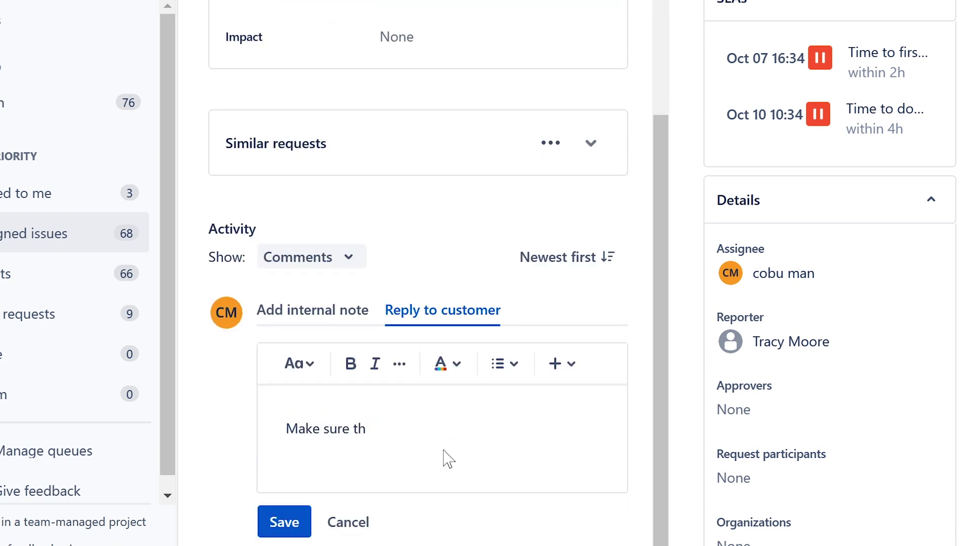
type("at computer")
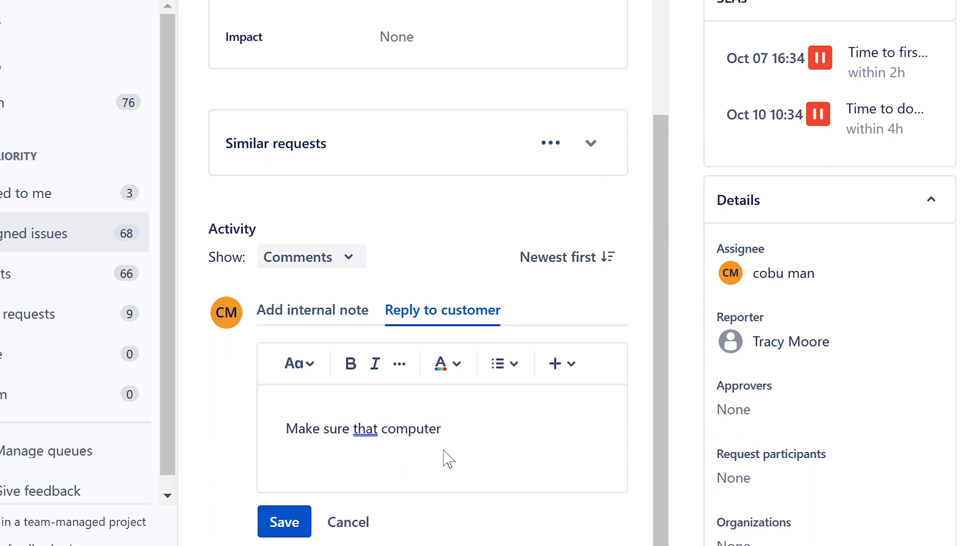
type(" has power to it. ")
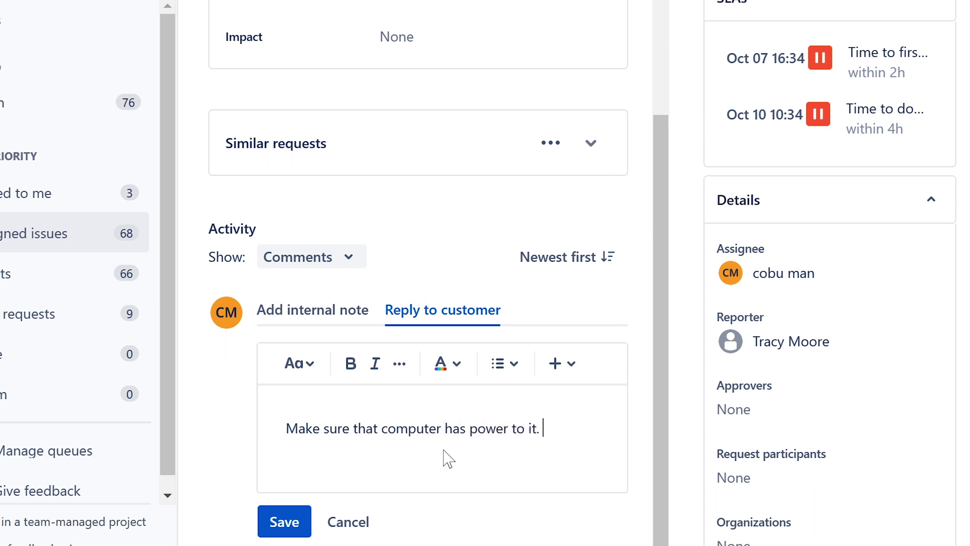
type("Check power ca")
key("BackSpace")
key("BackSpace")
type("power")
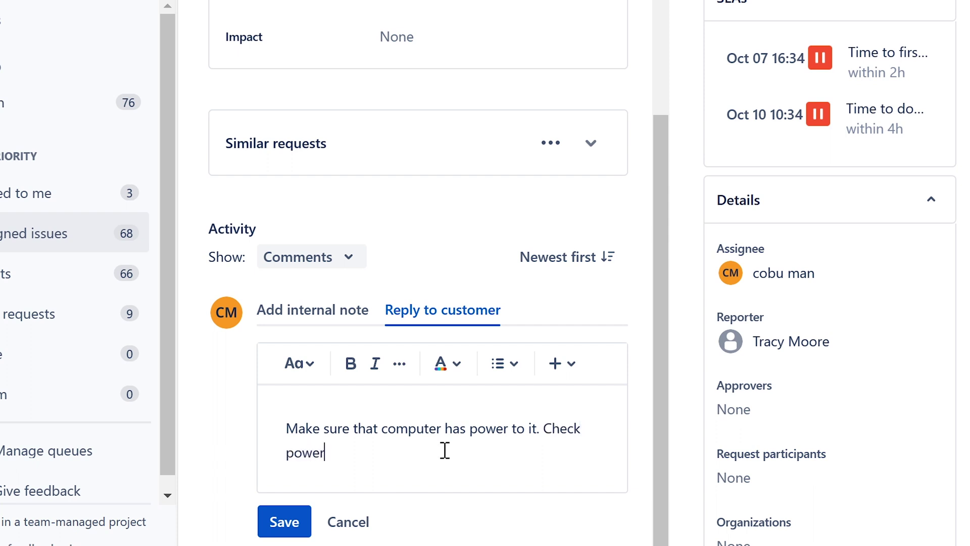
type(" calb")
key("BackSpace")
type("bles.")
scroll(411, 444, "up", 7)
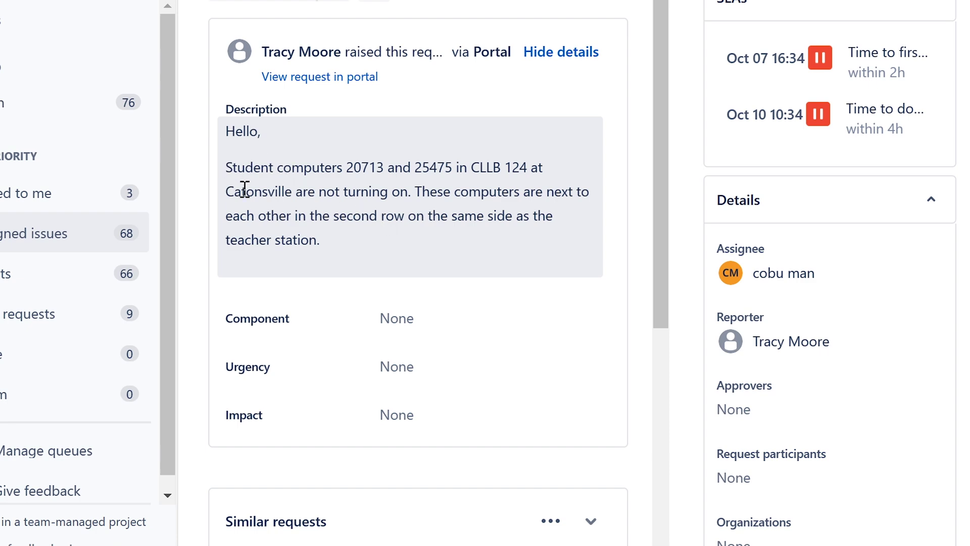
scroll(410, 215, "down", 5)
scroll(409, 215, "down", 2)
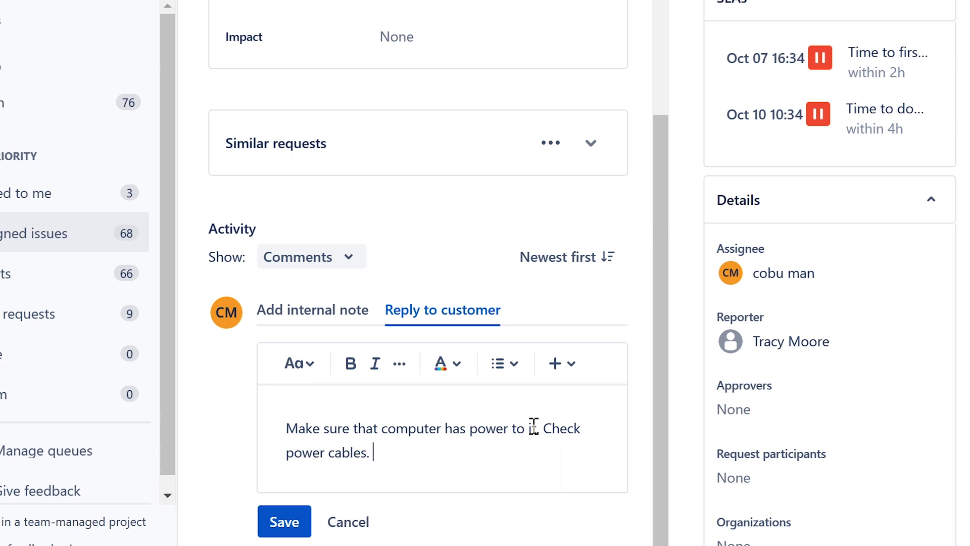
Step: Add checking power to the monitor and all other cables, signed with the agent's name
type("Sometimes you")
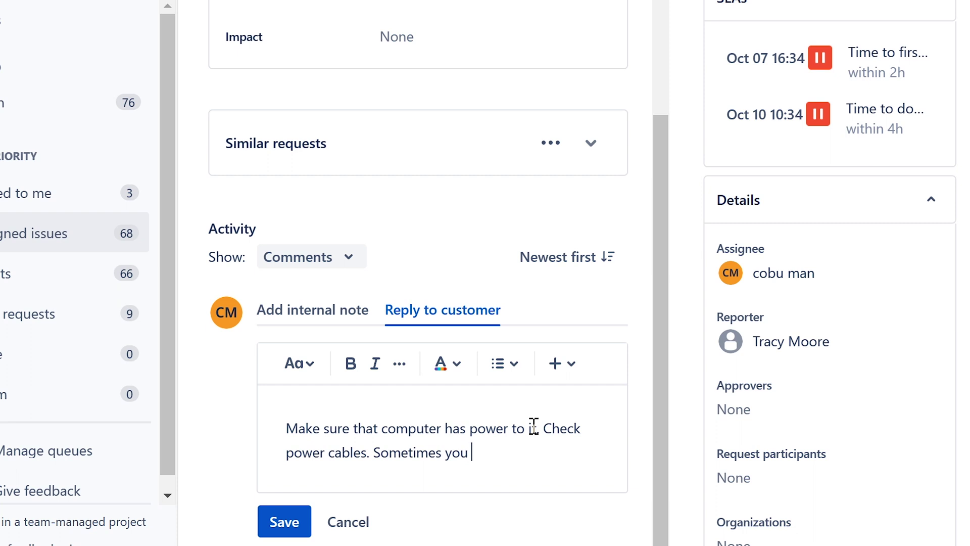
type(" come acc")
key("BackSpace")
key("BackSpace")
key("BackSpace")
key("BackSpace")
key("BackSpace")
key("BackSpace")
key("BackSpace")
key("BackSpace")
key("BackSpace")
key("BackSpace")
key("BackSpace")
key("BackSpace")
key("BackSpace")
key("BackSpace")
key("BackSpace")
key("BackSpace")
key("BackSpace")
key("BackSpace")
key("BackSpace")
key("BackSpace")
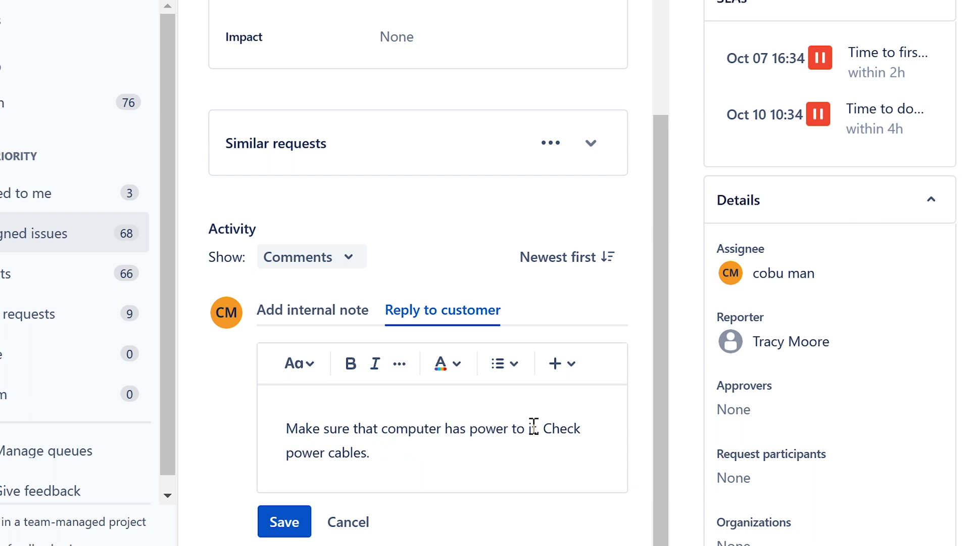
type("Check po")
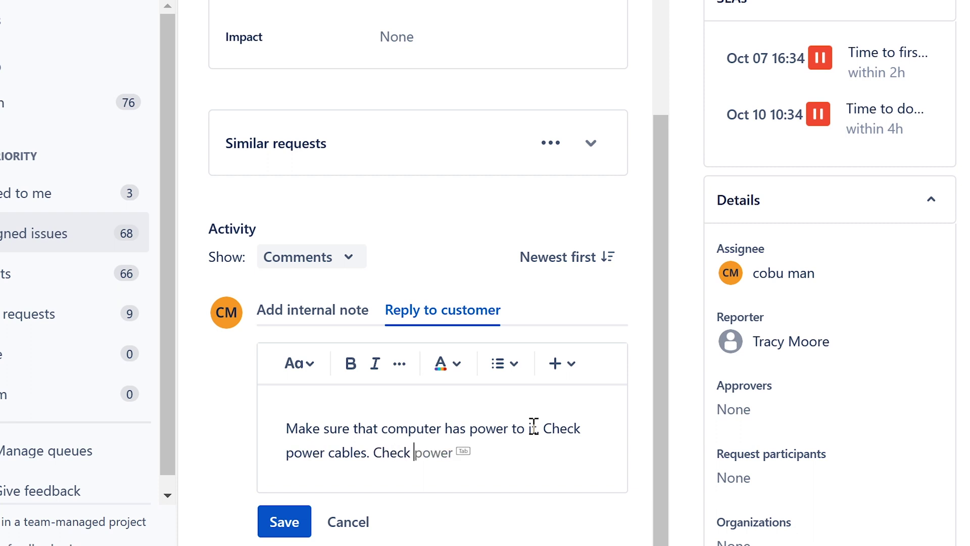
key("Tab")
type("for")
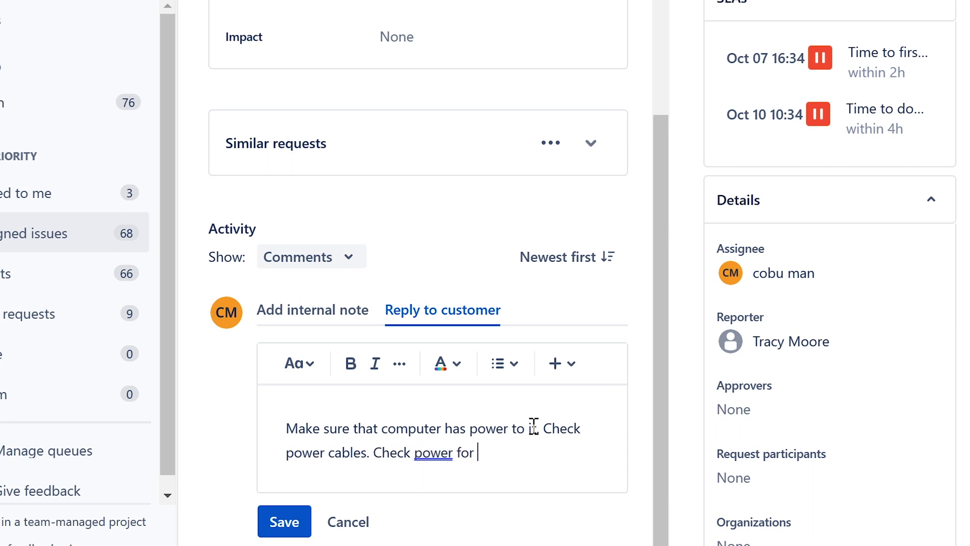
key("BackSpace")
key("BackSpace")
key("BackSpace")
type("to the monito")
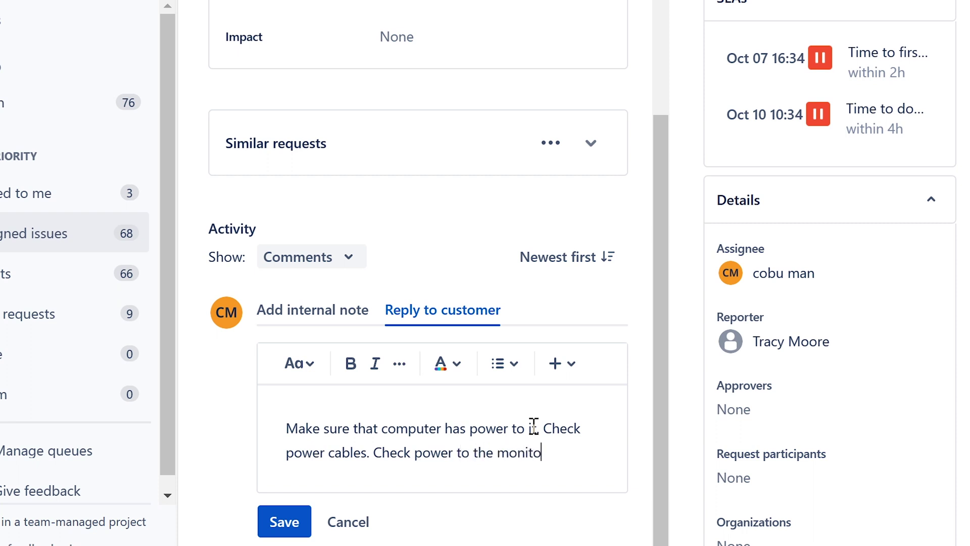
type("r and all ot")
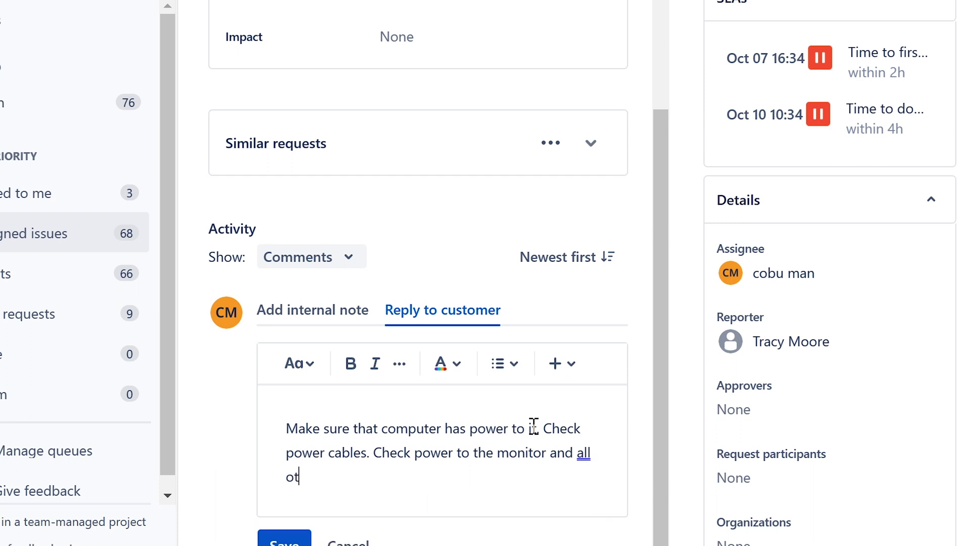
type("her cables. ")
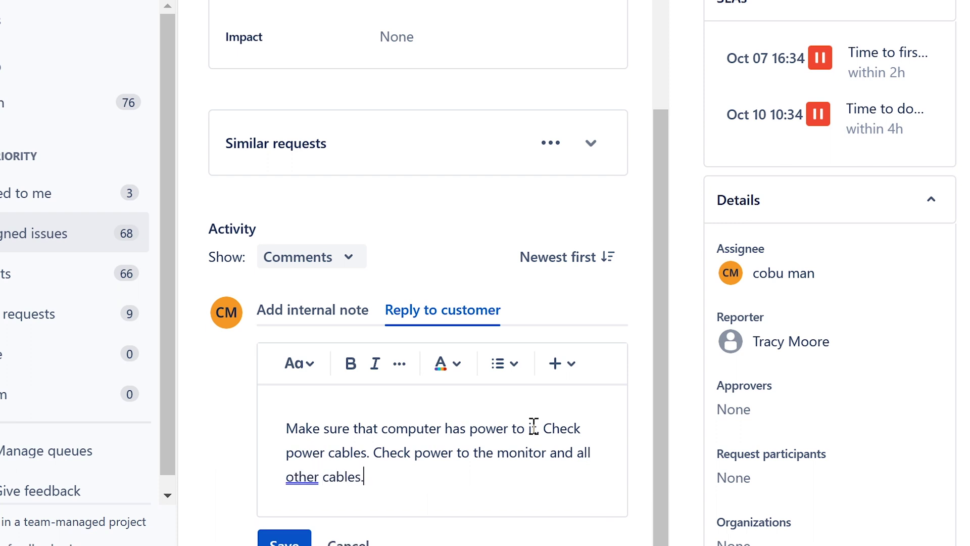
type("Ervin")
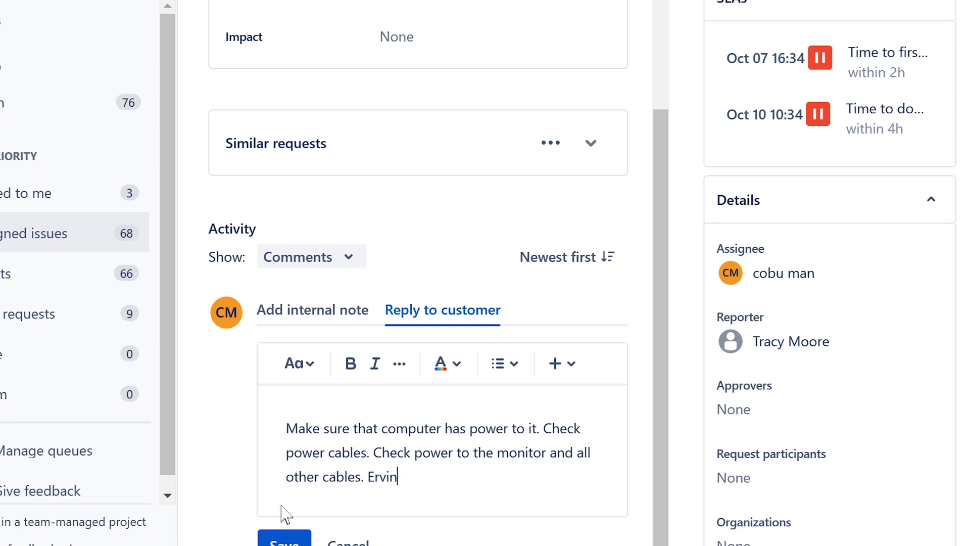
Step: Proofread the power-check reply and save it
left_click(293, 429)
left_click_drag(293, 429, 325, 426)
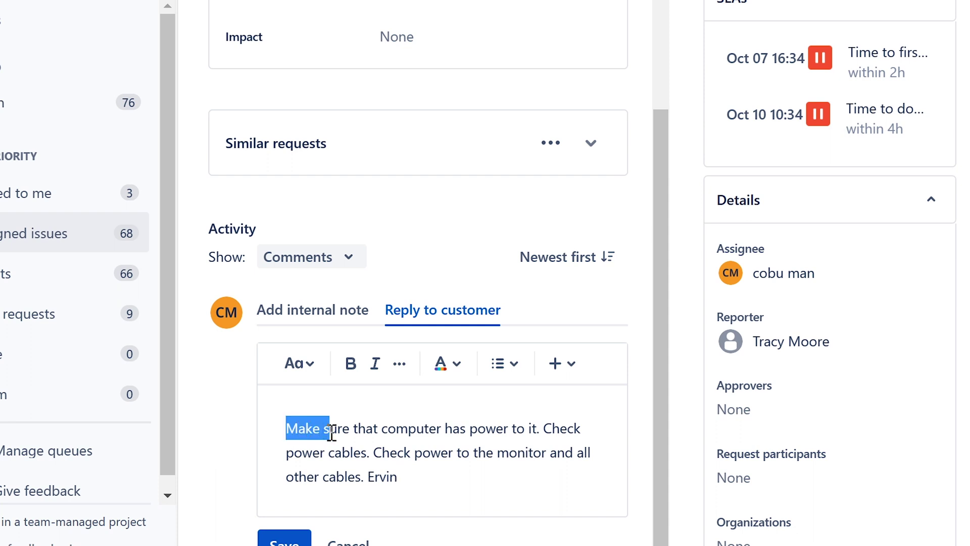
left_click(362, 445)
left_click_drag(374, 451, 568, 451)
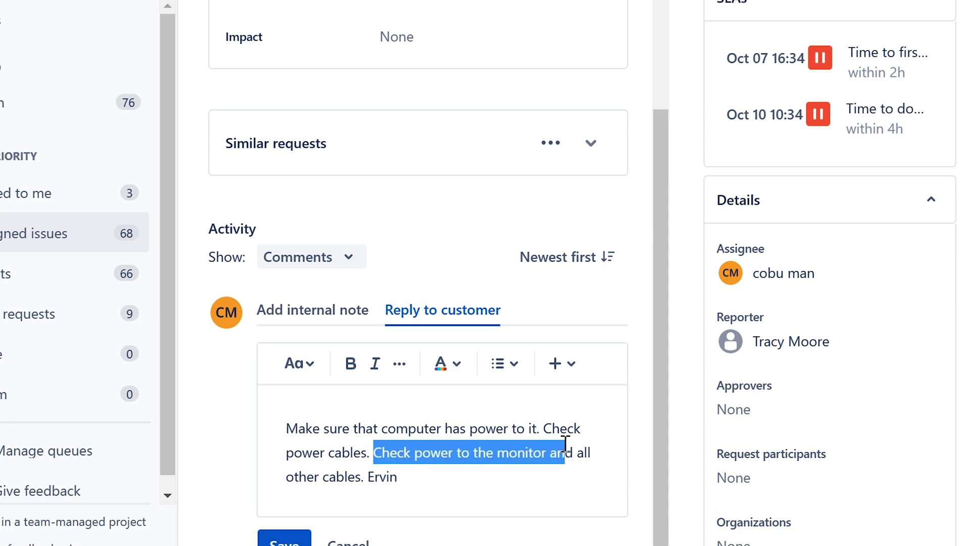
left_click(478, 475)
left_click(283, 540)
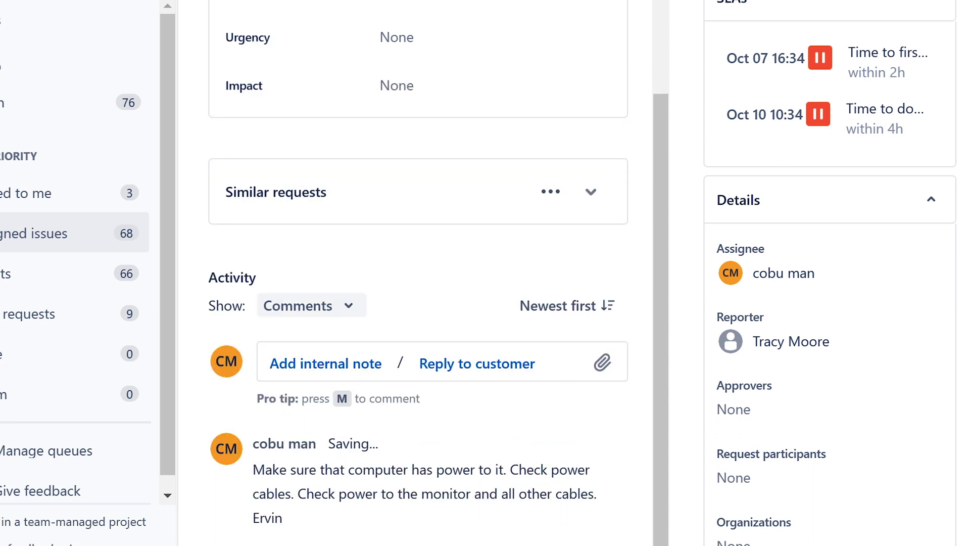
Step: Check ISD-243's status options and scroll through the ticket to confirm the posted reply
left_click(755, 93)
scroll(576, 121, "up", 4)
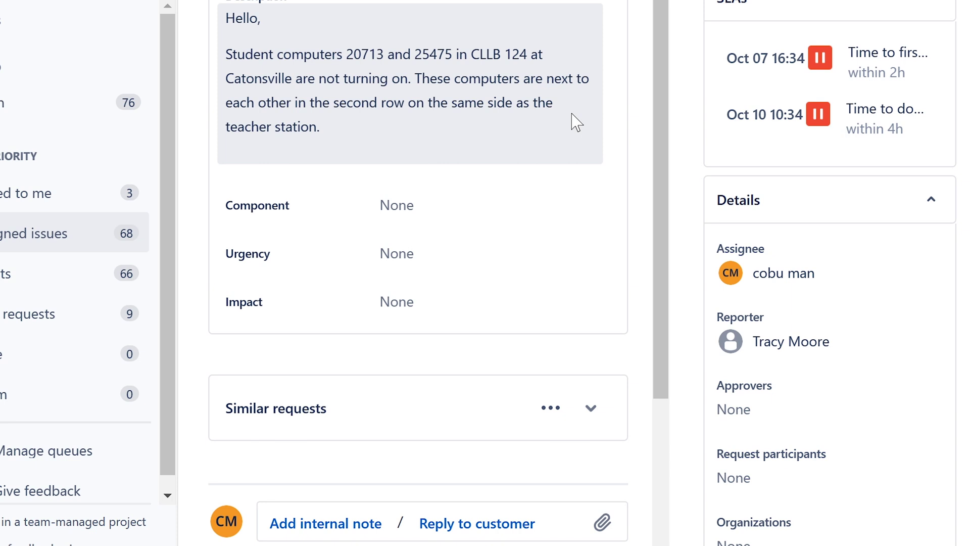
scroll(561, 130, "down", 5)
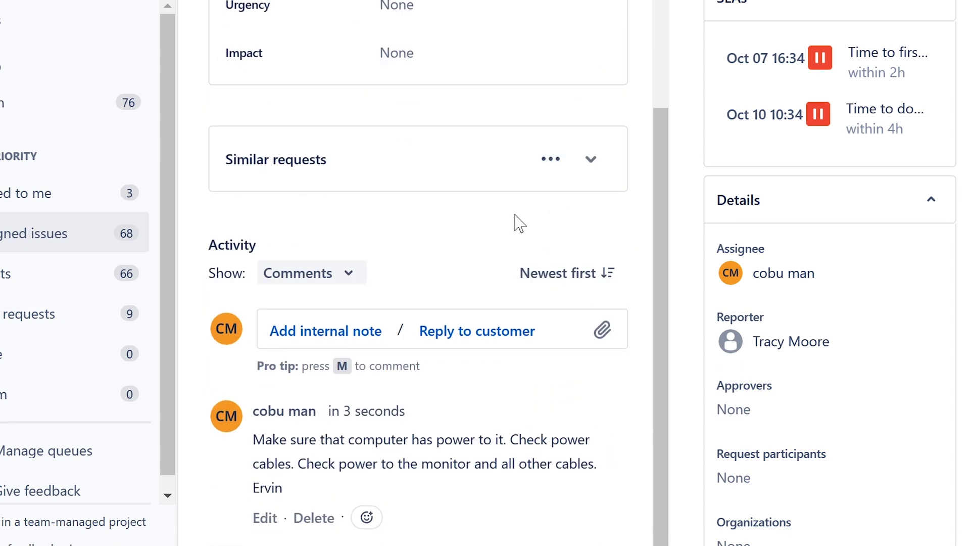
scroll(518, 220, "up", 7)
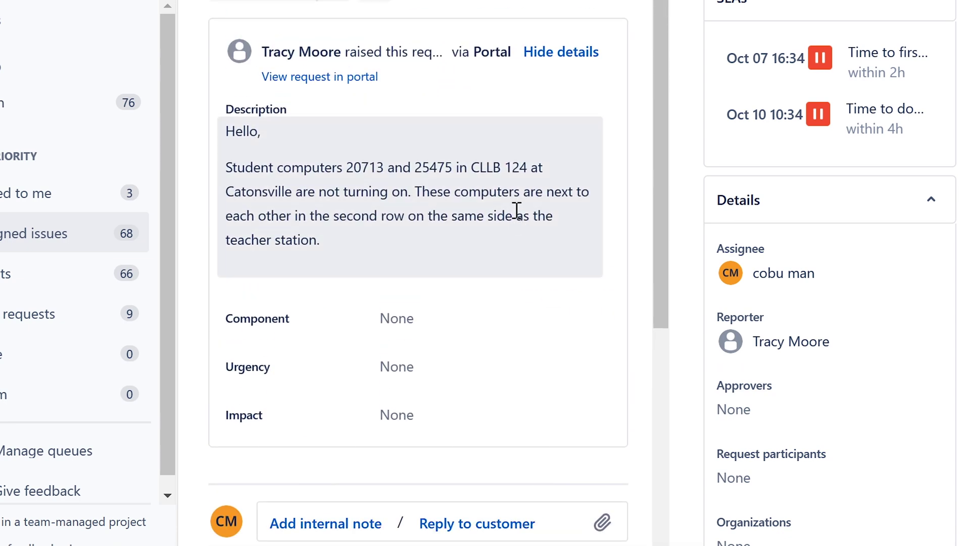